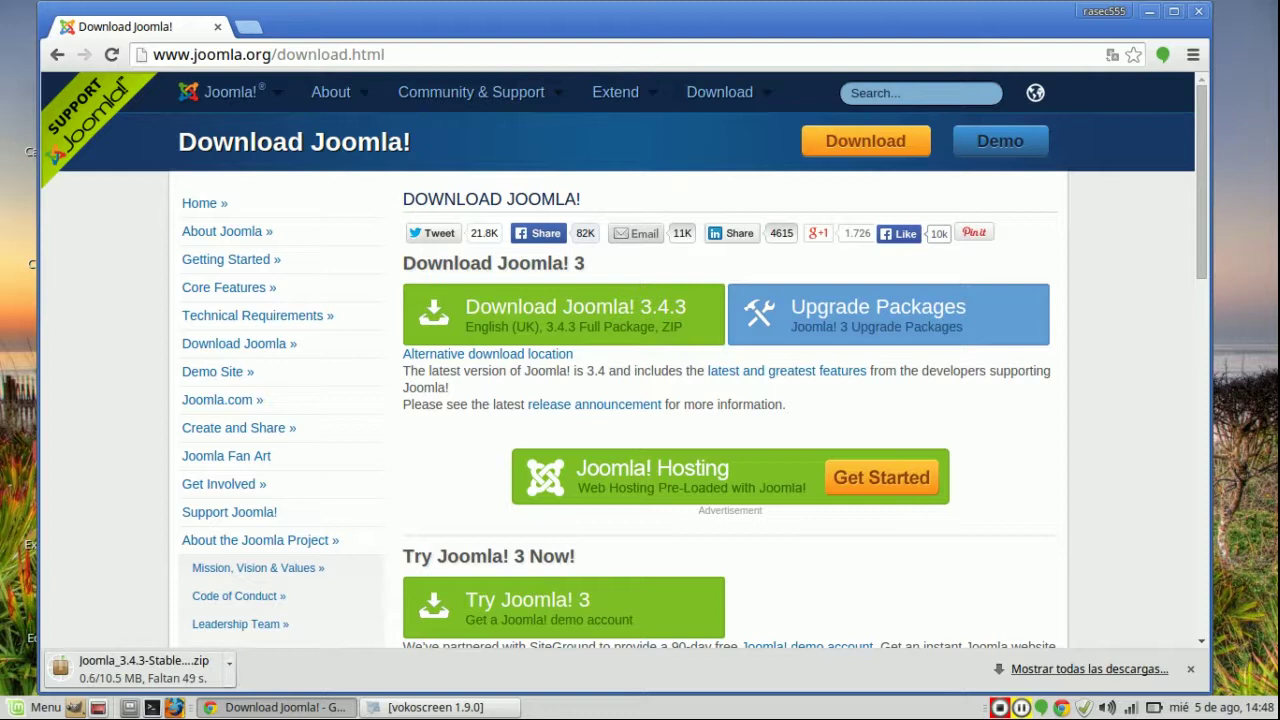
Step: Cancel the duplicate Joomla 3.4.3 Full Package zip download and open Chrome's Descargas list
left_click(229, 663)
left_click(260, 505)
left_click(229, 663)
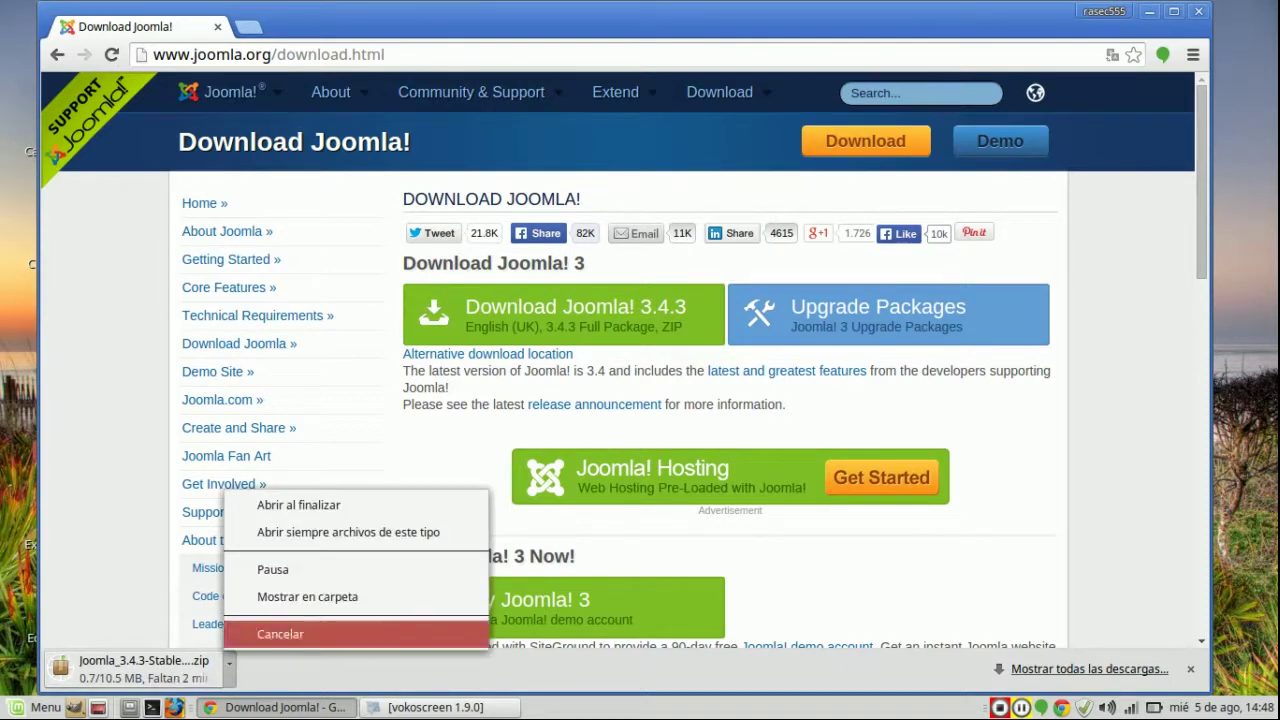
left_click(255, 631)
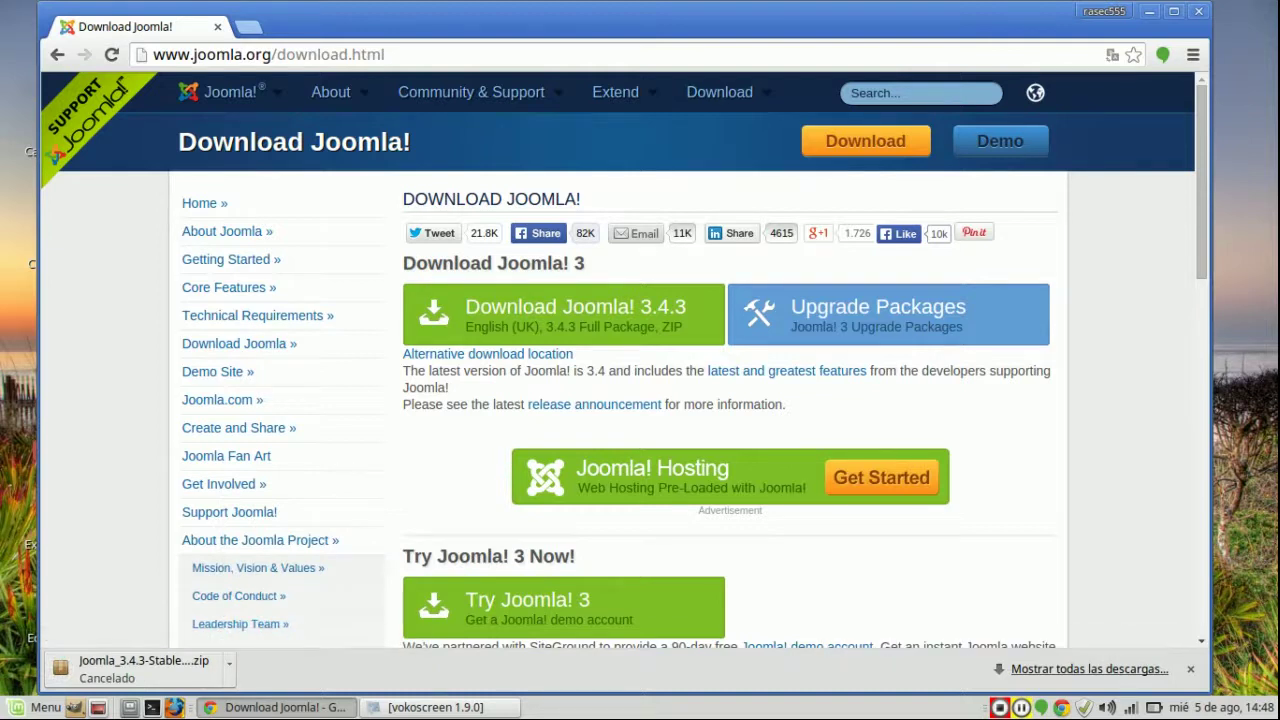
key("ctrl+j")
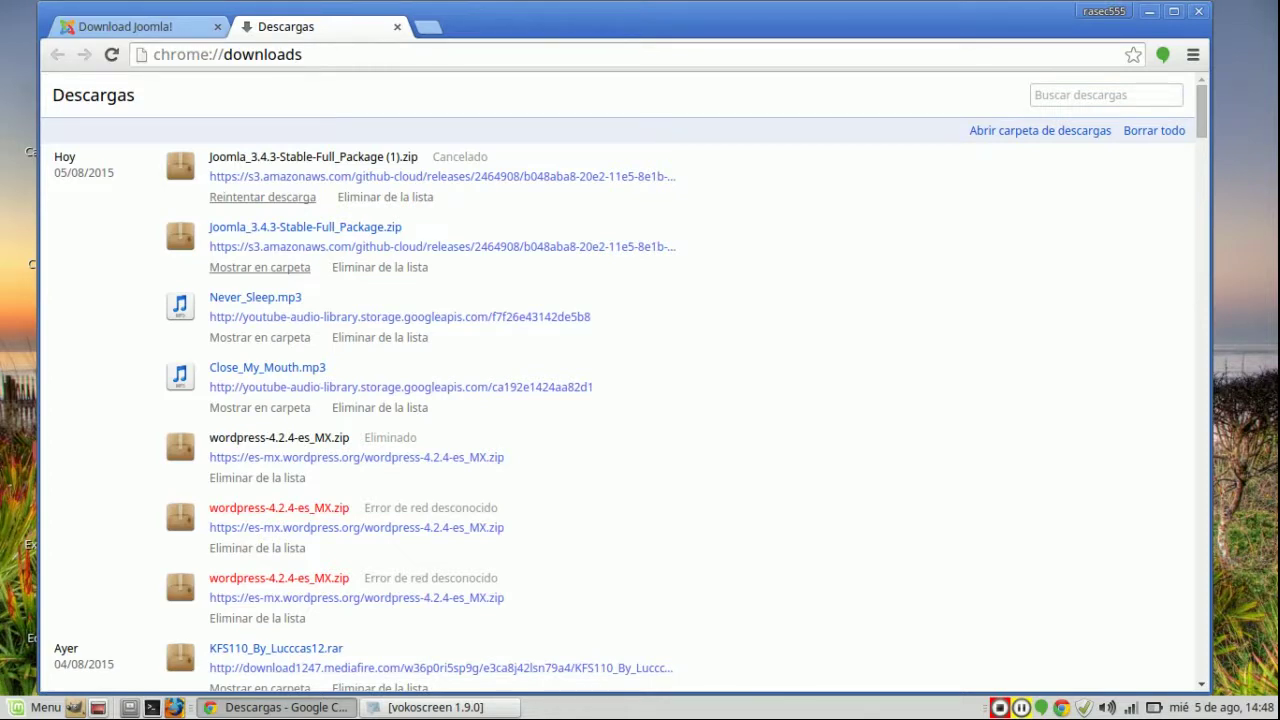
Step: Move Joomla_3.4.3-Stable-Full_Package.zip from Descargas onto the desktop
left_click(259, 267)
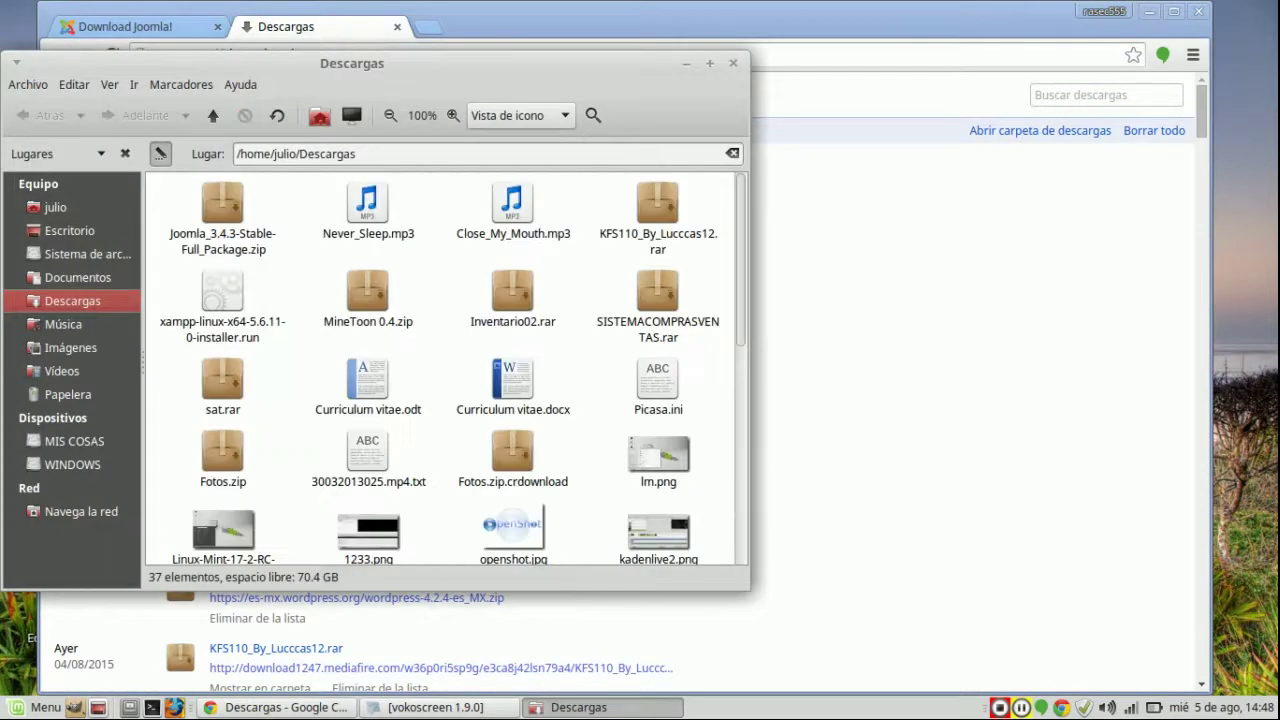
left_click(222, 215)
key("ctrl+x")
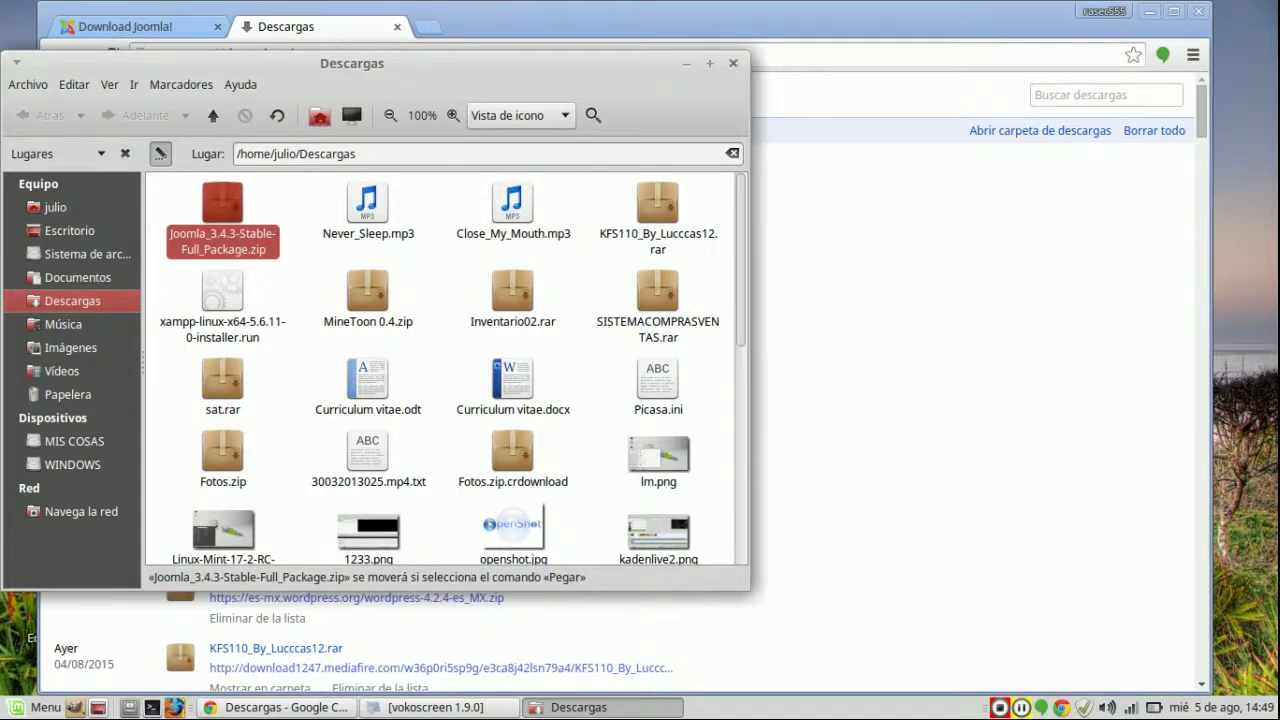
left_click(733, 63)
key("alt+F4")
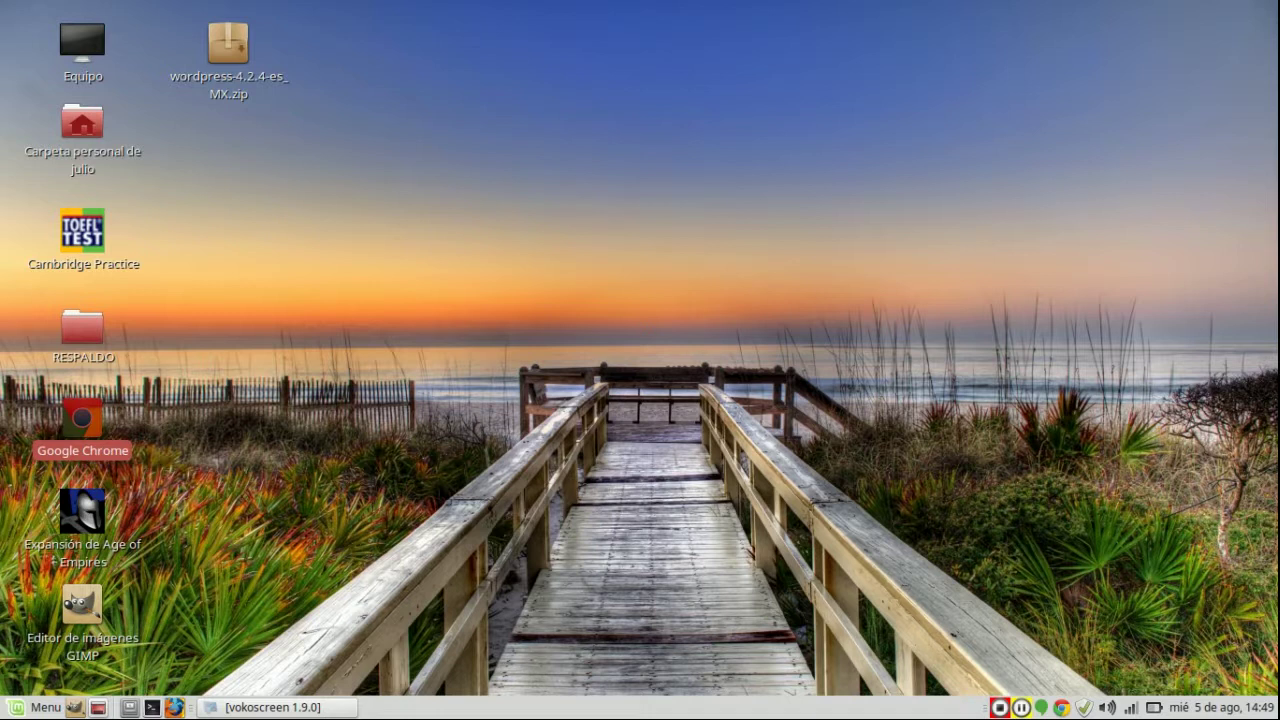
key("ctrl+v")
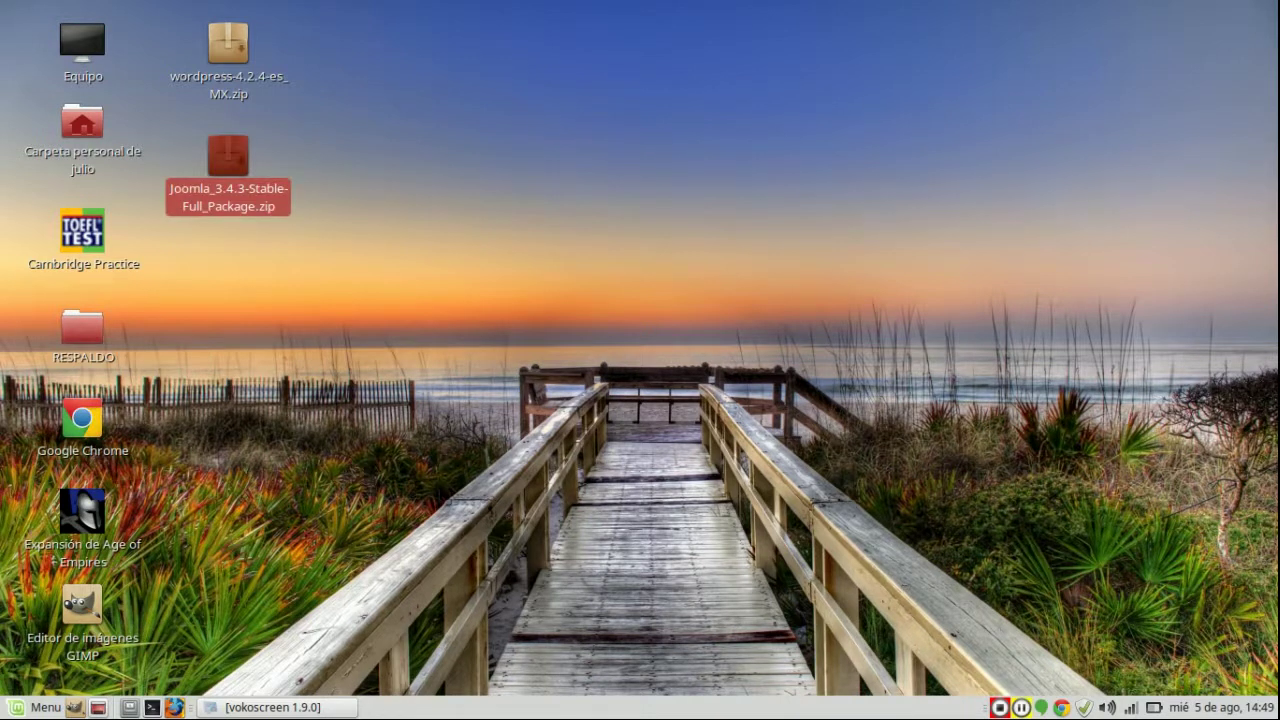
Step: Extract the Joomla zip on the desktop and check the extracted folder's contents
right_click(242, 199)
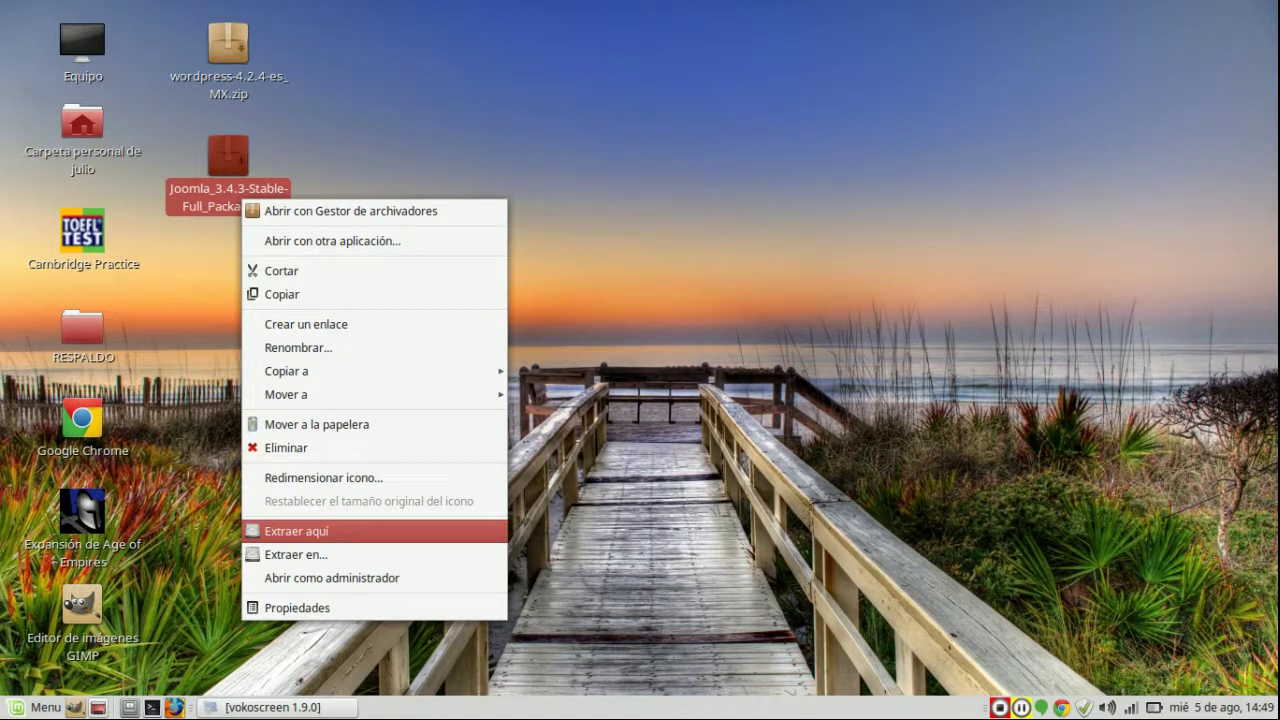
left_click(296, 531)
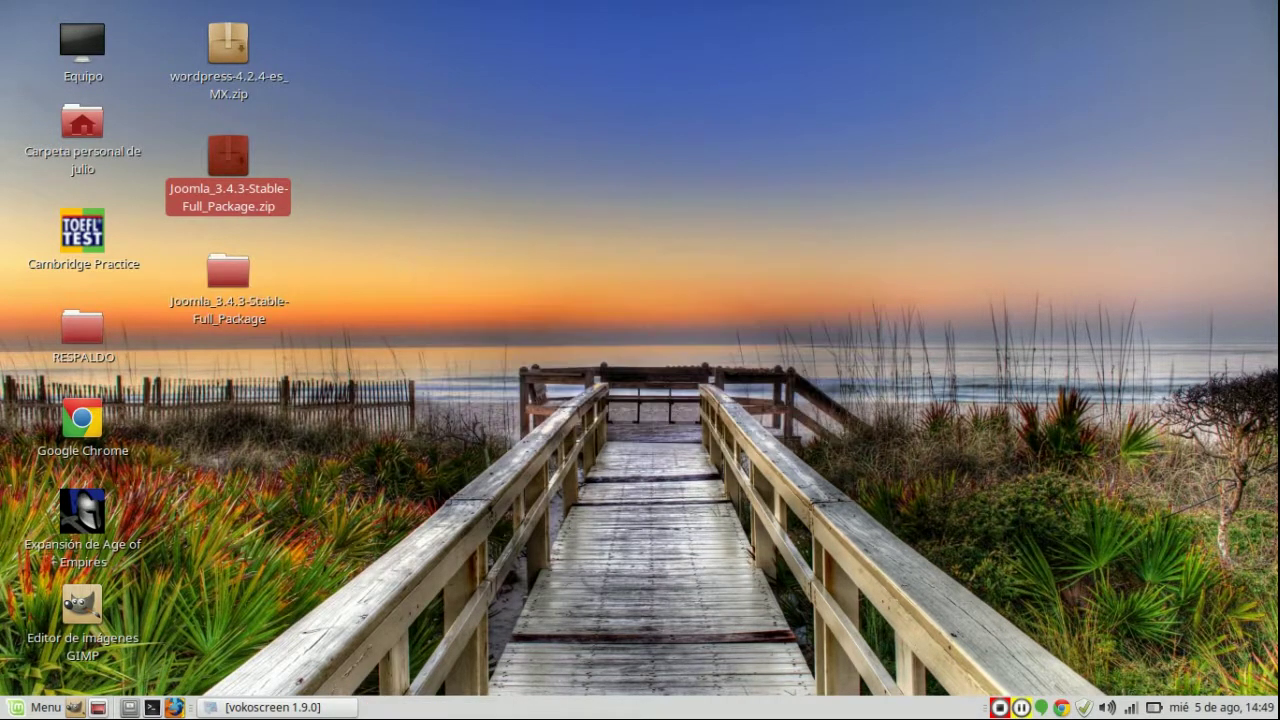
left_click(228, 272)
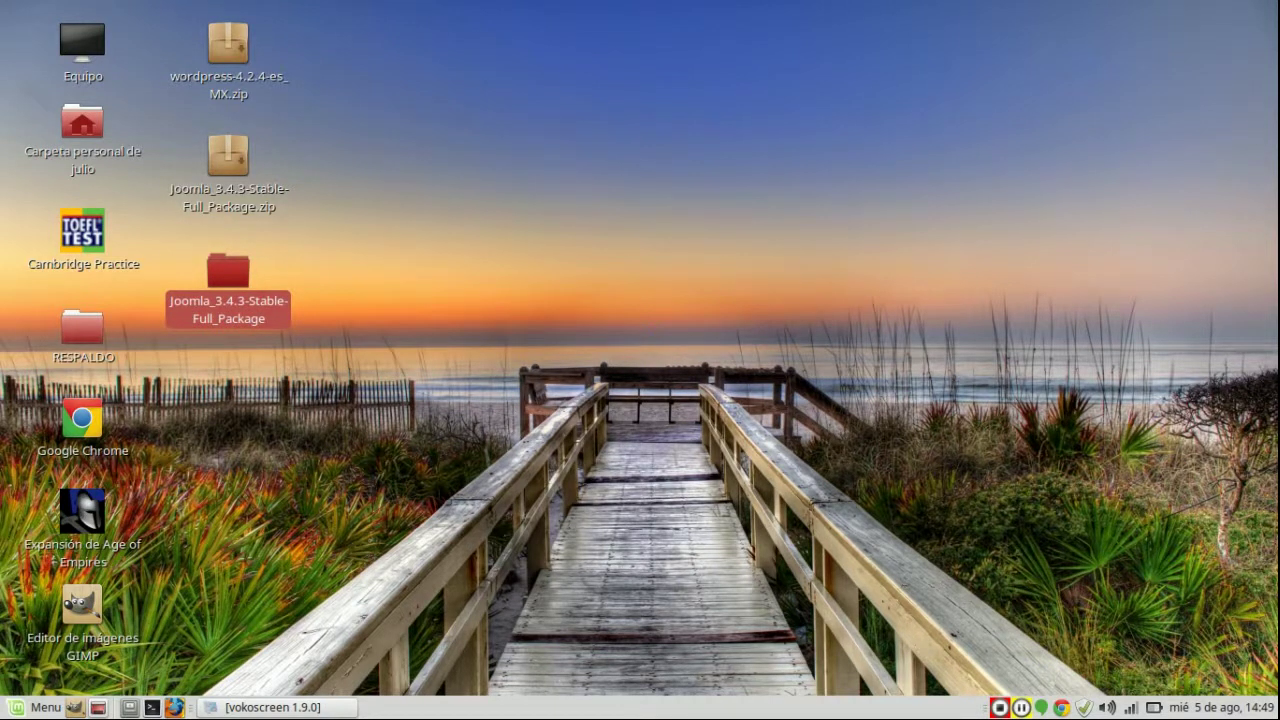
key("Return")
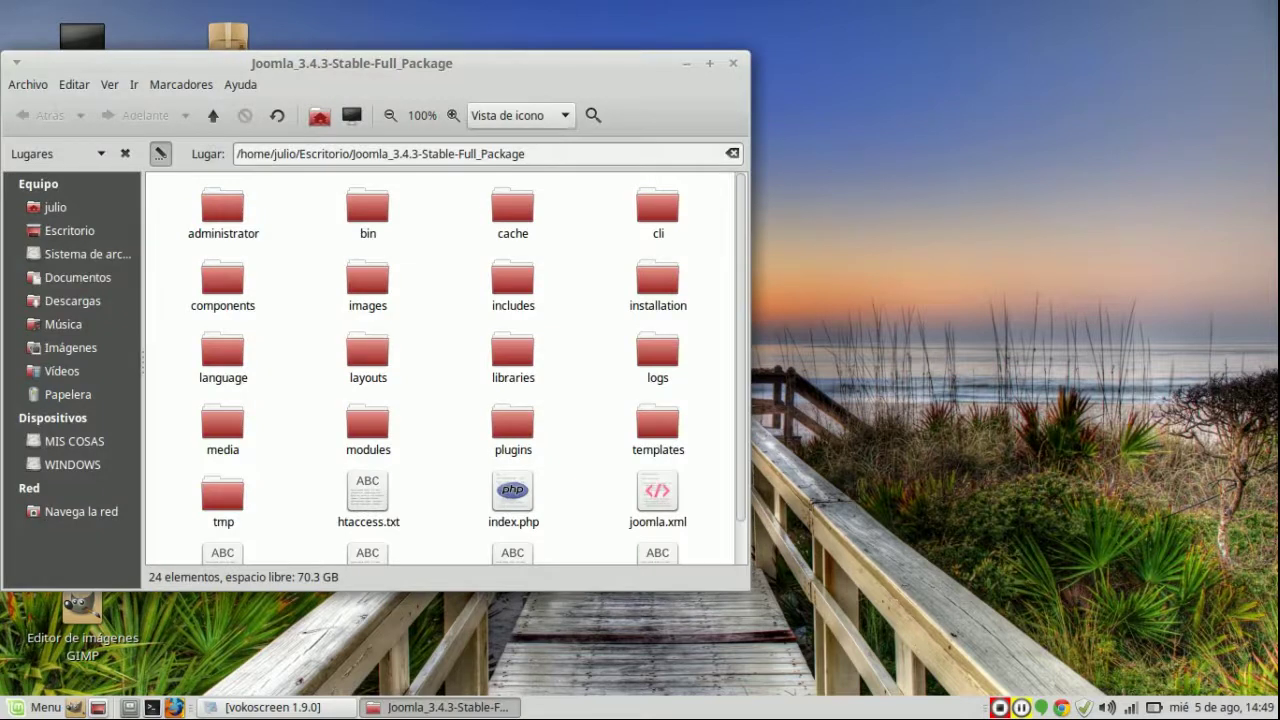
scroll(445, 369, "down", 1)
scroll(445, 369, "up", 1)
left_click(733, 63)
Step: Rename the extracted folder to joomla
key("F2")
type("jooml<")
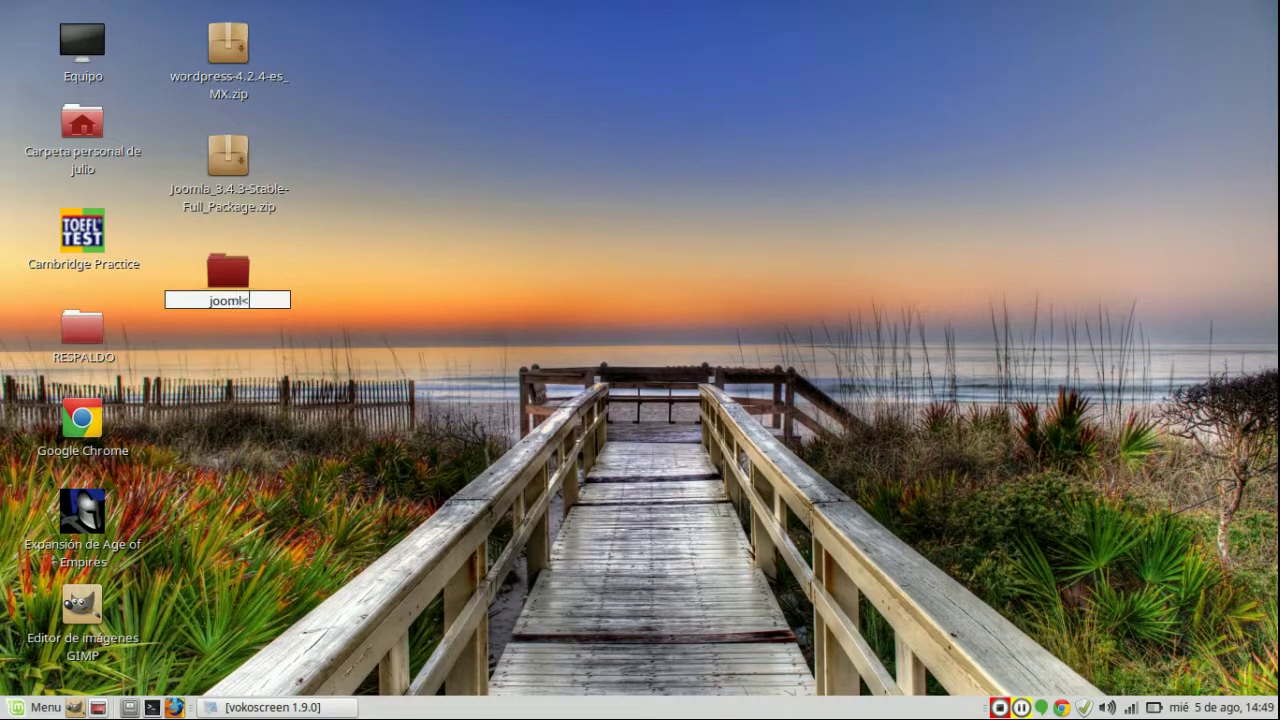
key("BackSpace")
type("a")
key("Return")
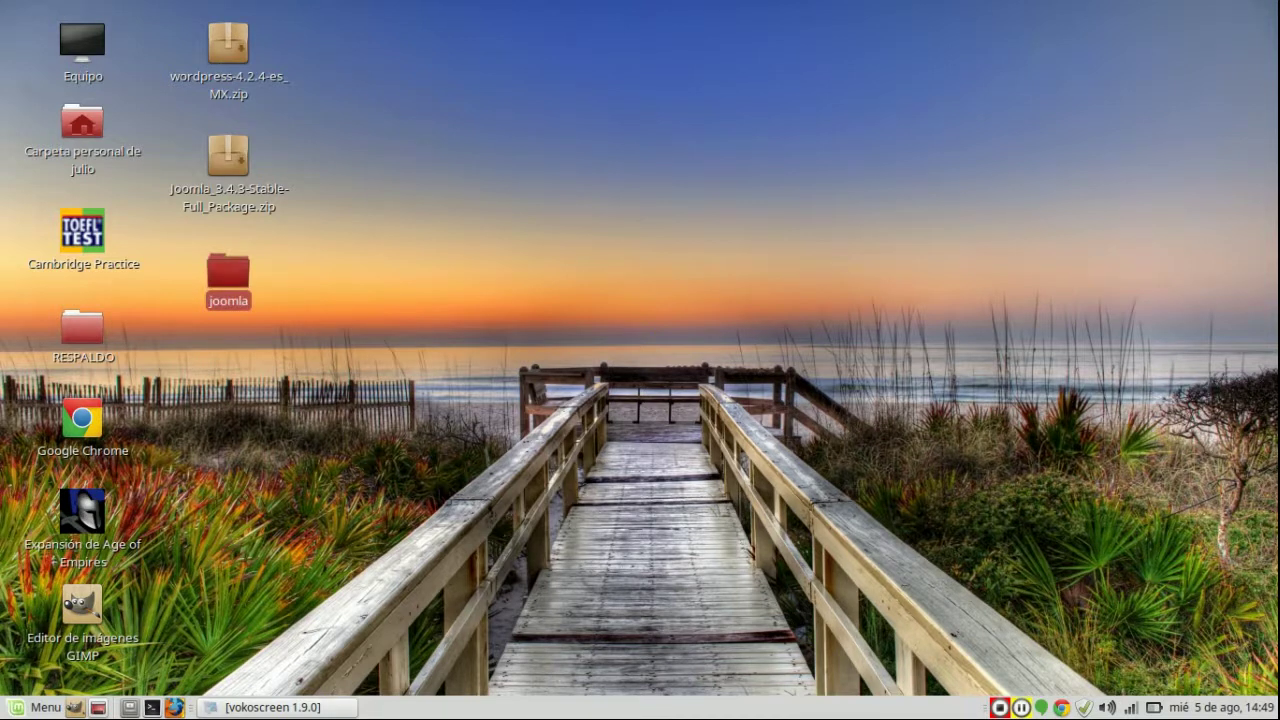
Step: Paste the joomla folder into /opt/lampp/htdocs beside the wordpress folder
left_click(98, 707)
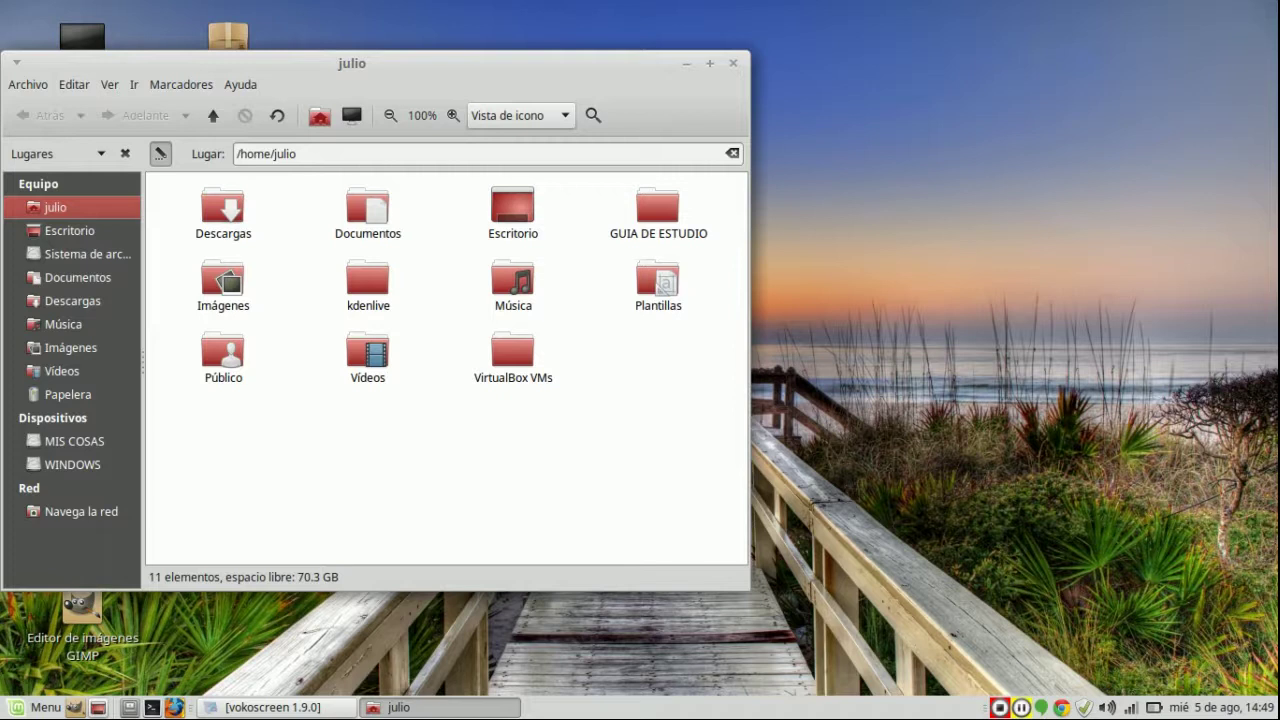
left_click(88, 254)
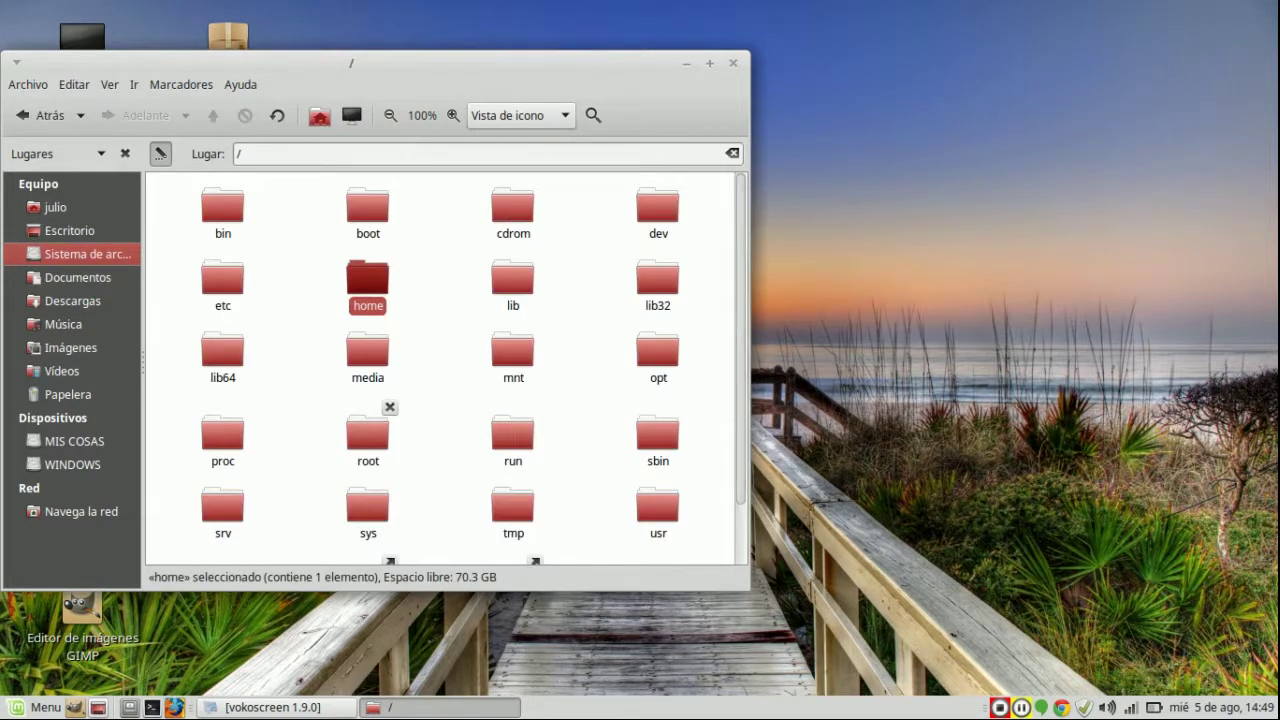
double_click(658, 350)
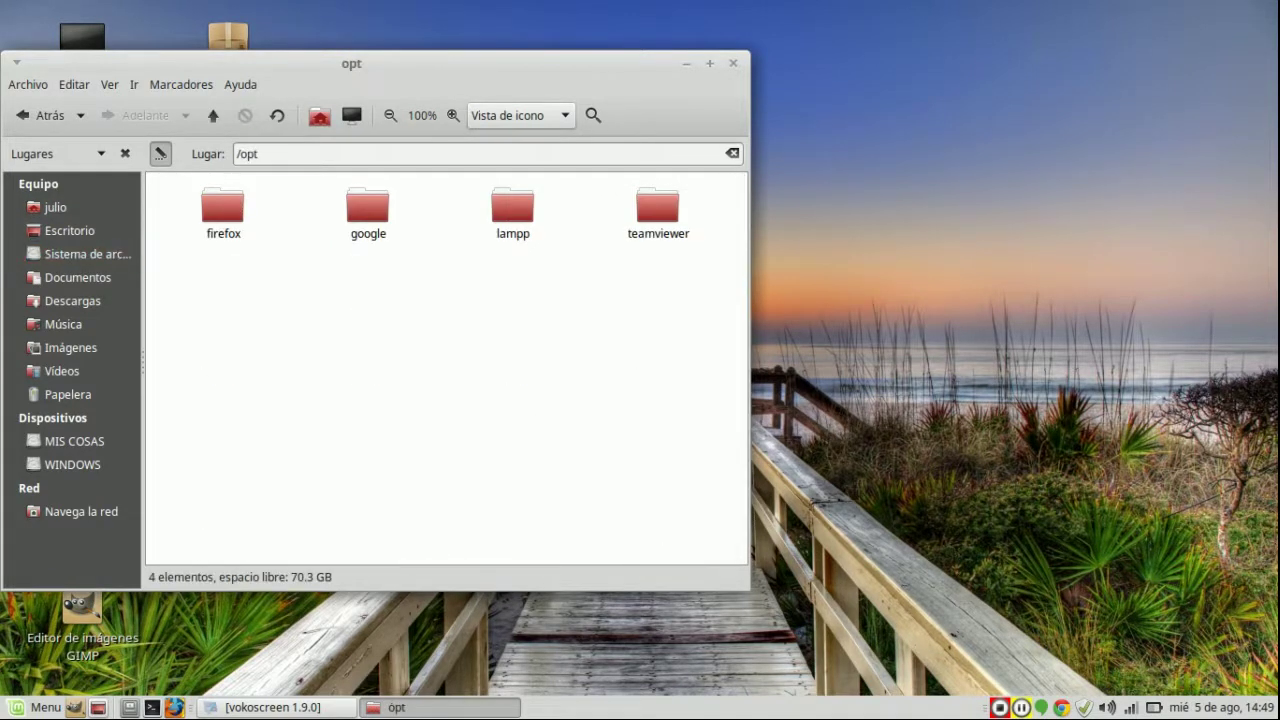
double_click(512, 207)
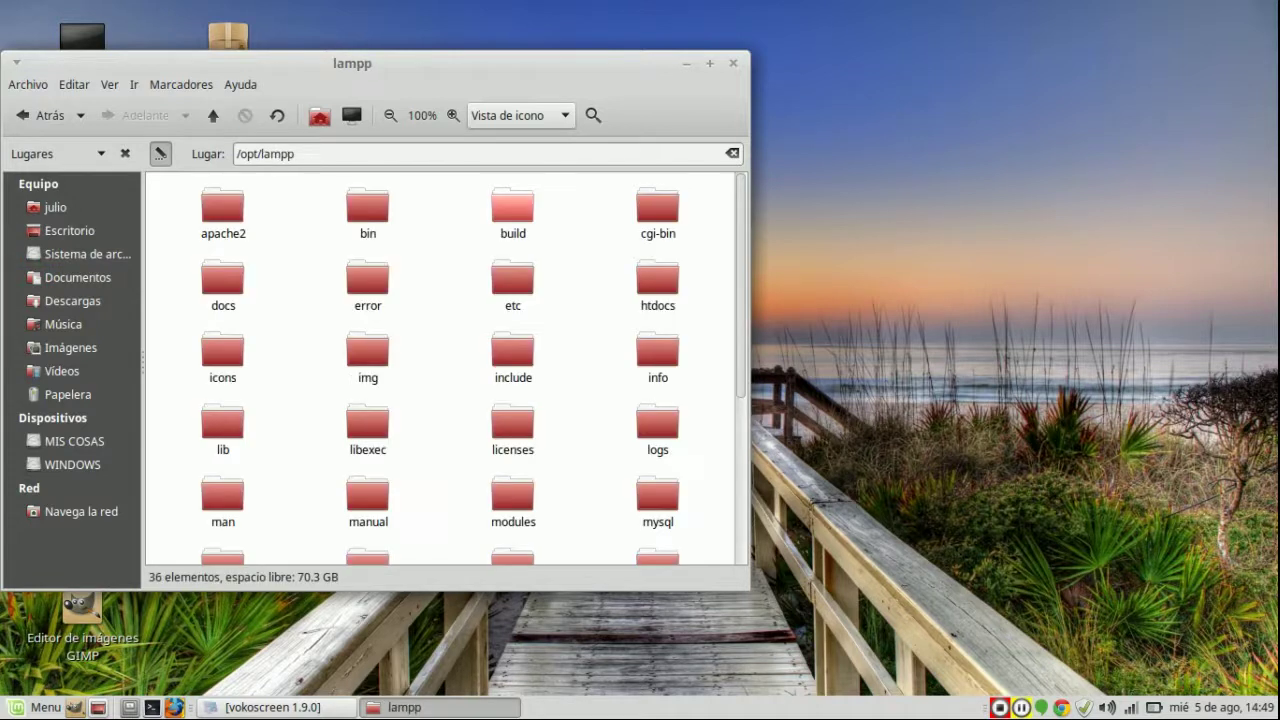
double_click(658, 287)
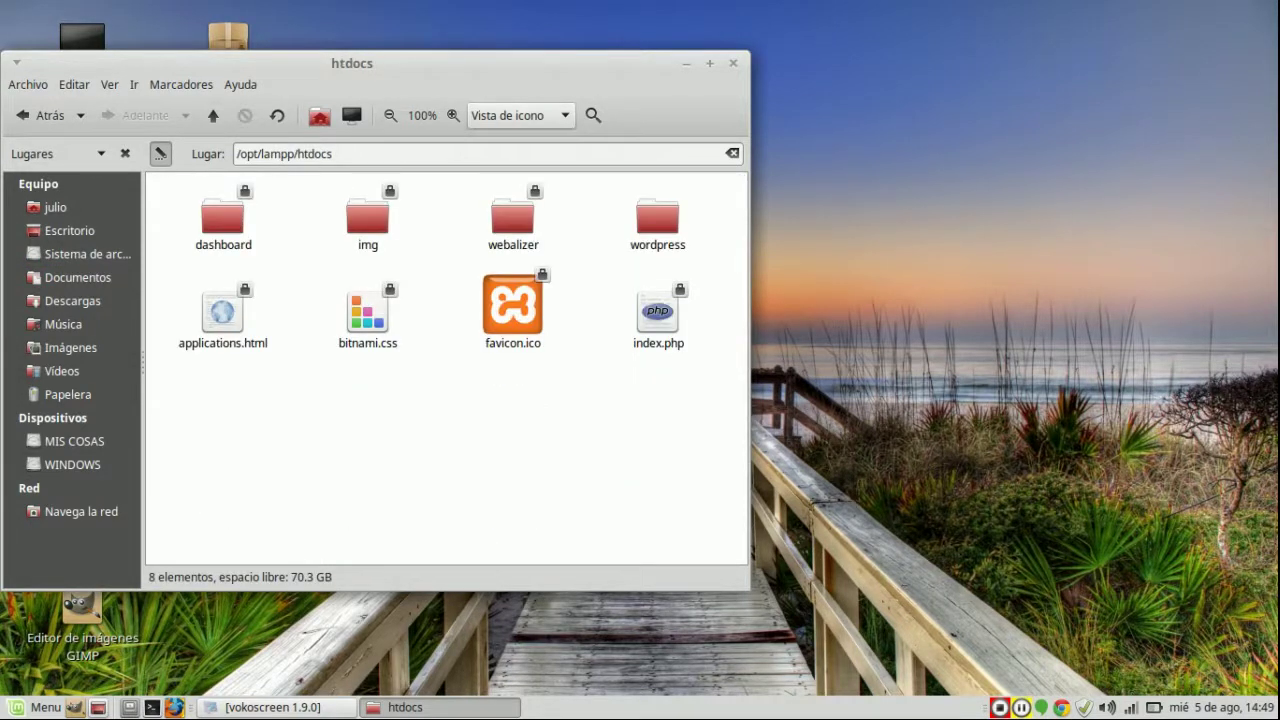
key("ctrl+v")
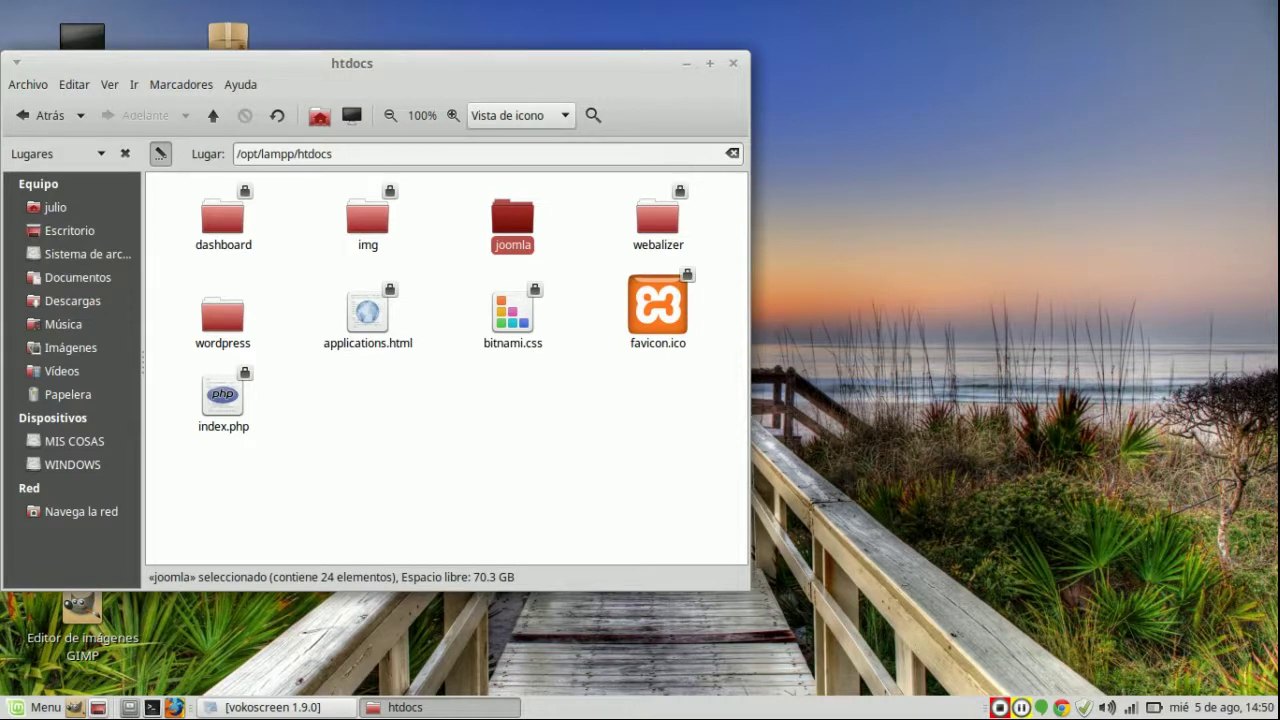
Step: Open a terminal and look through the recent chown and chmod commands in history
left_click(152, 707)
key("Up")
key("Down")
type("cd ..")
key("BackSpace")
key("BackSpace")
key("BackSpace")
key("BackSpace")
key("BackSpace")
key("Up")
key("Up")
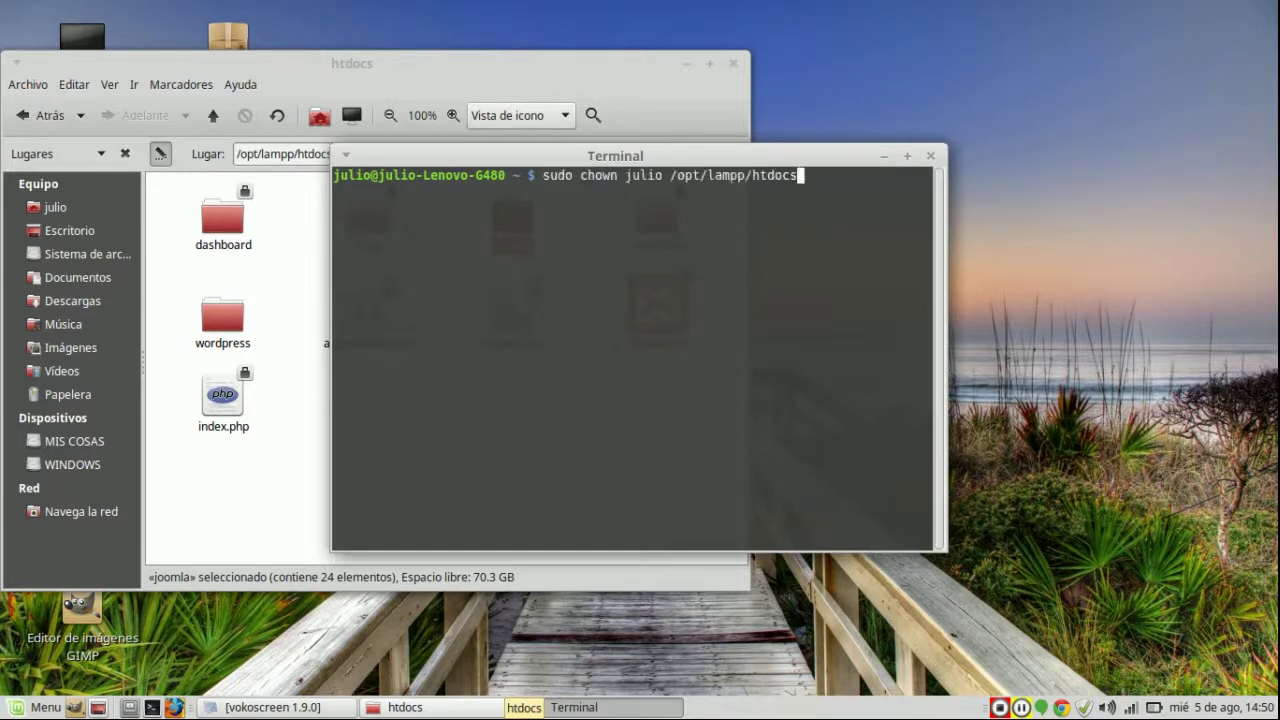
key("Up")
key("Down")
key("Up")
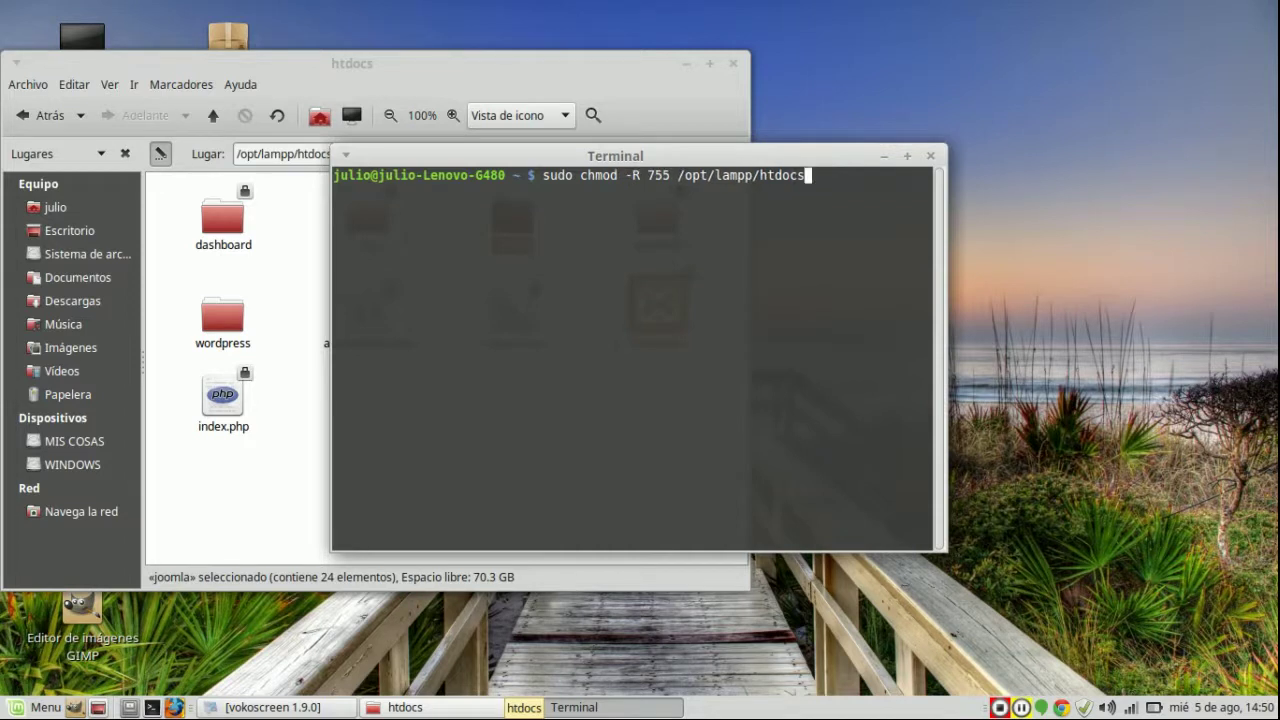
key("Down")
key("Up")
key("Down")
key("BackSpace")
key("BackSpace")
key("BackSpace")
key("BackSpace")
key("BackSpace")
key("BackSpace")
key("BackSpace")
key("BackSpace")
key("BackSpace")
key("BackSpace")
key("BackSpace")
key("BackSpace")
key("BackSpace")
key("BackSpace")
key("BackSpace")
key("BackSpace")
key("BackSpace")
key("BackSpace")
key("BackSpace")
key("BackSpace")
key("BackSpace")
key("BackSpace")
key("BackSpace")
key("BackSpace")
key("BackSpace")
key("BackSpace")
key("BackSpace")
key("BackSpace")
key("BackSpace")
key("BackSpace")
key("BackSpace")
key("BackSpace")
key("BackSpace")
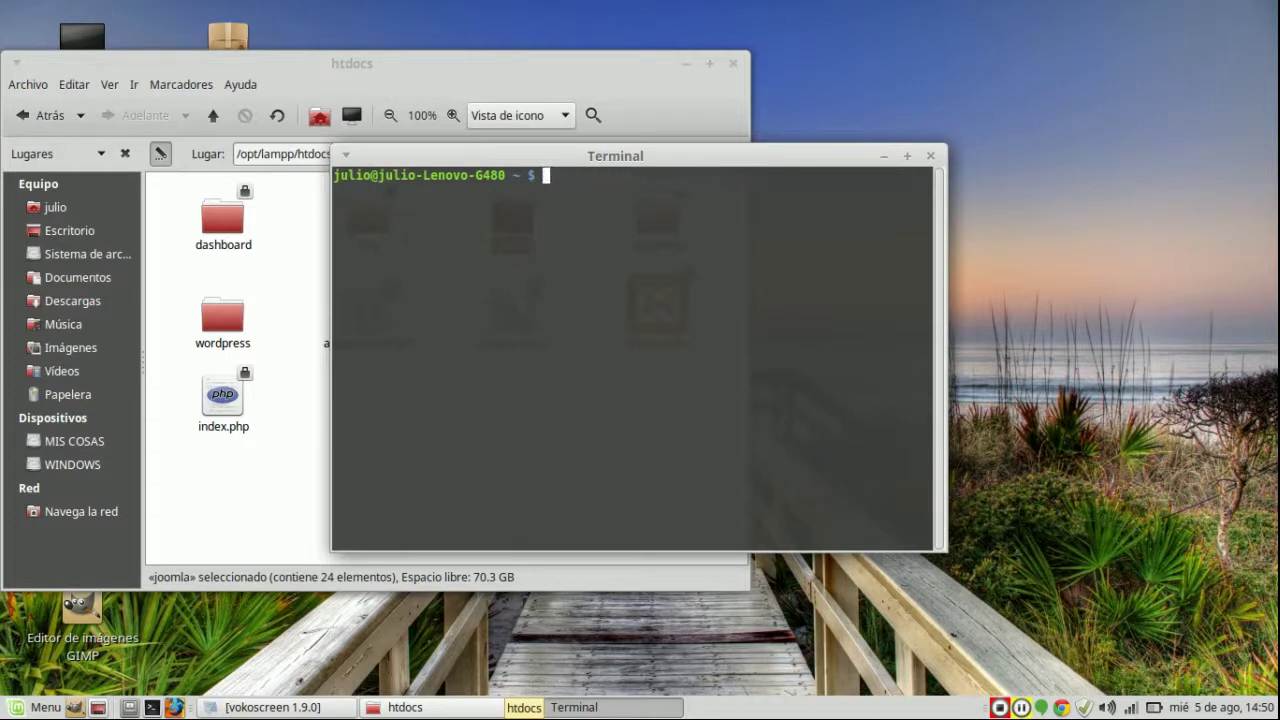
Step: Change directory up to the root, then into /opt/lampp
type("cd ..")
key("Return")
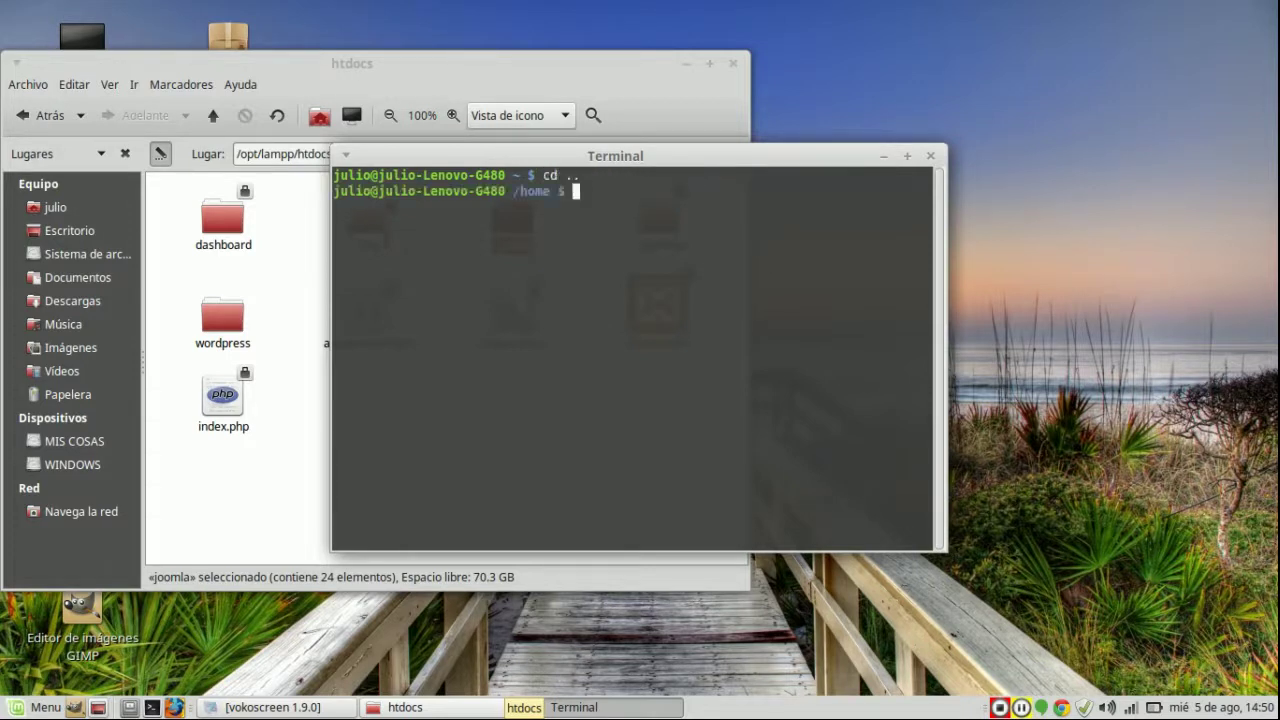
type("cd ..")
key("Return")
type("cd")
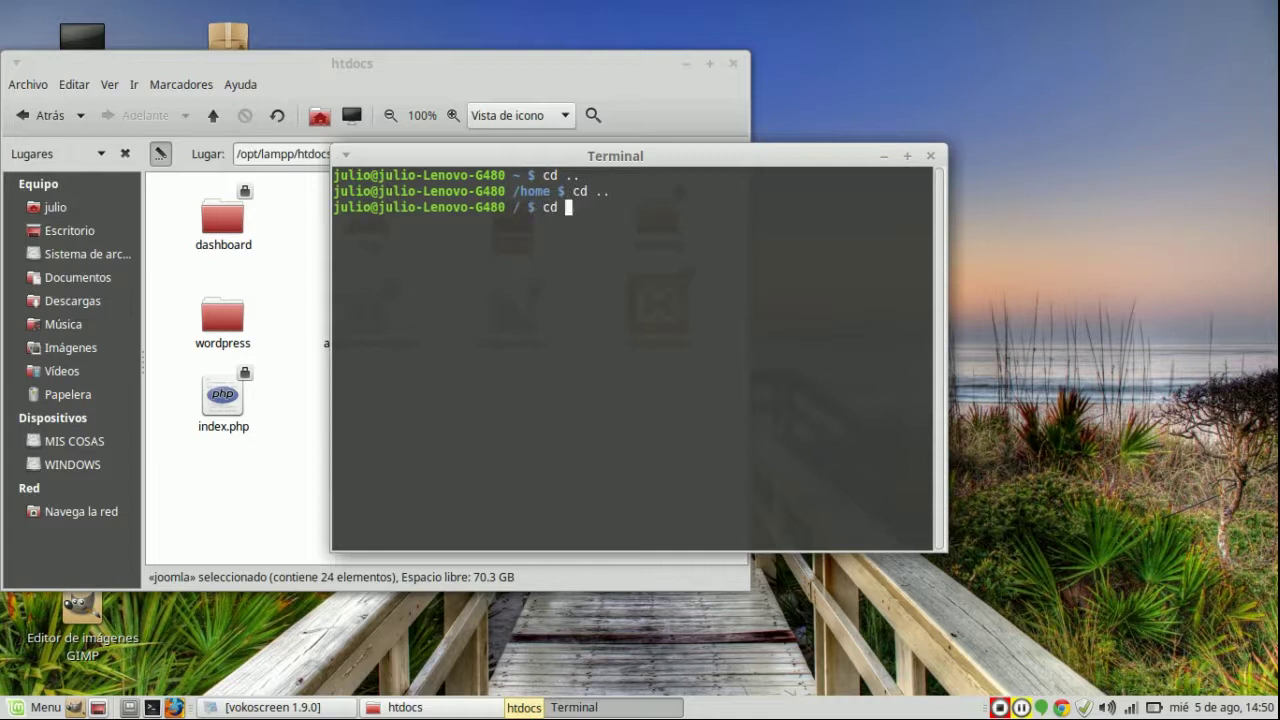
type(" \\opt")
key("Return")
type("cd lampp")
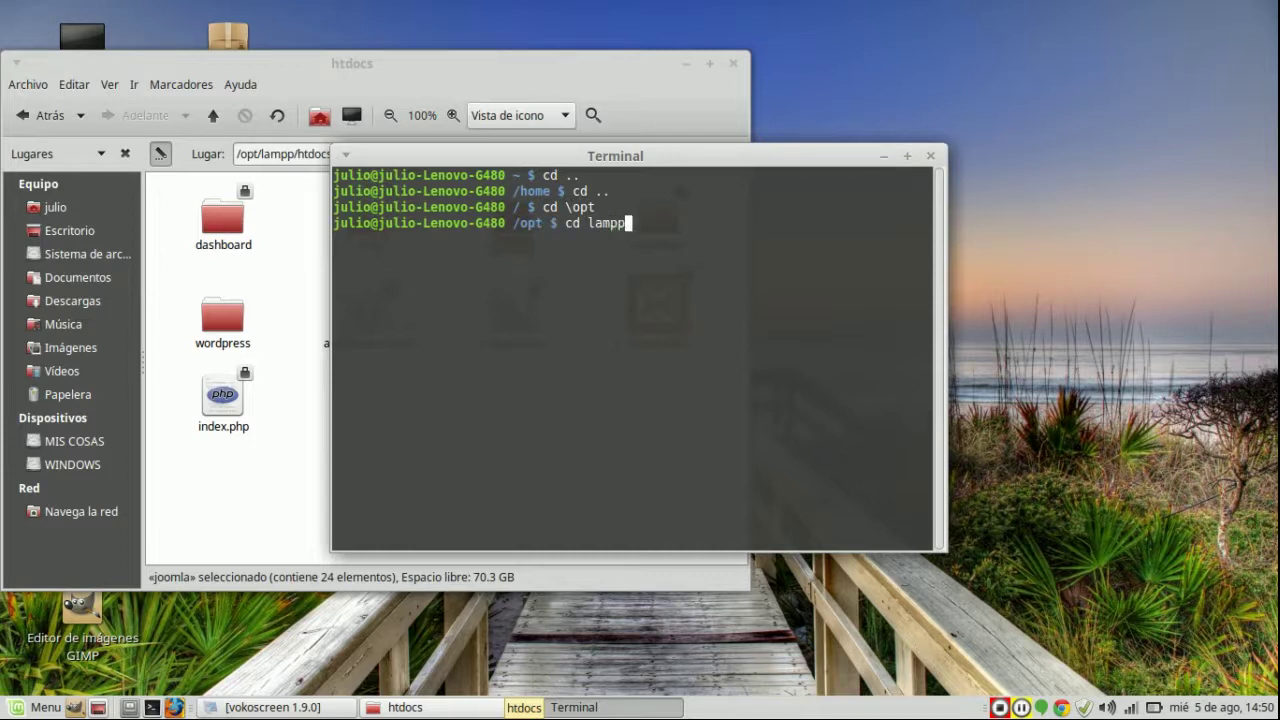
key("Return")
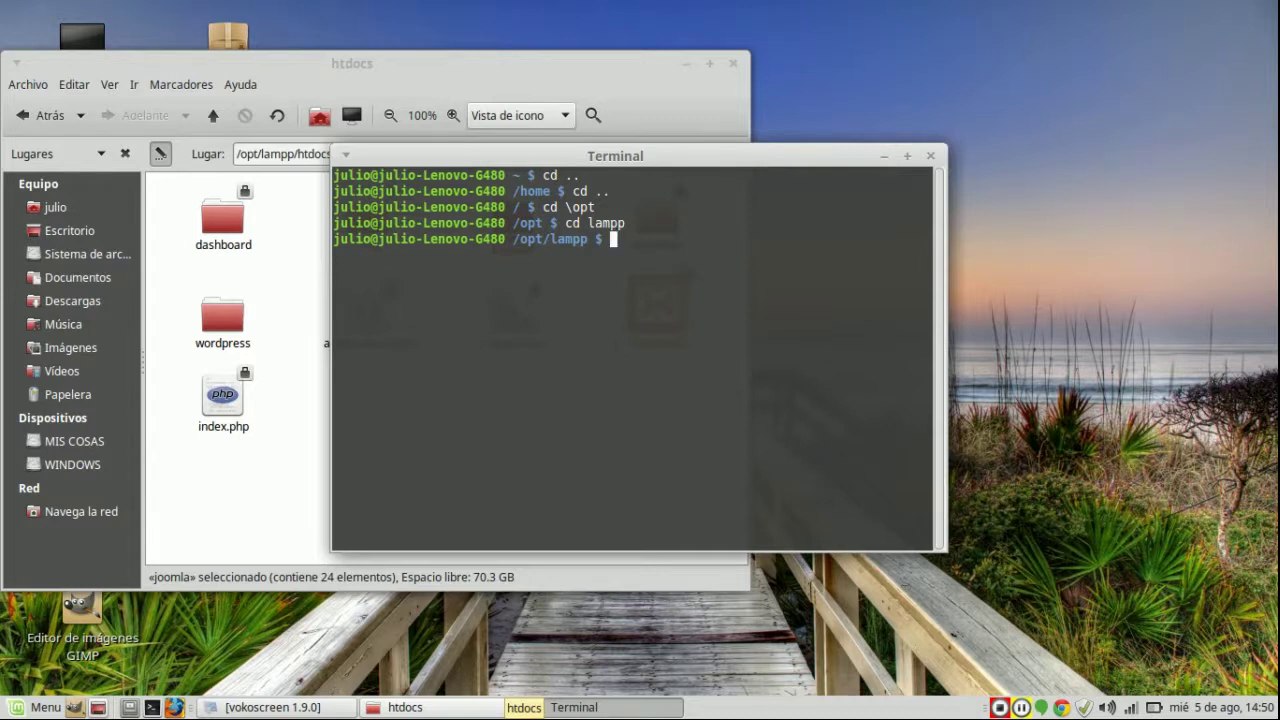
Step: Run sudo ./manager-linux-x64.run and submit the administrator password
key("Up")
key("Up")
key("Up")
key("Up")
key("Up")
key("Return")
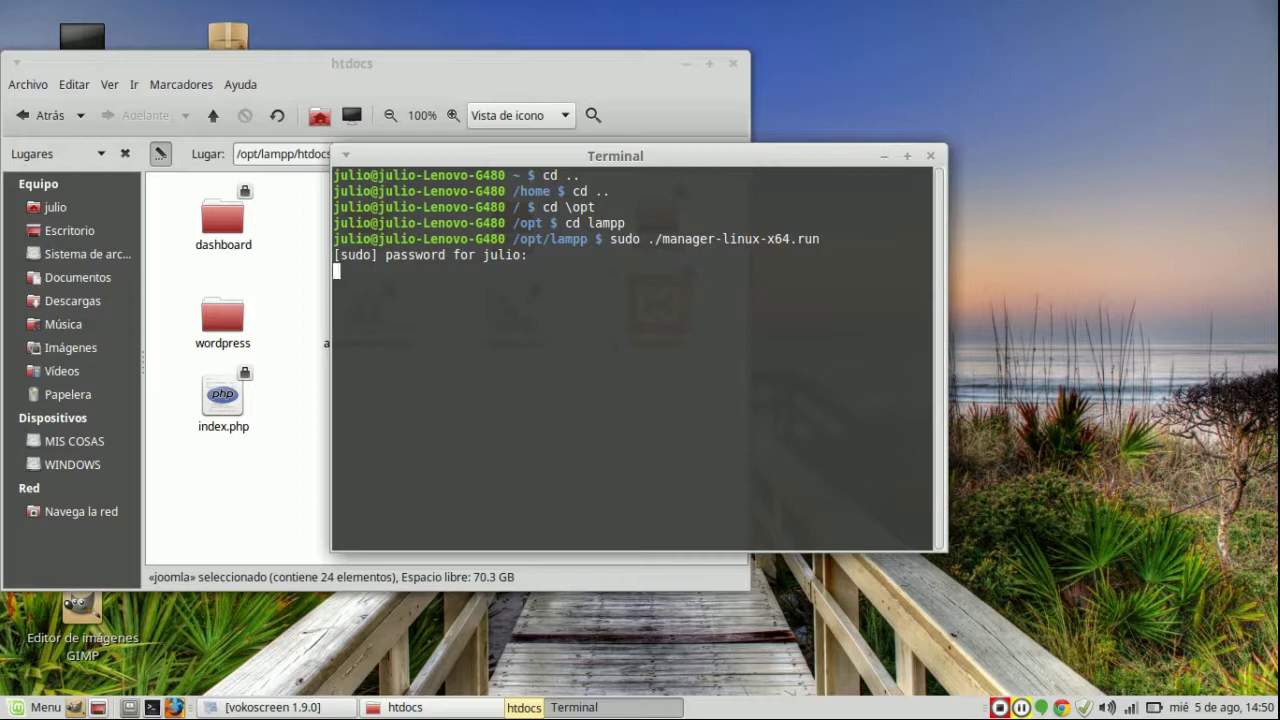
key("Return")
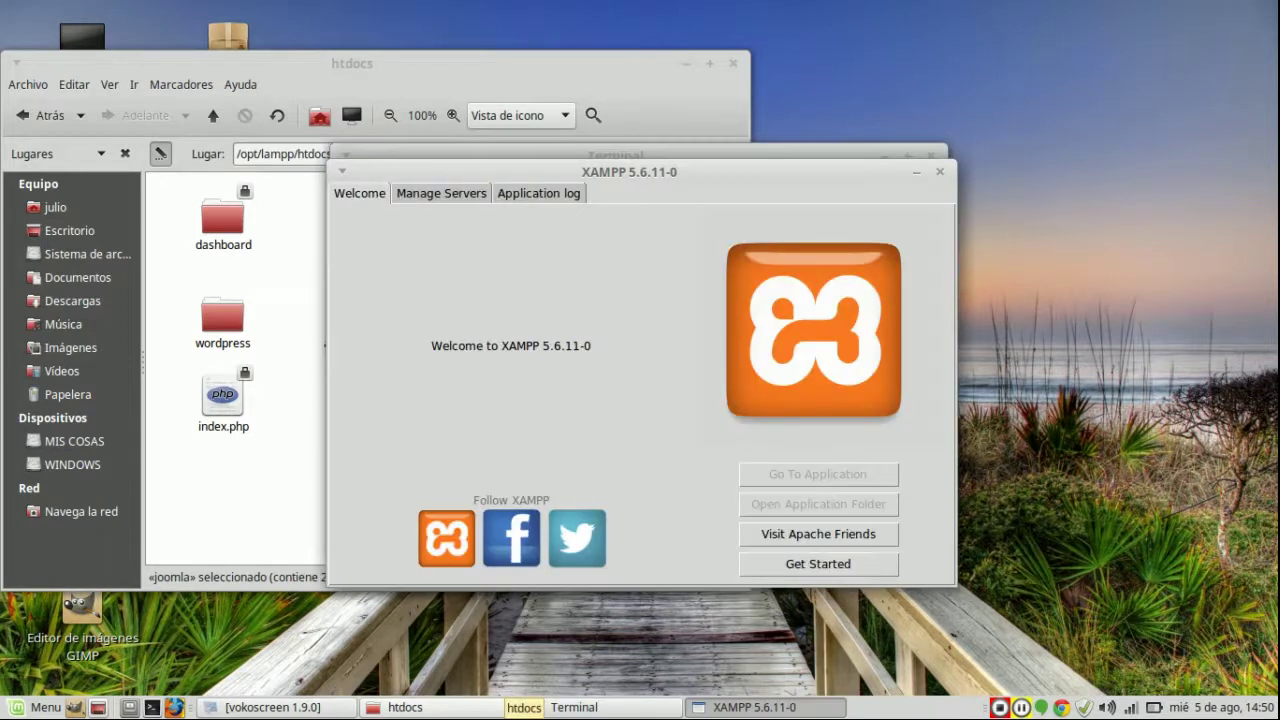
Step: Start the MySQL Database and Apache Web Server in XAMPP, then launch Google Chrome
left_click(441, 193)
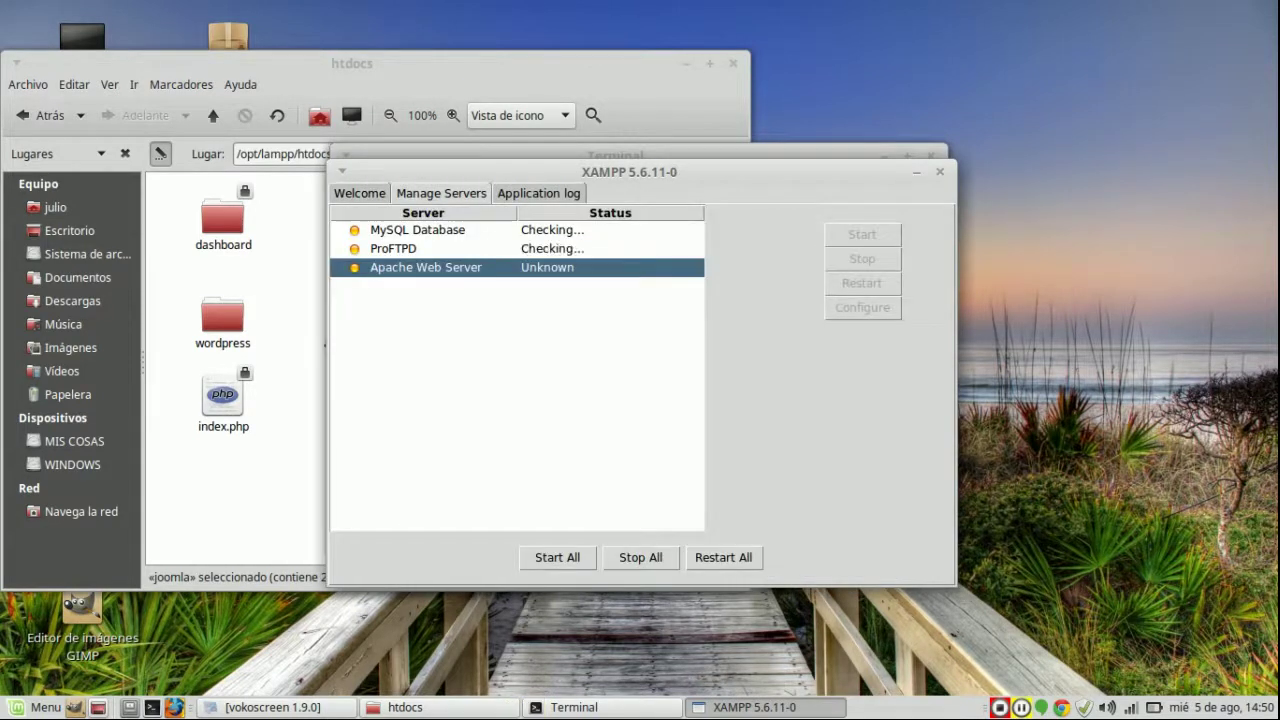
left_click(418, 230)
left_click(862, 234)
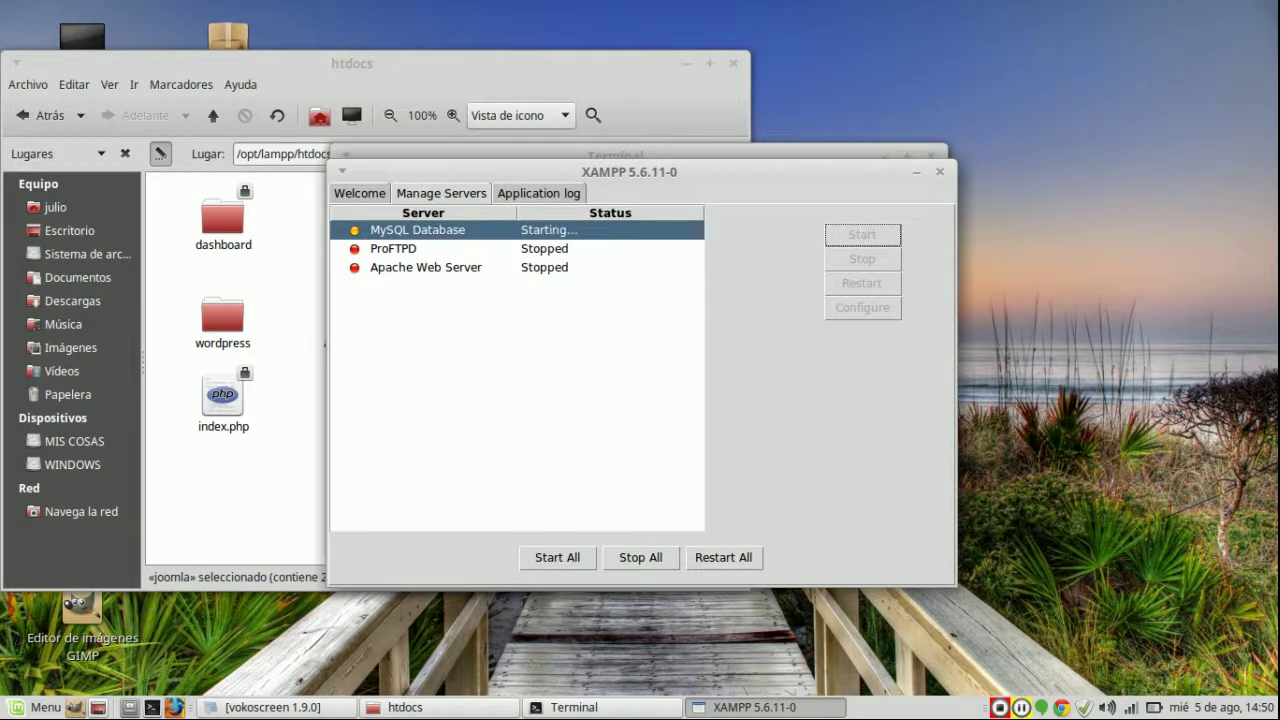
left_click(426, 267)
left_click(862, 234)
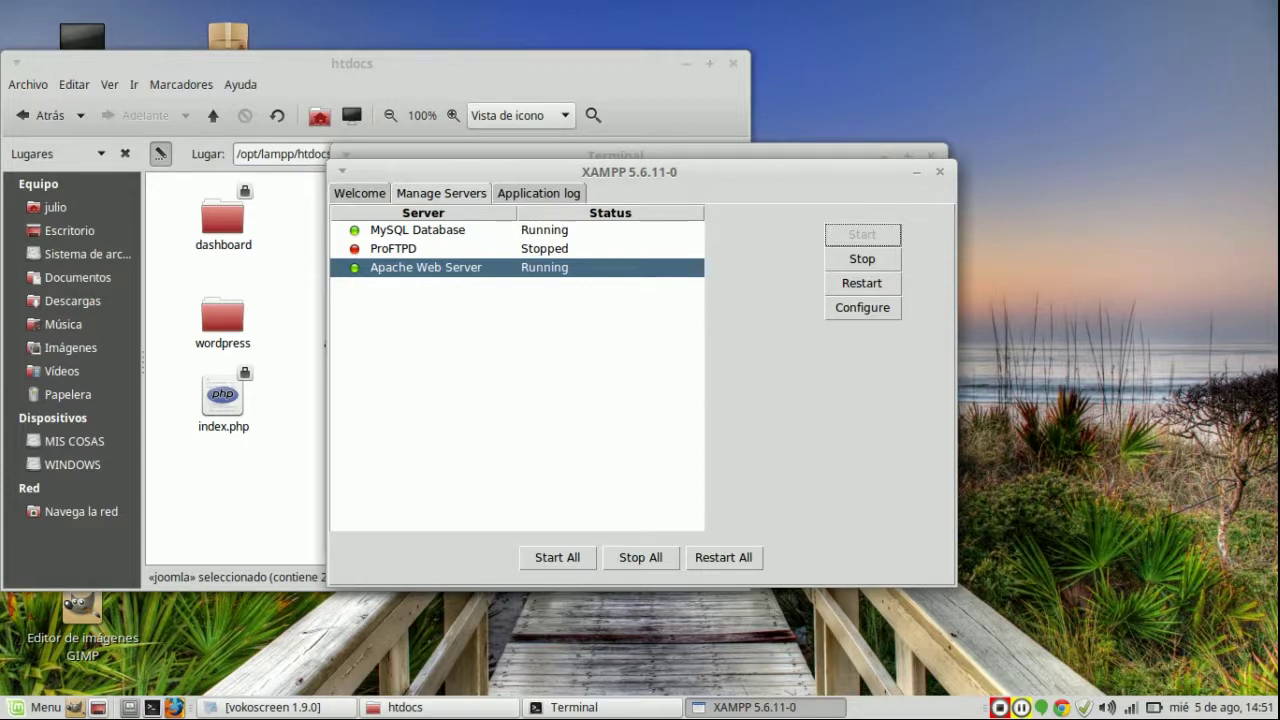
left_click(405, 707)
left_click(82, 420)
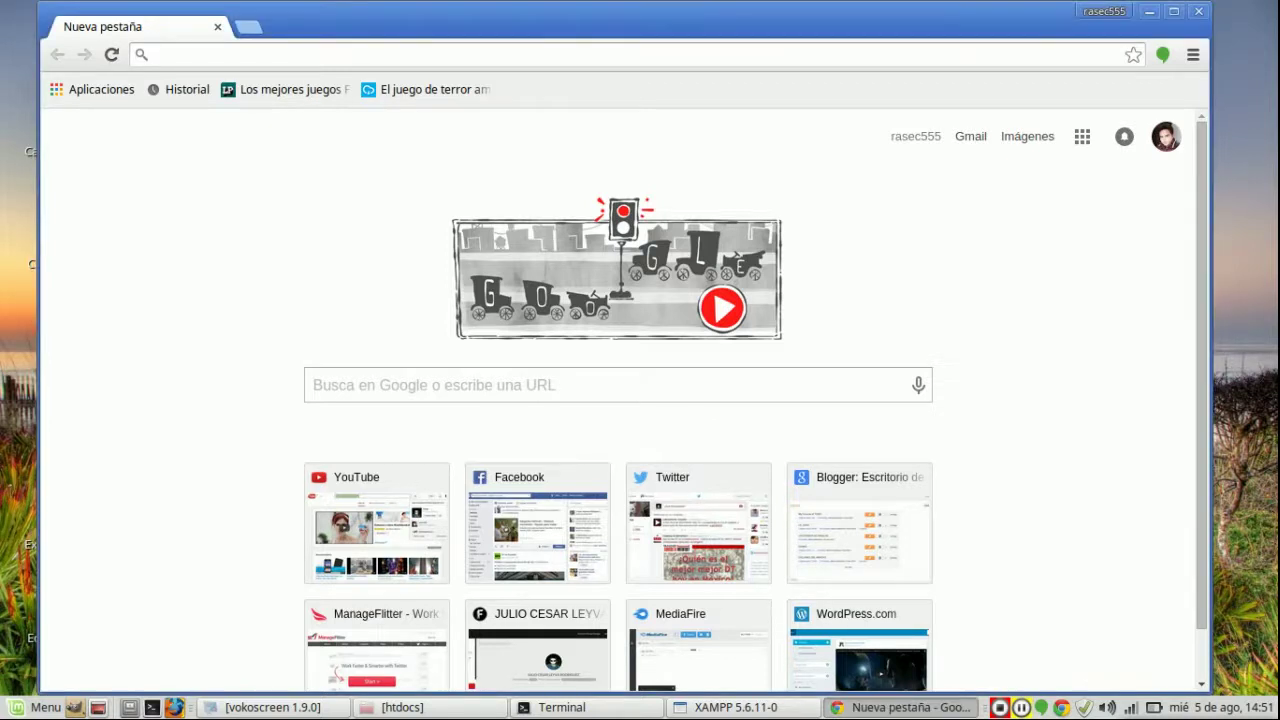
Step: Load localhost/joomla in the maximized browser to reach the Joomla installer
type("lo")
key("Right")
key("BackSpace")
key("BackSpace")
key("BackSpace")
key("BackSpace")
key("BackSpace")
key("BackSpace")
key("BackSpace")
key("BackSpace")
key("BackSpace")
key("BackSpace")
key("BackSpace")
key("BackSpace")
key("BackSpace")
key("BackSpace")
key("BackSpace")
key("BackSpace")
key("BackSpace")
key("BackSpace")
key("BackSpace")
key("BackSpace")
key("BackSpace")
key("BackSpace")
key("BackSpace")
key("BackSpace")
key("BackSpace")
key("BackSpace")
key("BackSpace")
key("BackSpace")
key("BackSpace")
key("BackSpace")
key("BackSpace")
key("BackSpace")
key("BackSpace")
key("BackSpace")
key("BackSpace")
key("BackSpace")
key("BackSpace")
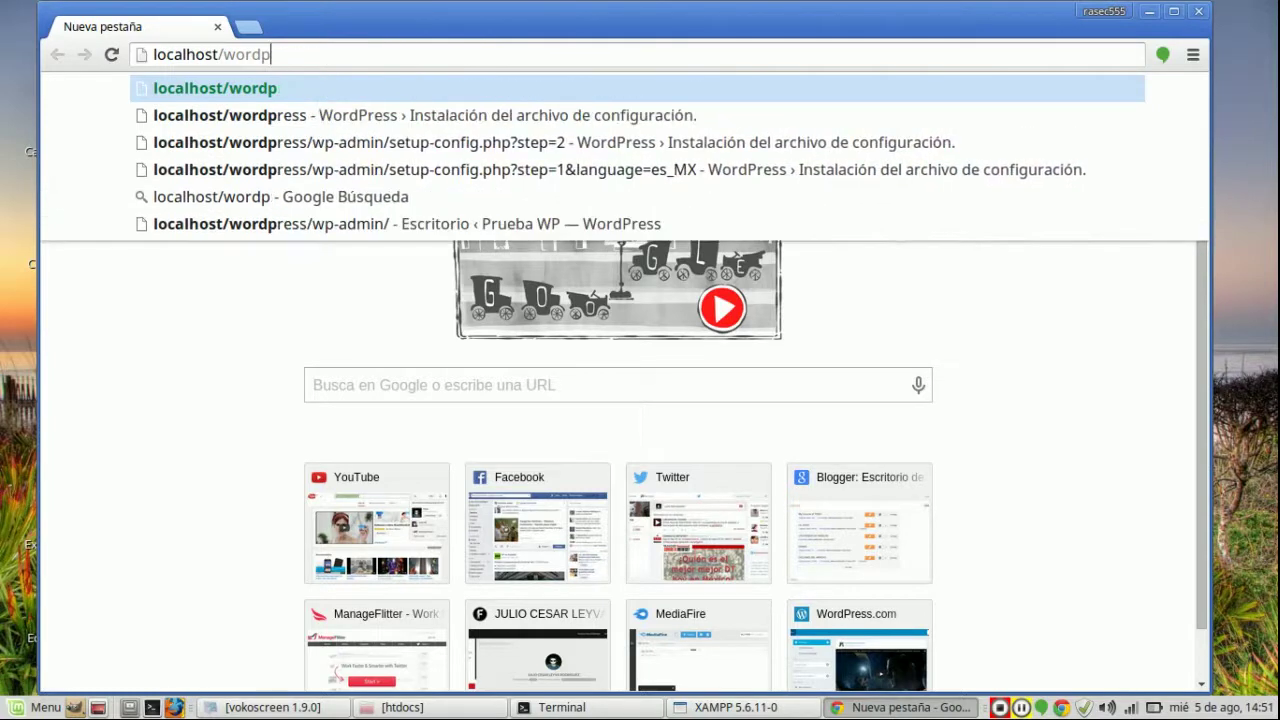
type("joomla")
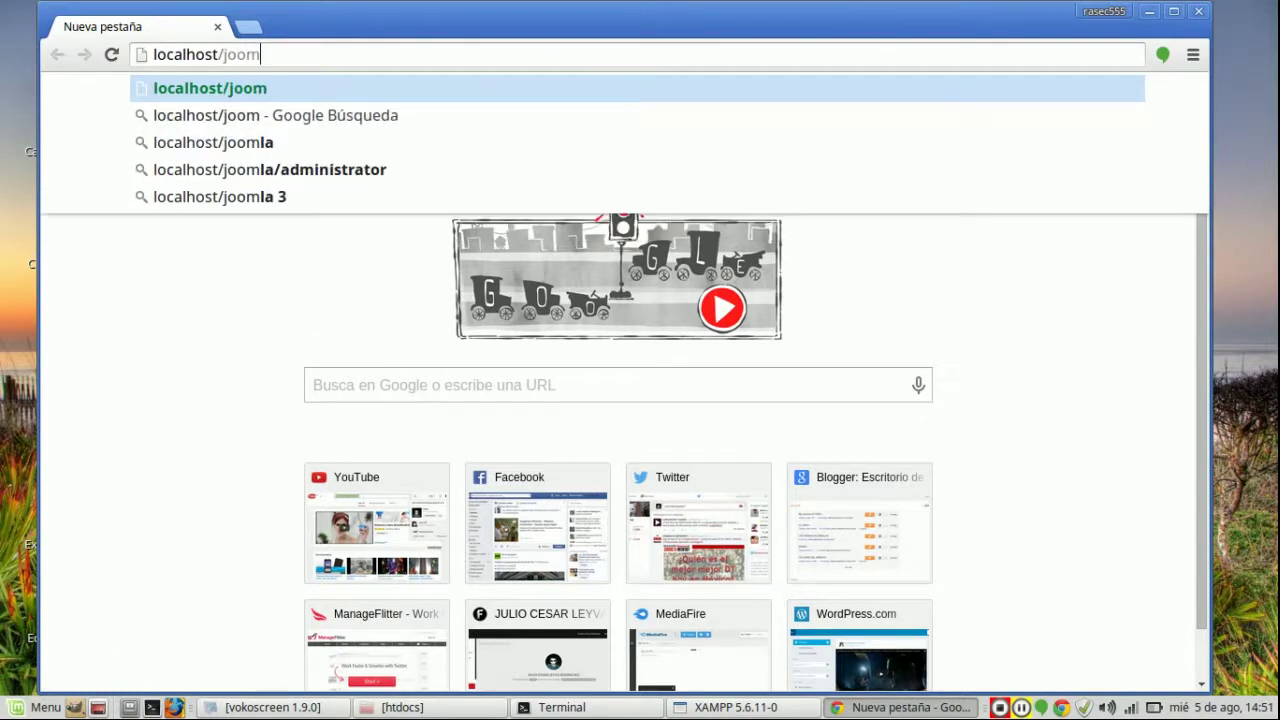
key("Return")
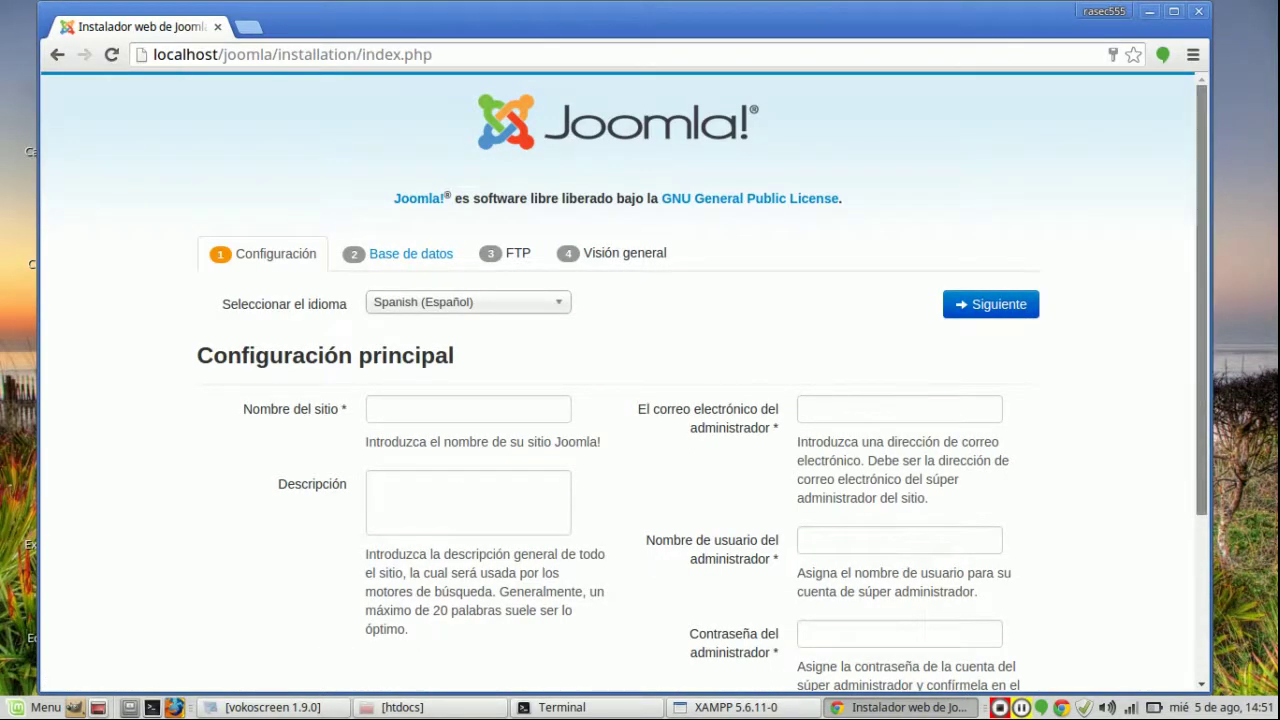
scroll(620, 400, "down", 4)
scroll(620, 400, "up", 3)
left_click(468, 346)
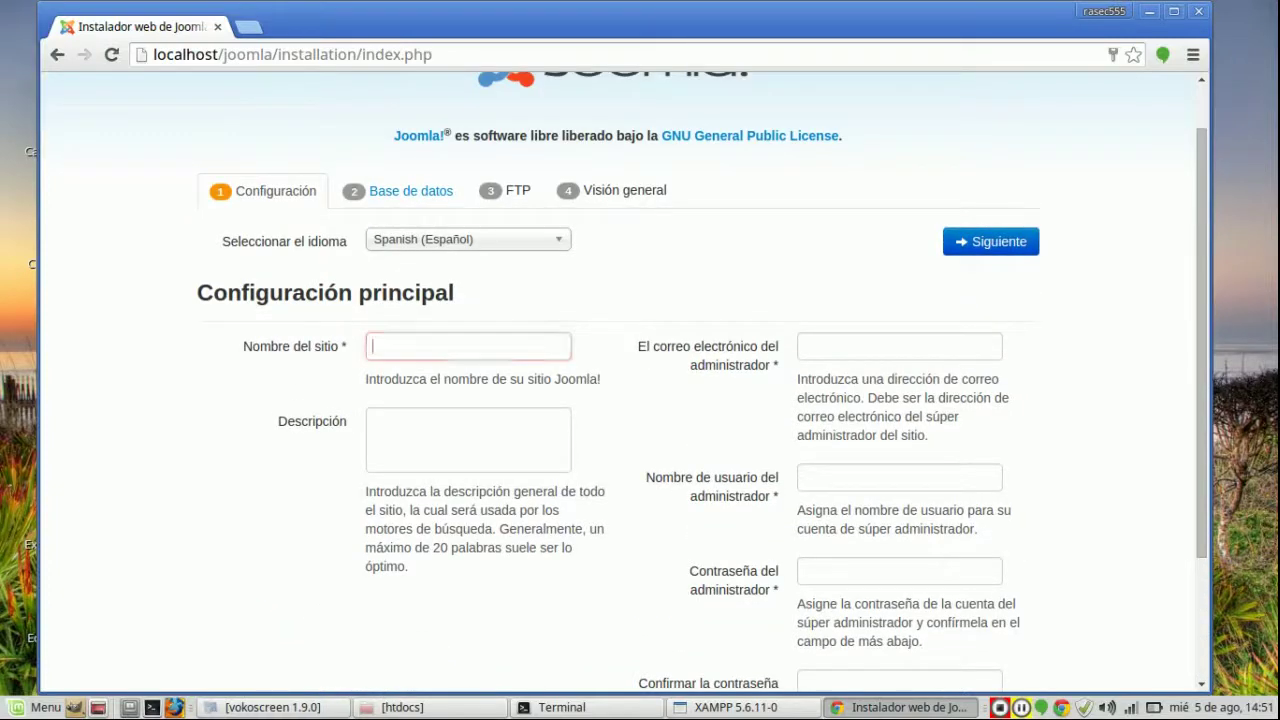
key("super+Up")
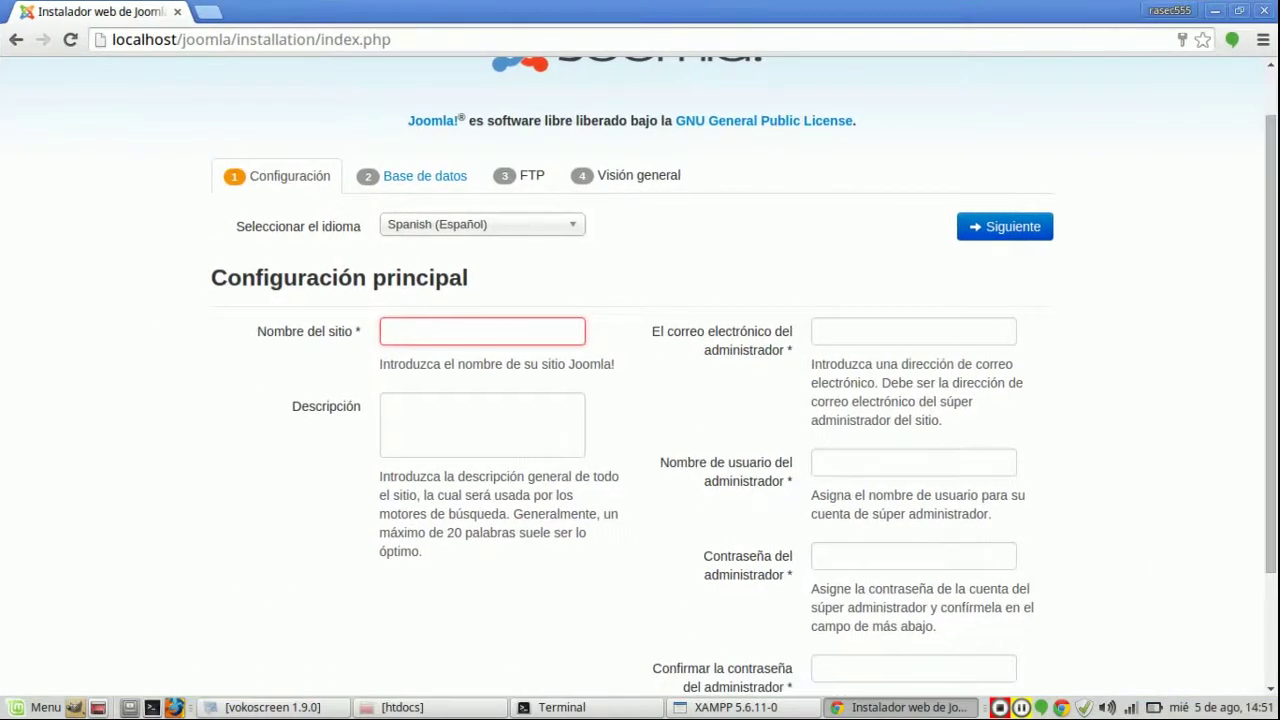
scroll(640, 322, "up", 1)
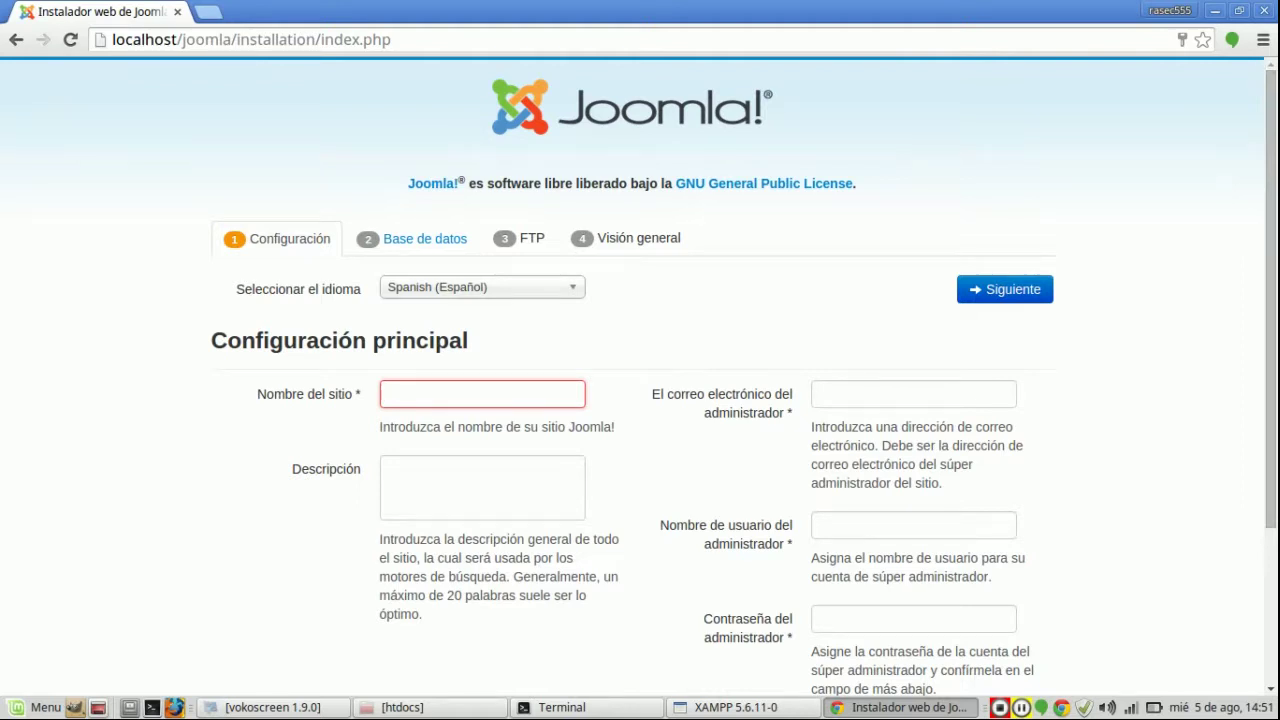
Step: Enter site name Prueba, description DescripcionPrueba and the administrator e-mail
type("Prueba")
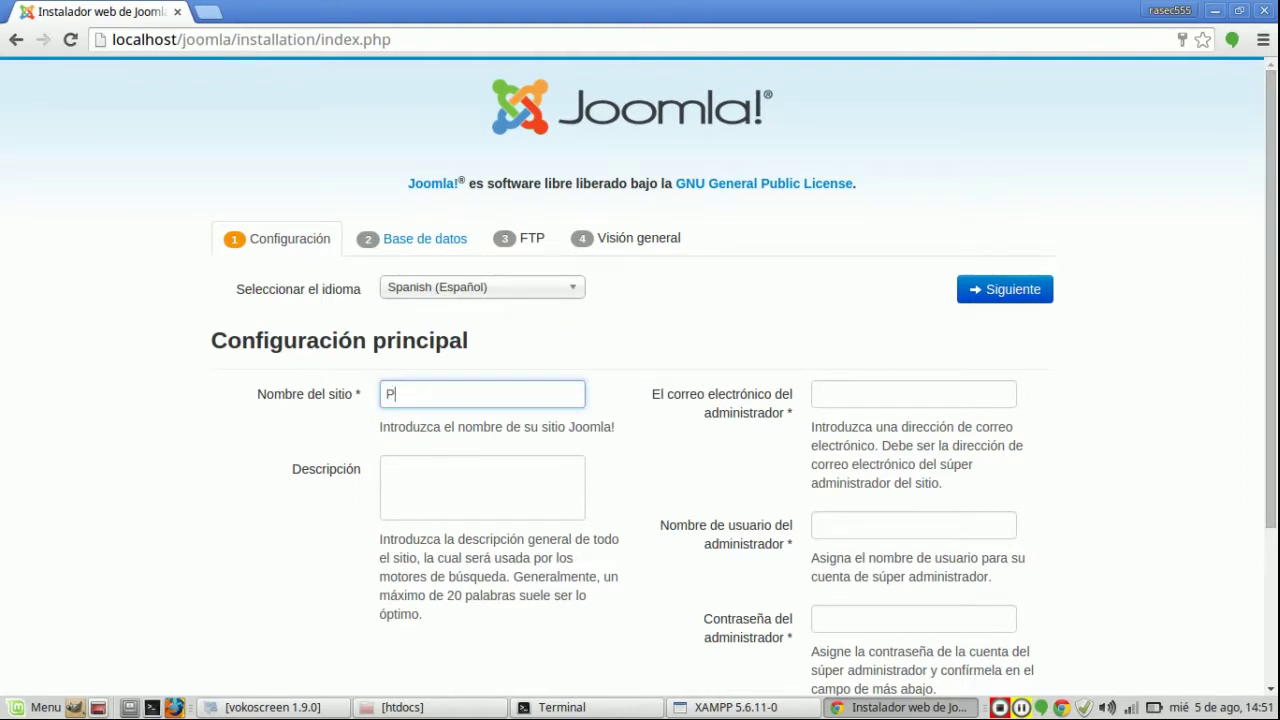
left_click(482, 487)
type("Descripc")
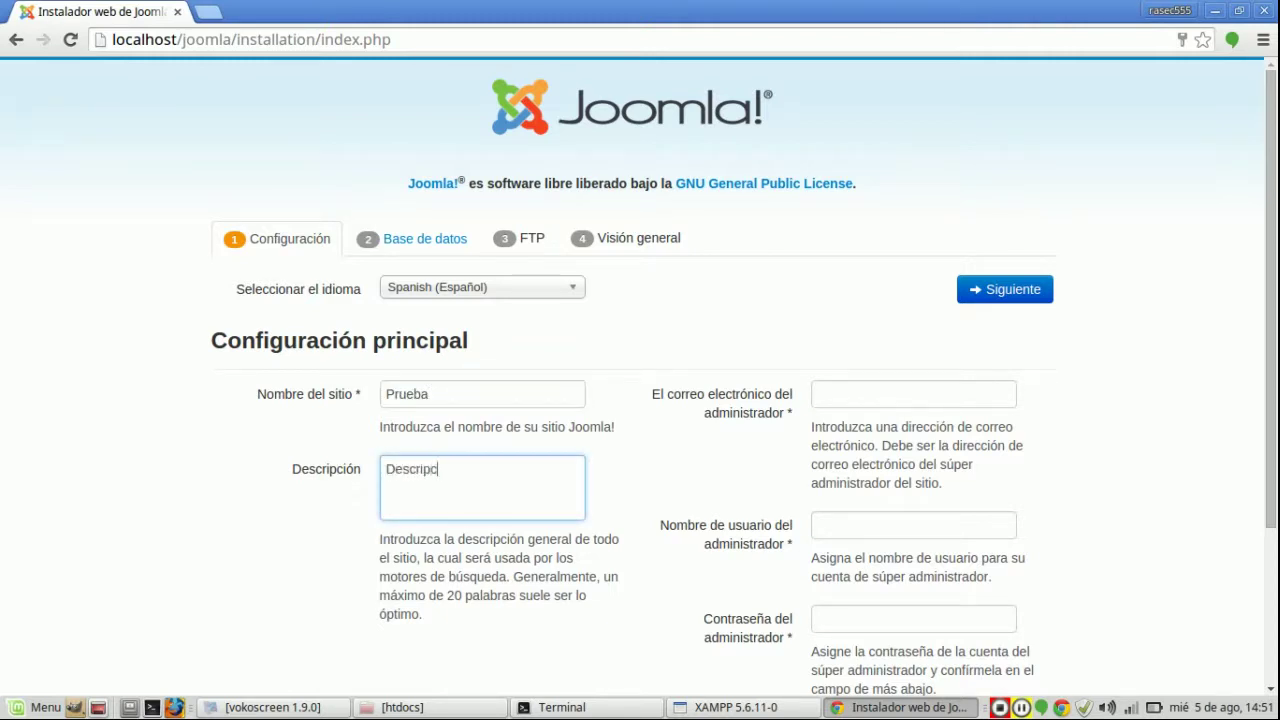
type("ionPrueba")
left_click(913, 394)
type("as")
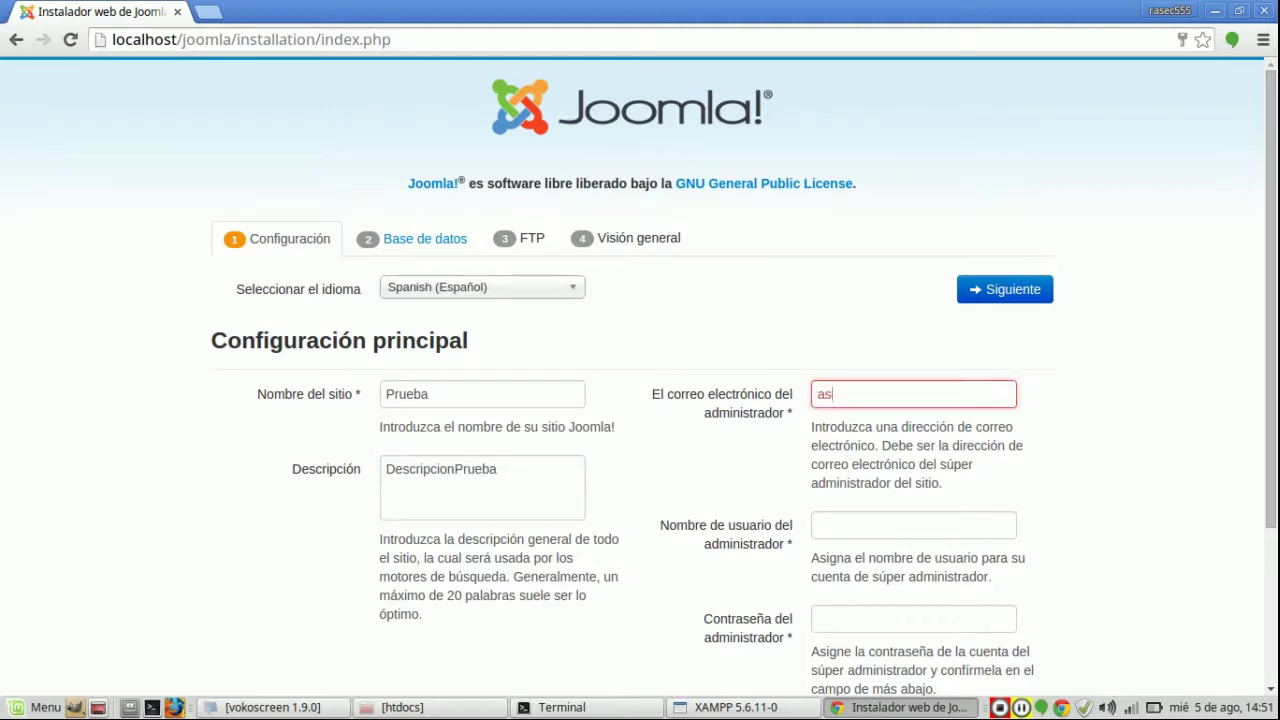
type("d@correo")
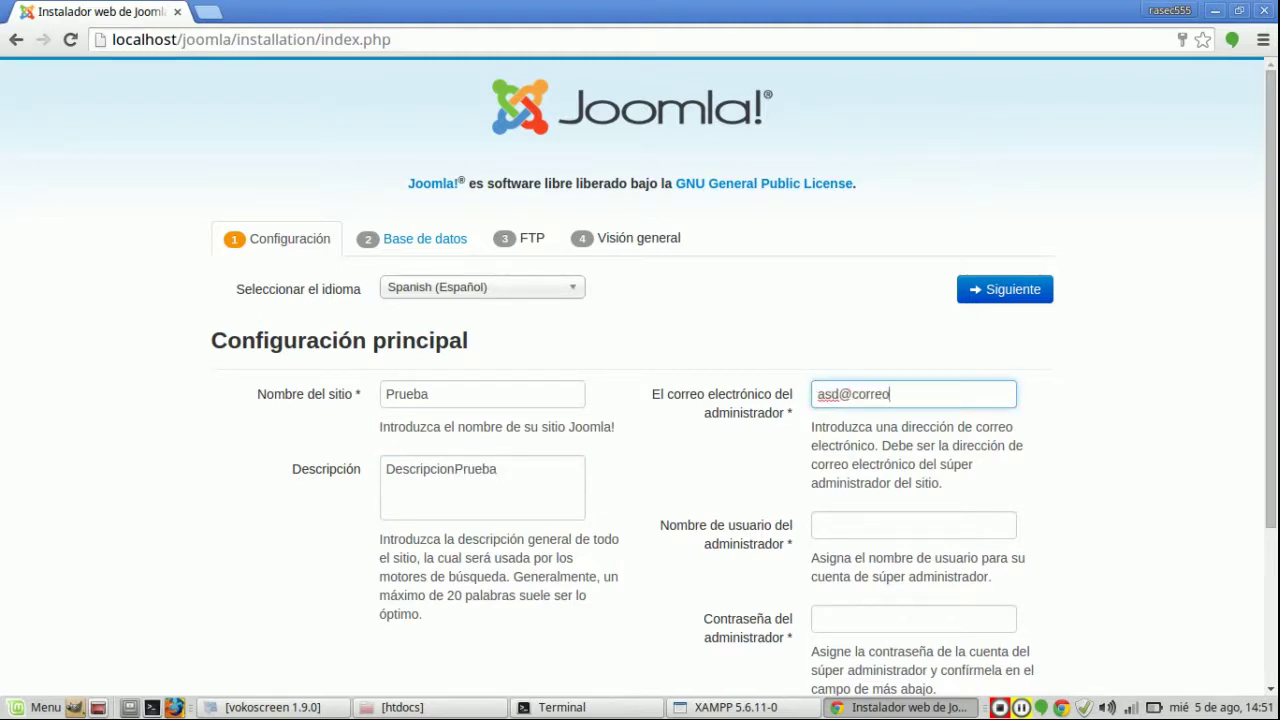
type("@correo")
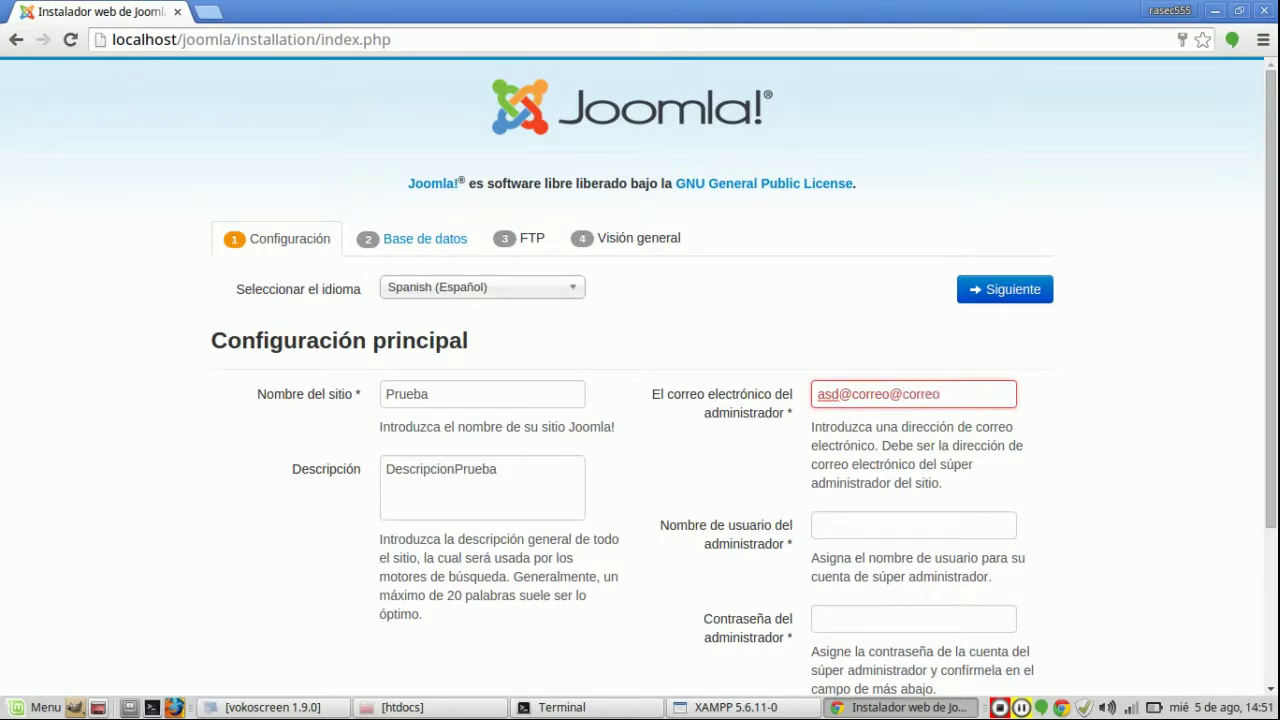
Step: Fill in the administrator username, password and password confirmation
left_click(913, 525)
type("julio")
key("Down")
key("Return")
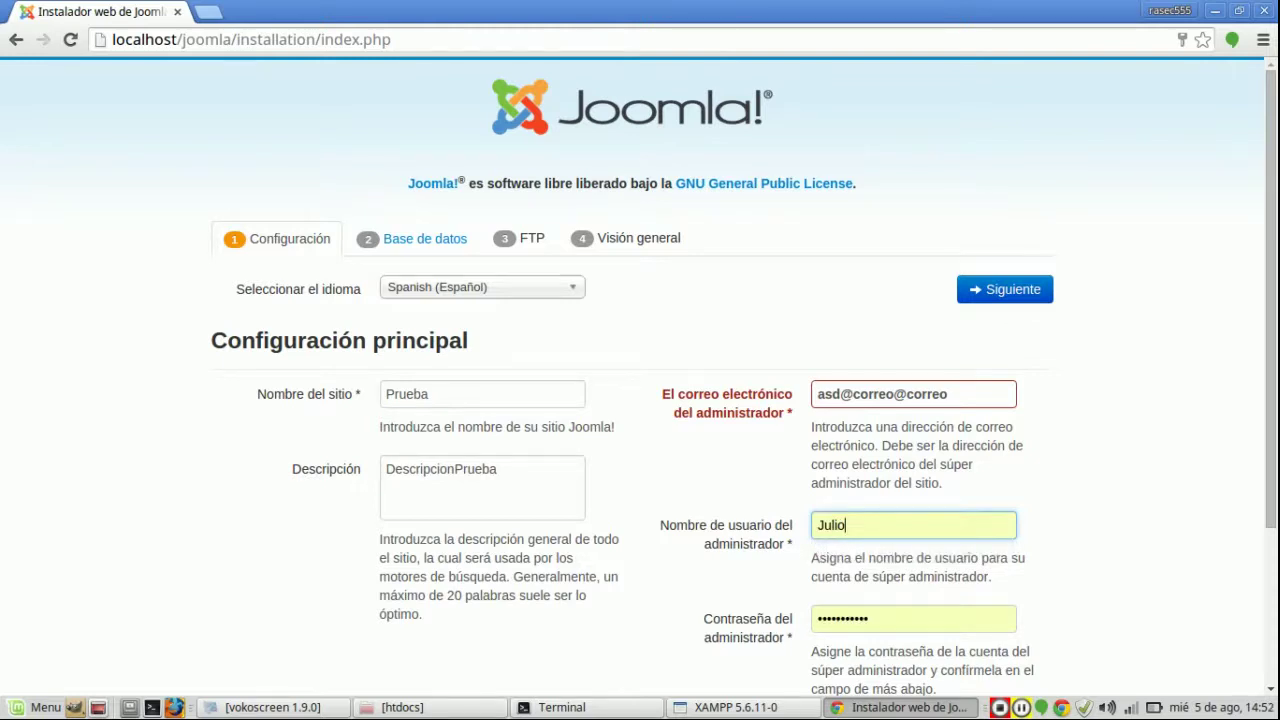
scroll(744, 376, "down", 4)
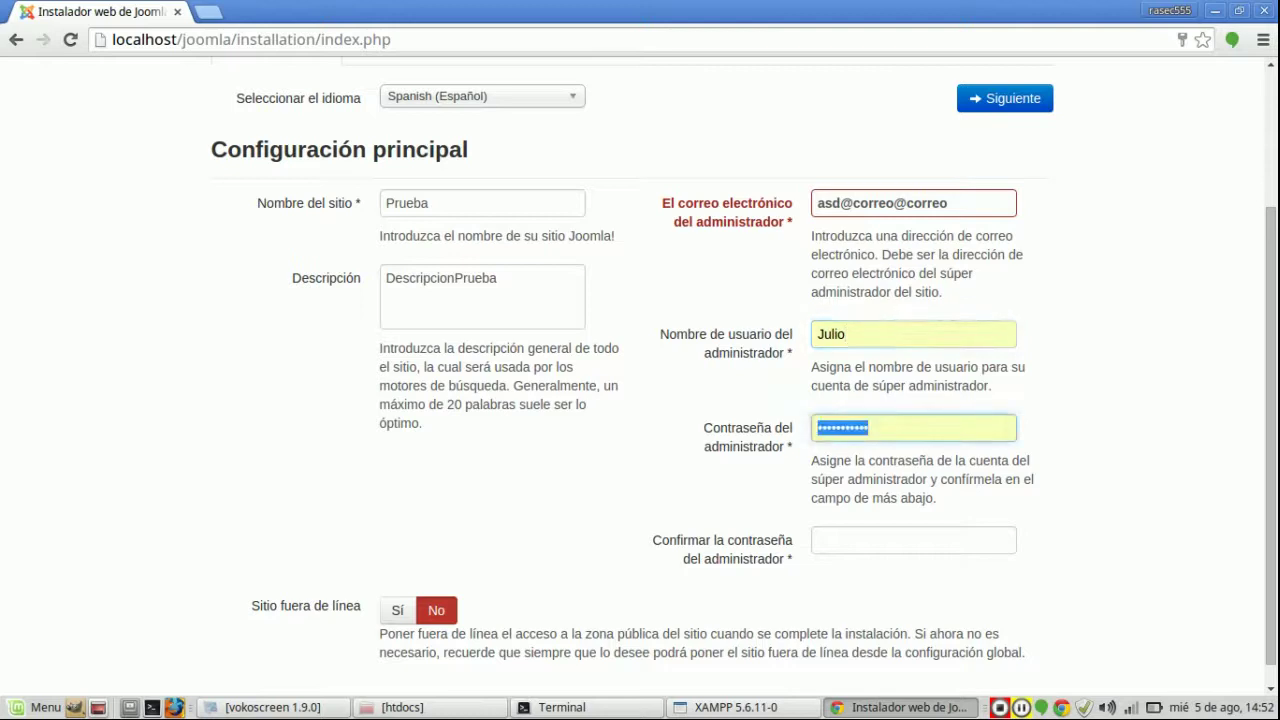
type("12345678910")
left_click(913, 540)
type("12345")
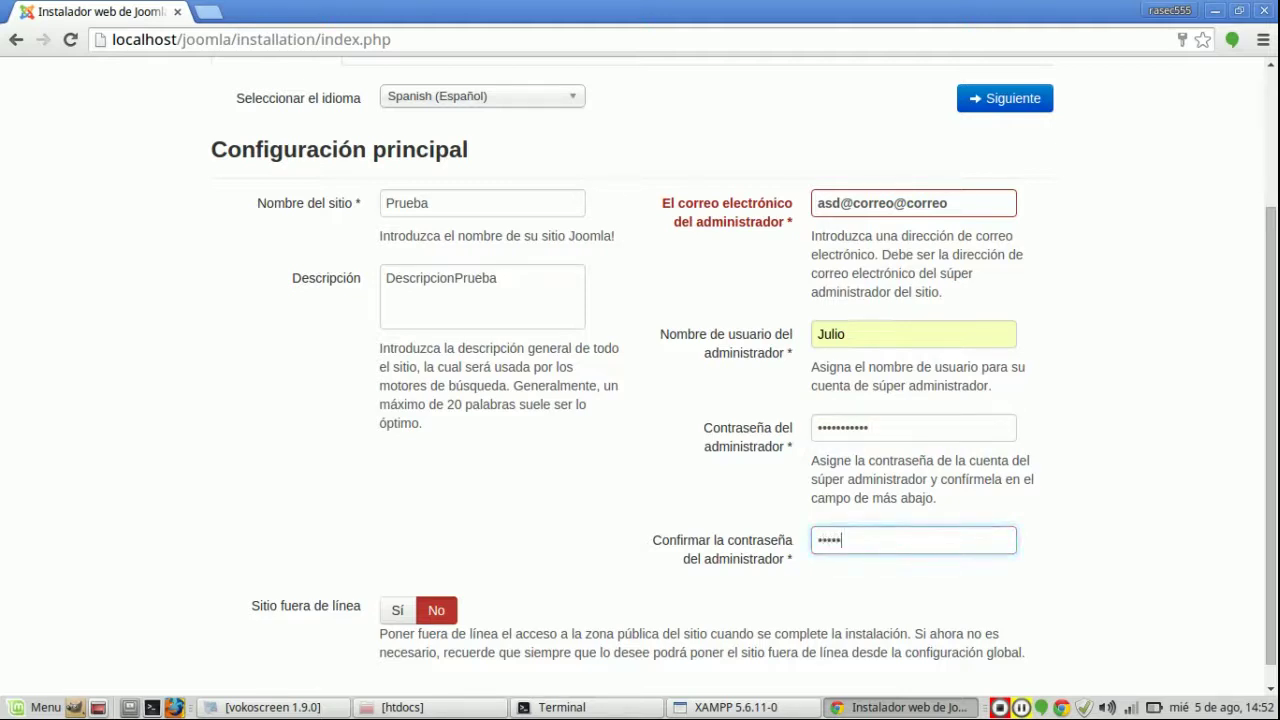
type("678910")
Step: Correct the administrator e-mail so it ends in .com
scroll(744, 371, "down", 1)
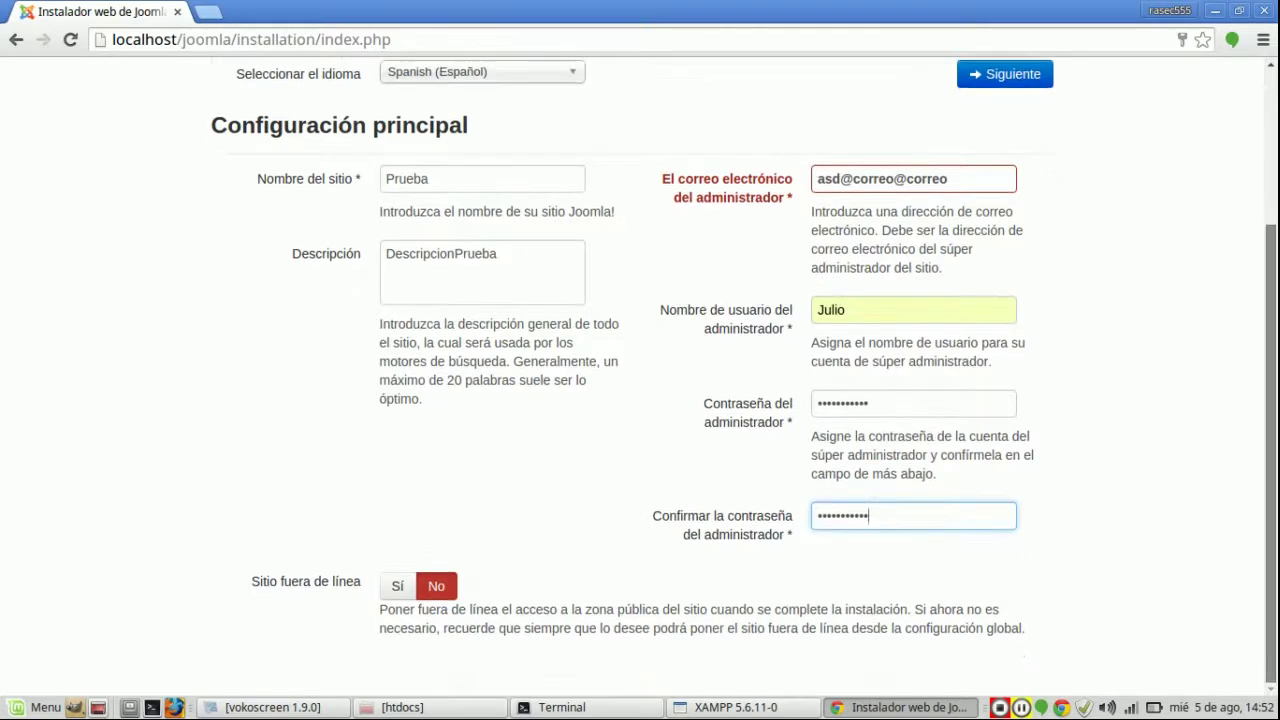
scroll(640, 376, "up", 3)
scroll(640, 376, "down", 3)
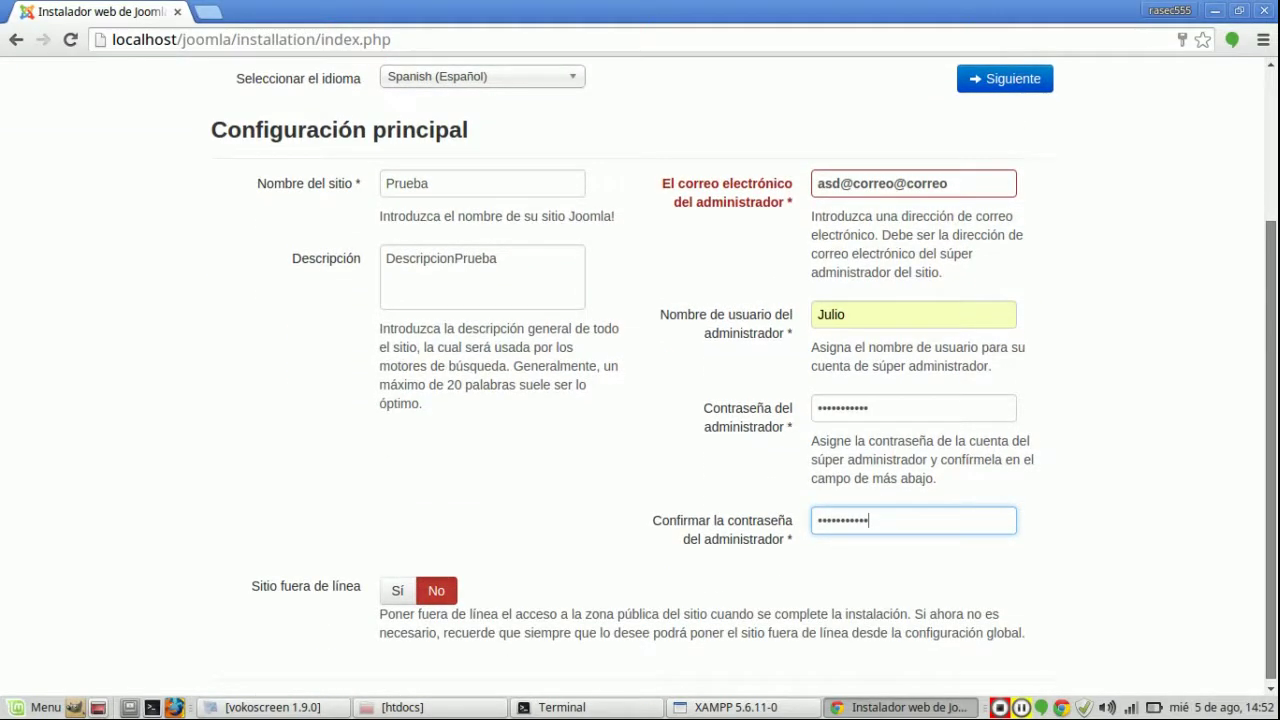
left_click(948, 183)
key("BackSpace")
key("BackSpace")
key("BackSpace")
key("BackSpace")
key("BackSpace")
key("BackSpace")
key("BackSpace")
type(".com")
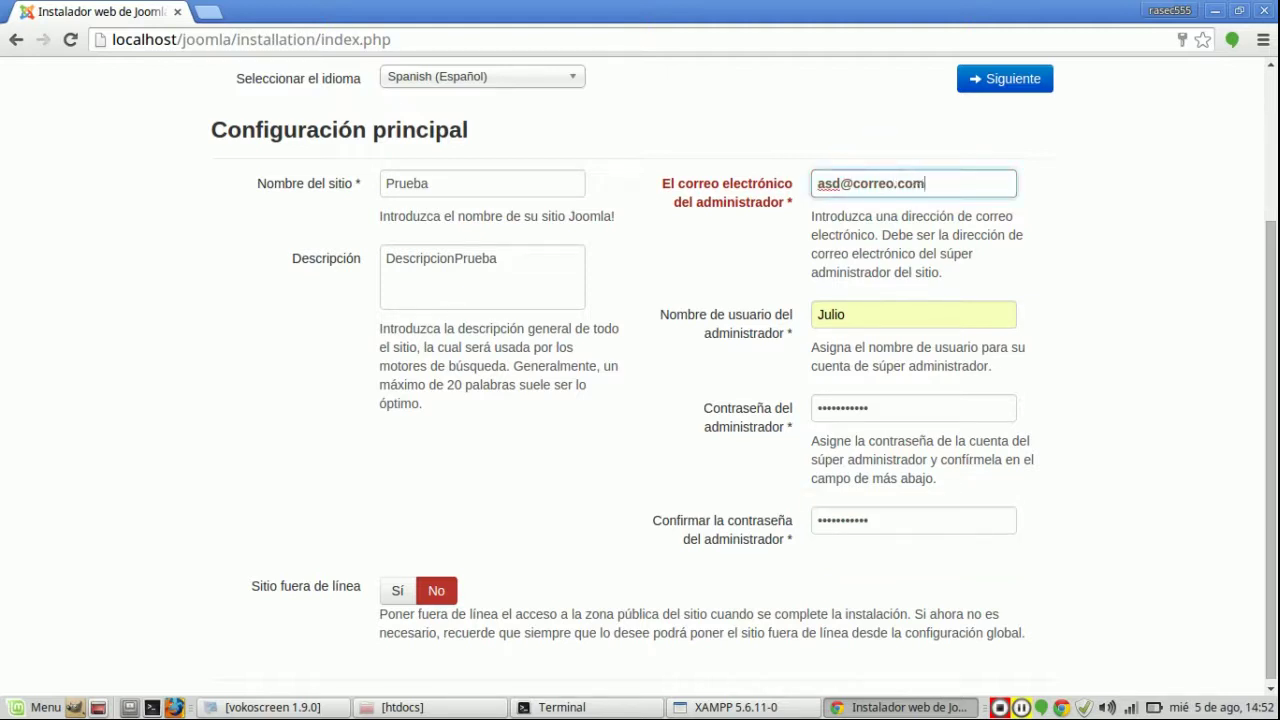
Step: Keep Spanish as the installer language and continue to database setup
scroll(640, 368, "up", 3)
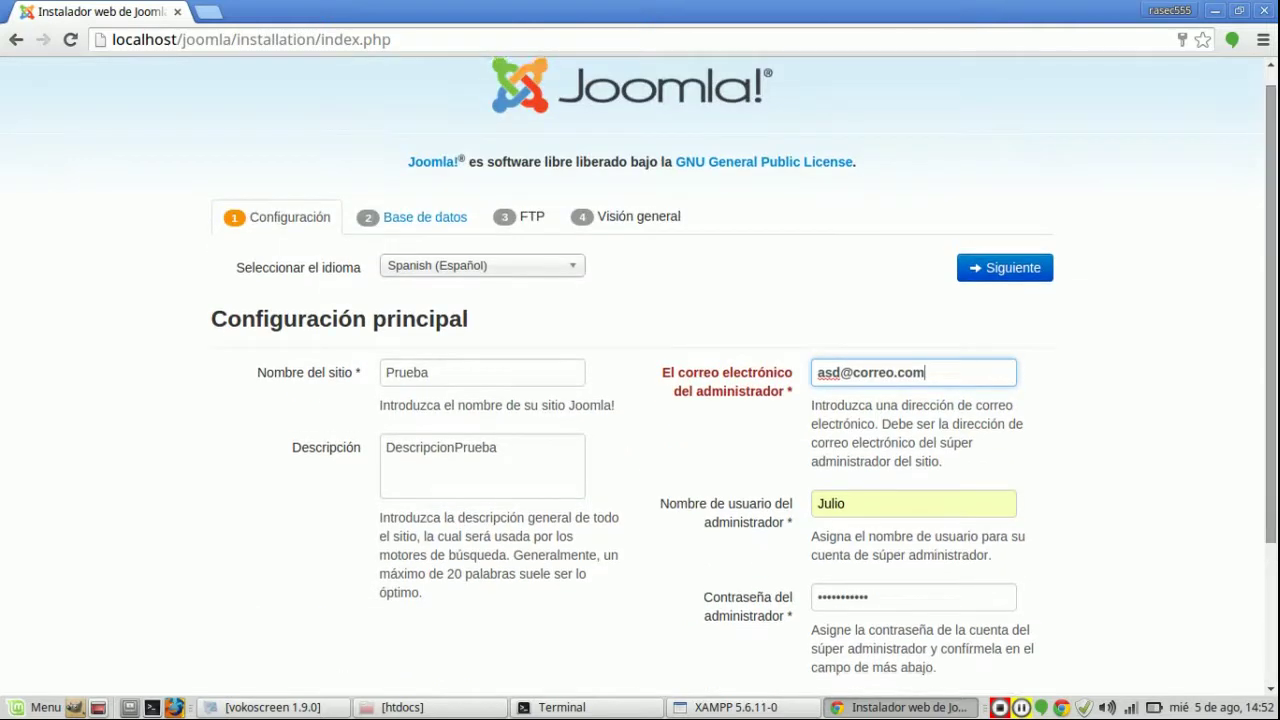
left_click(482, 265)
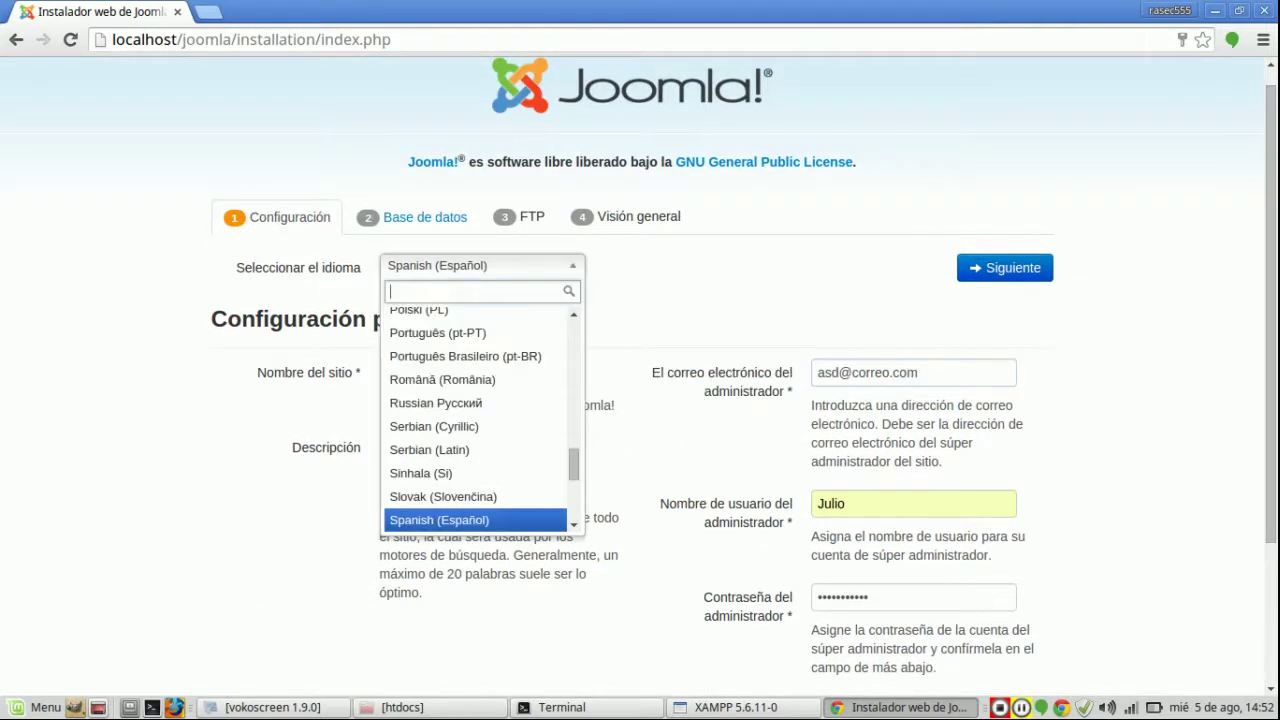
scroll(476, 418, "down", 2)
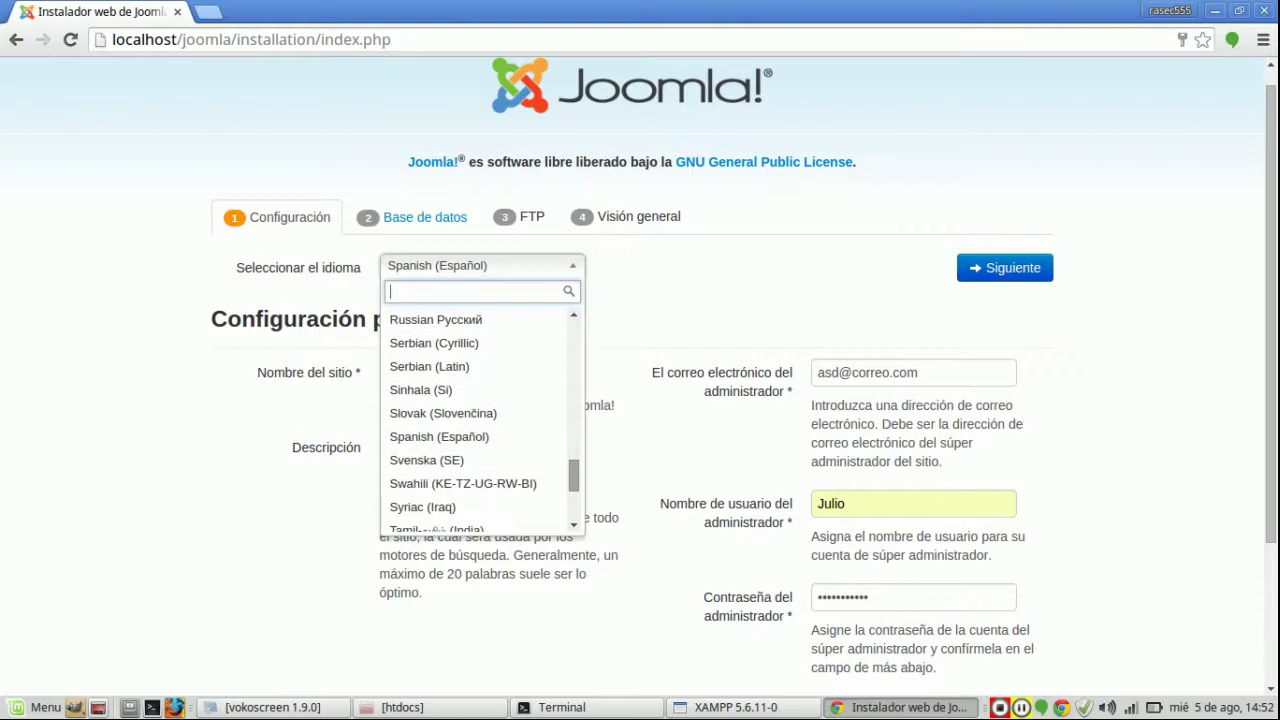
key("Escape")
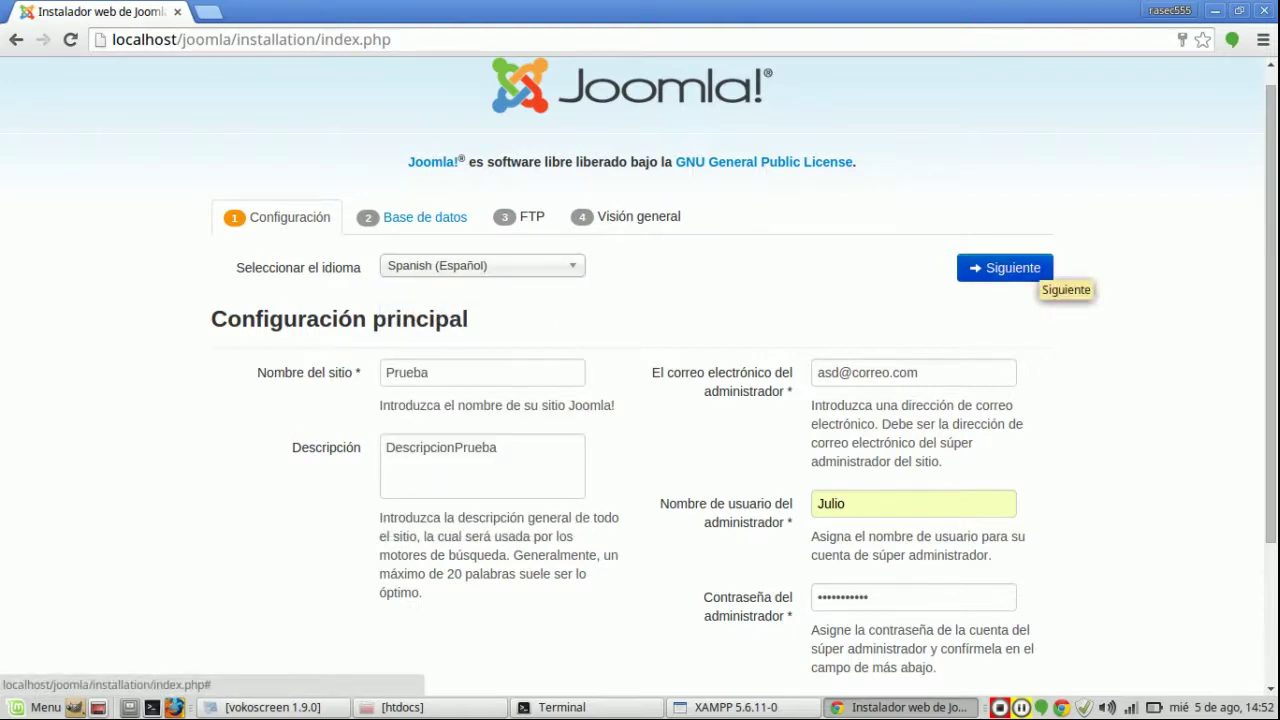
left_click(1030, 268)
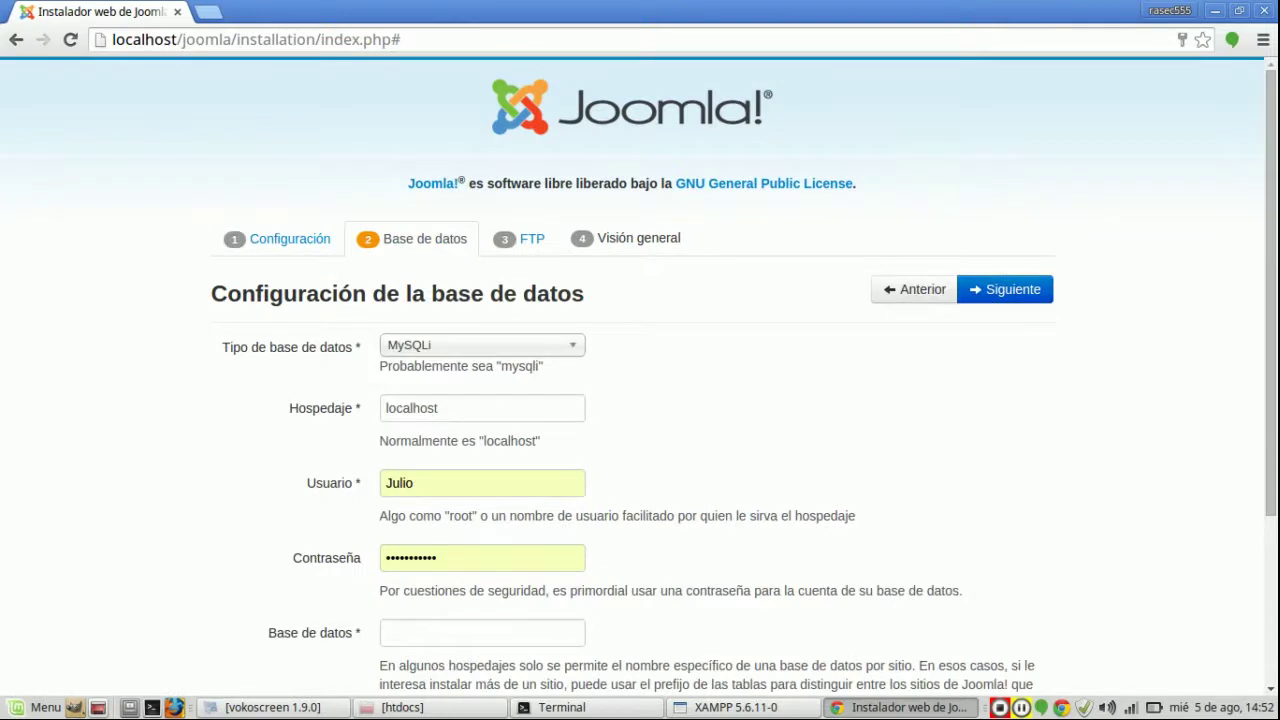
Step: Set the database type to MySQL
left_click_drag(544, 366, 379, 366)
left_click(450, 366)
left_click(480, 345)
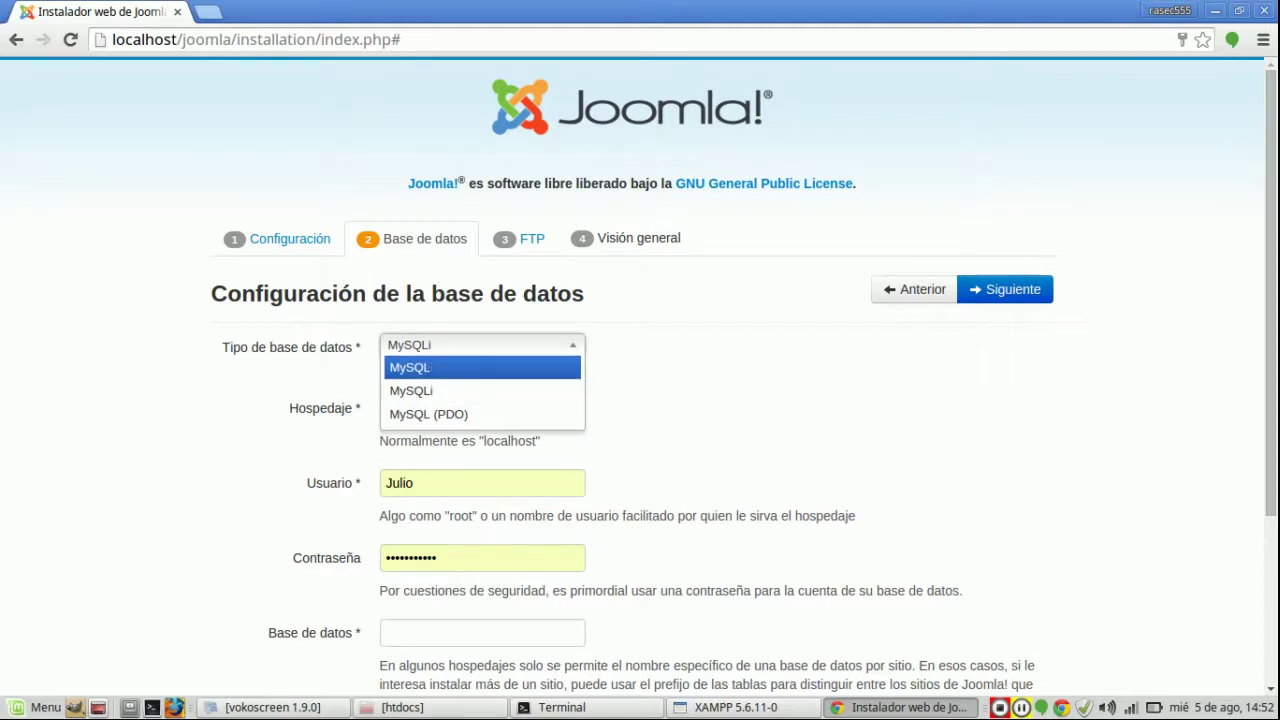
left_click(450, 367)
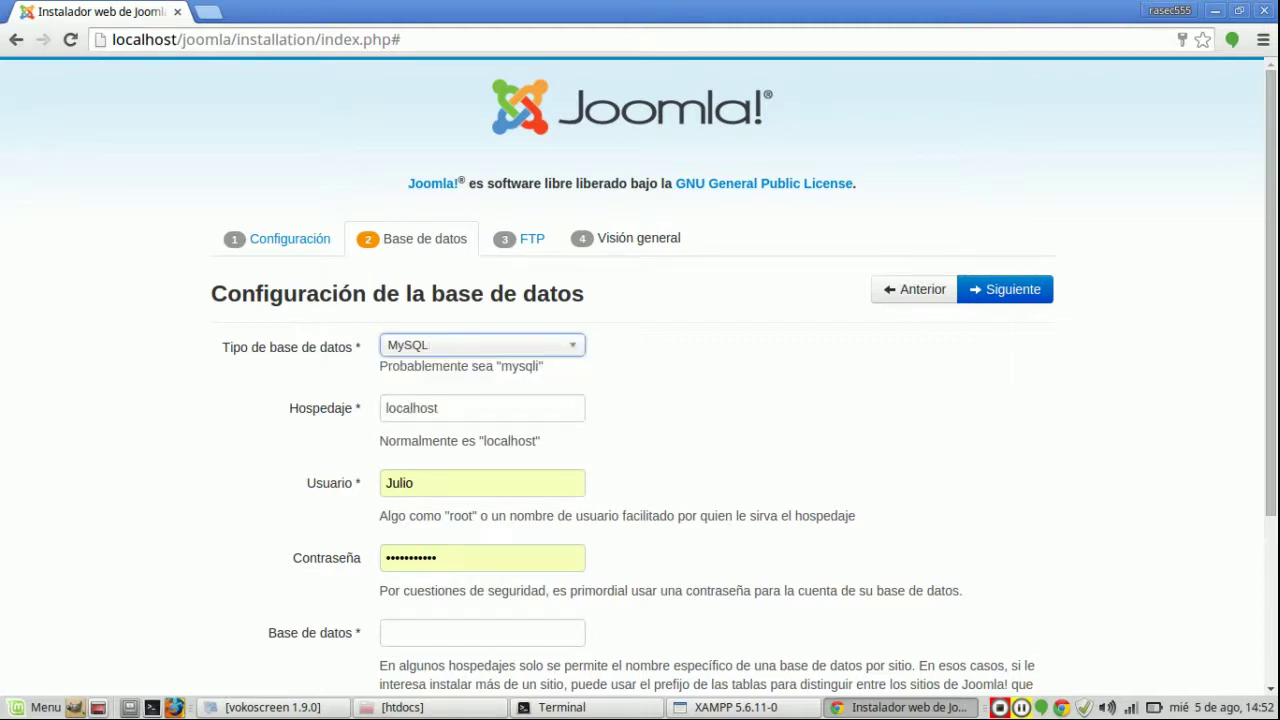
Step: Set database user root and database name joomla, then continue to FTP setup
double_click(399, 483)
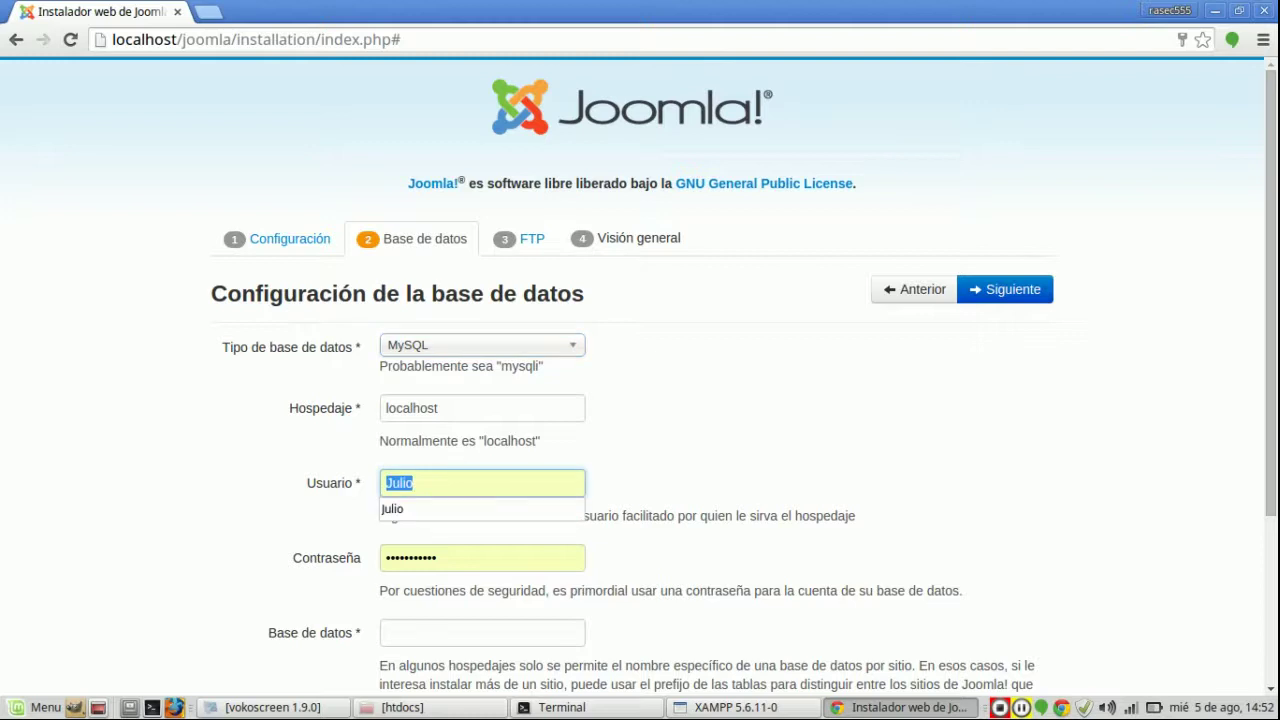
type("root")
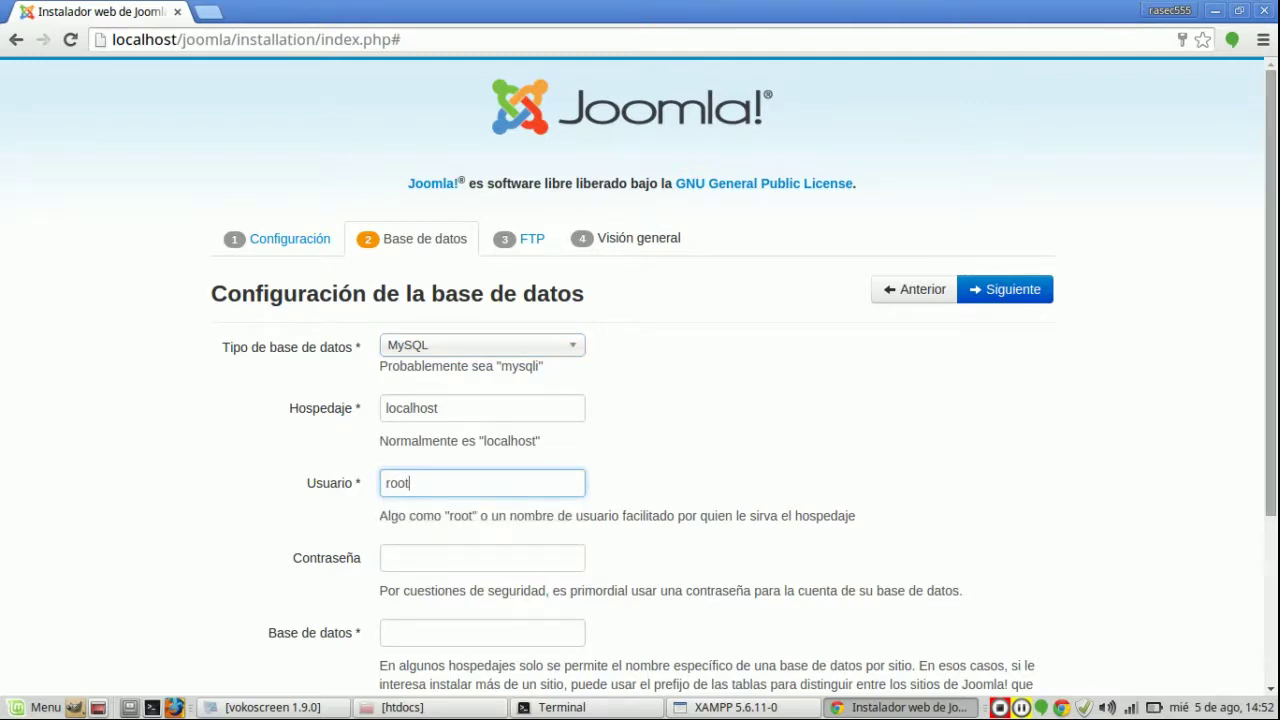
scroll(640, 380, "down", 5)
left_click(482, 394)
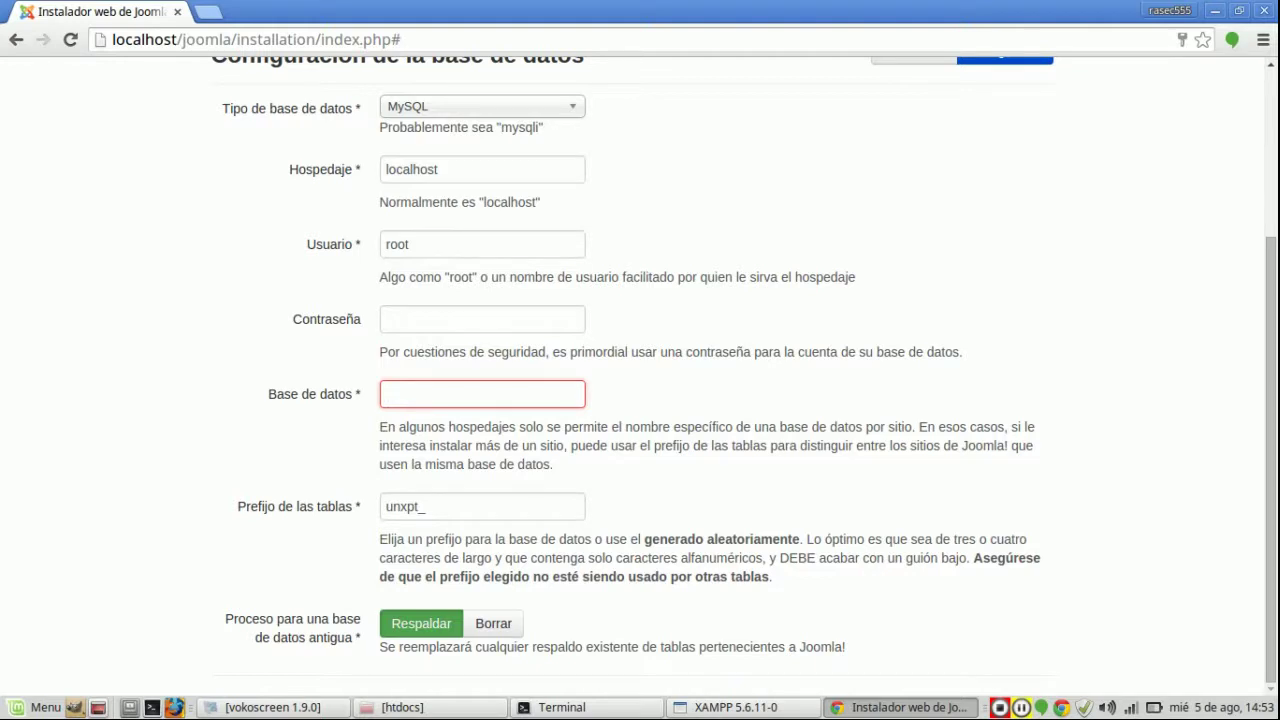
type("joomla")
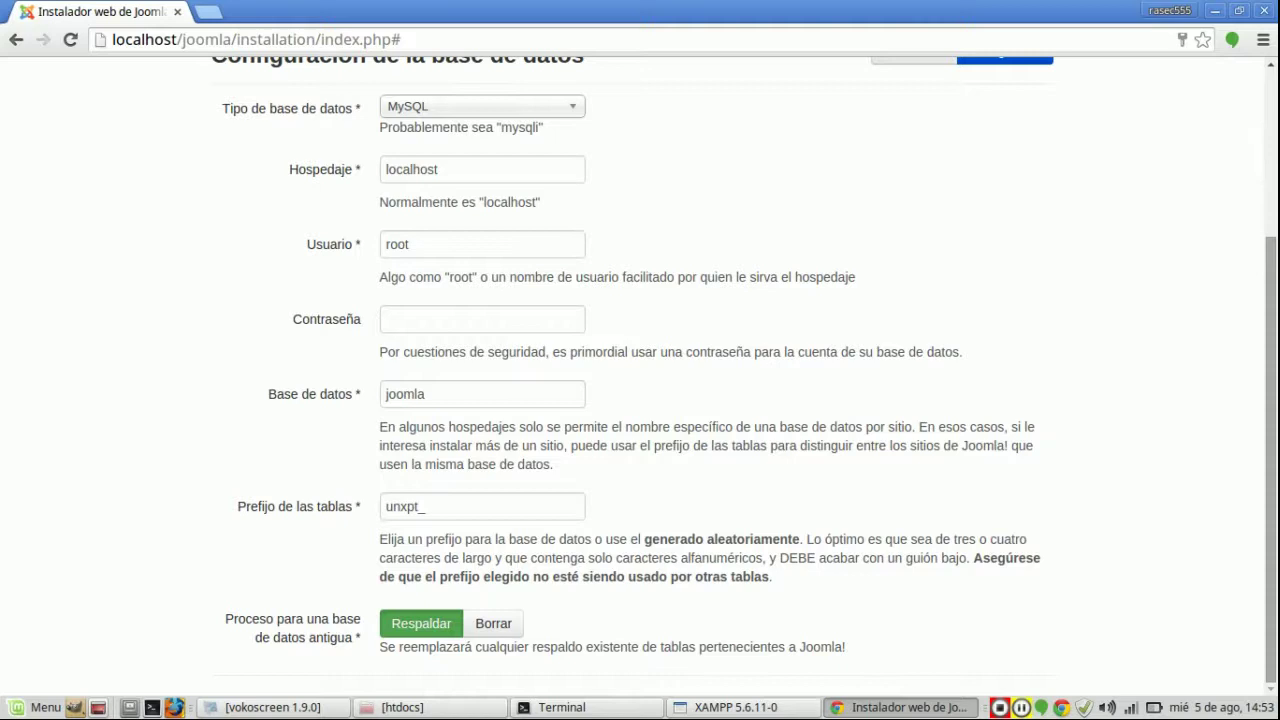
scroll(744, 376, "up", 3)
left_click(1005, 226)
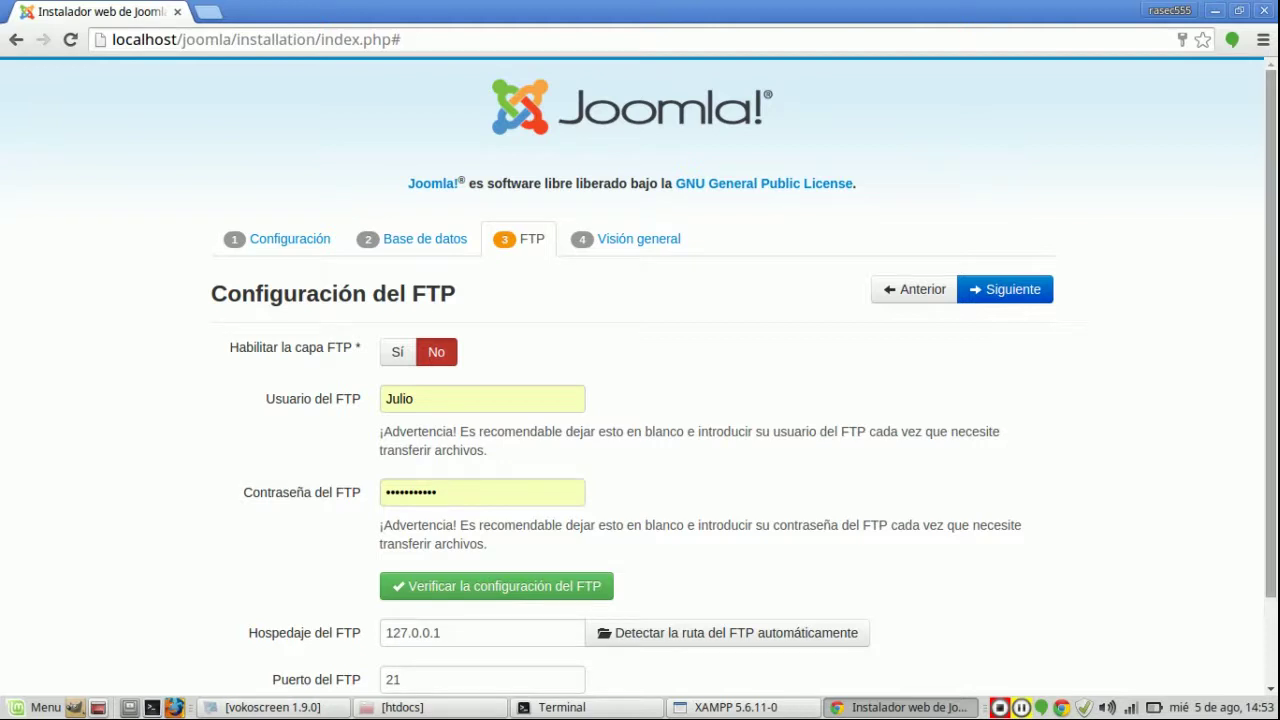
Step: Leave the FTP layer set to No and advance to the Visión general overview
scroll(640, 377, "down", 2)
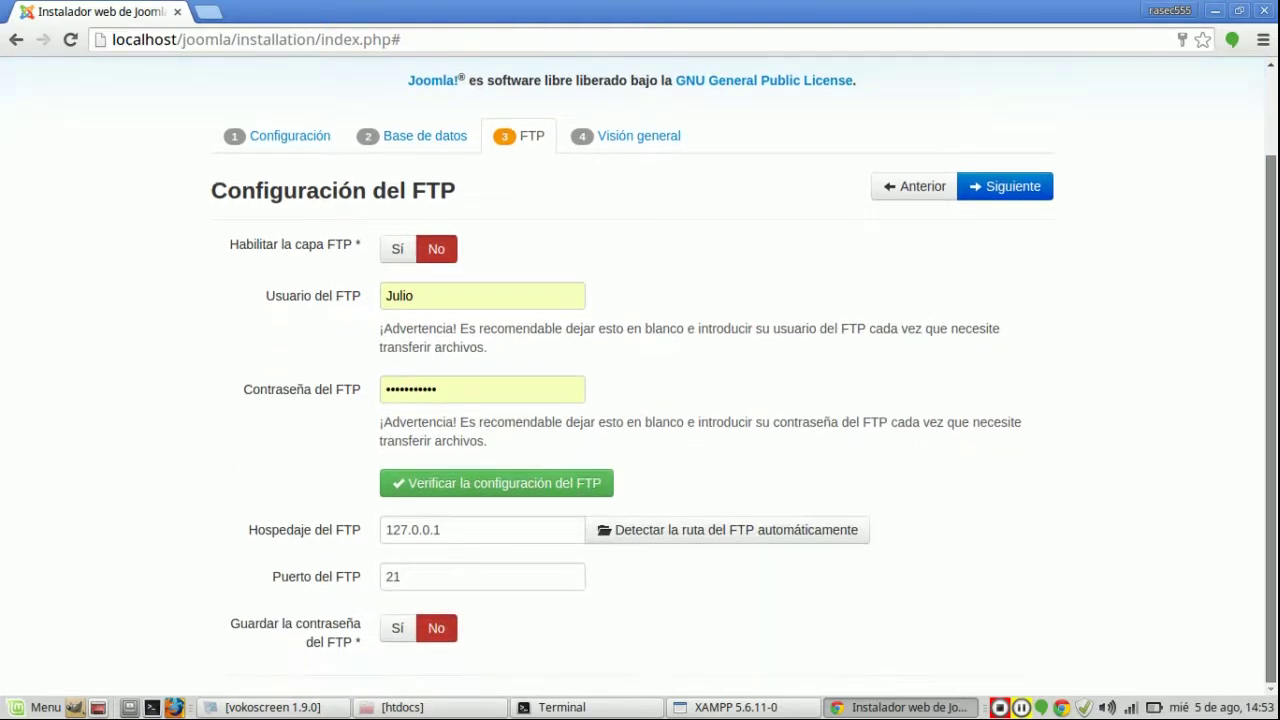
scroll(640, 373, "up", 1)
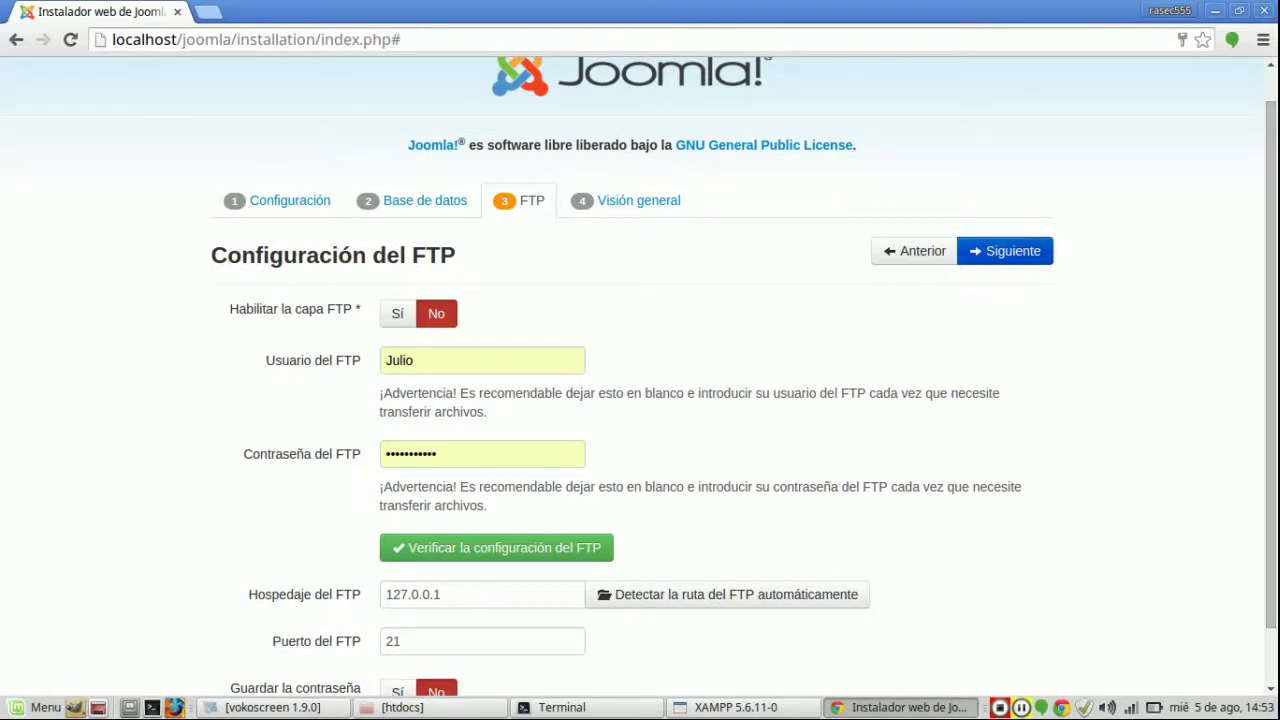
left_click(1005, 251)
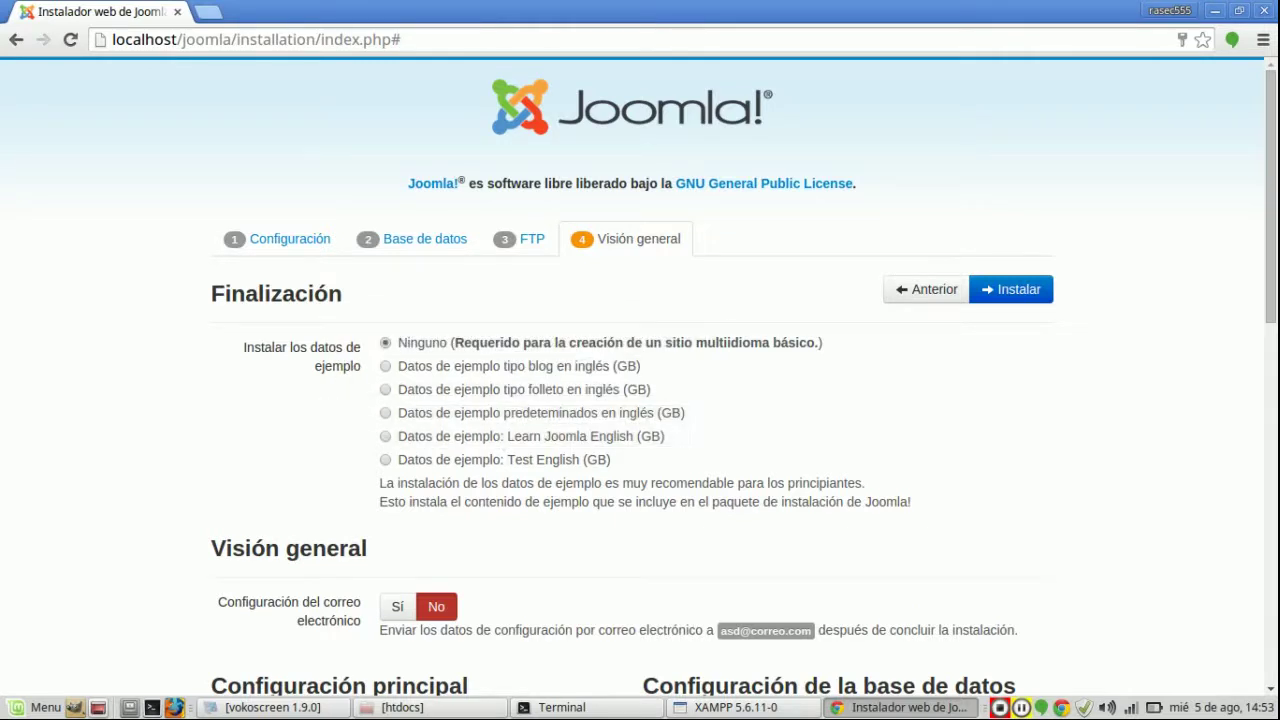
Step: Select the English (GB) blog sample data and scroll through the installation summary
left_click(385, 366)
scroll(640, 376, "down", 3)
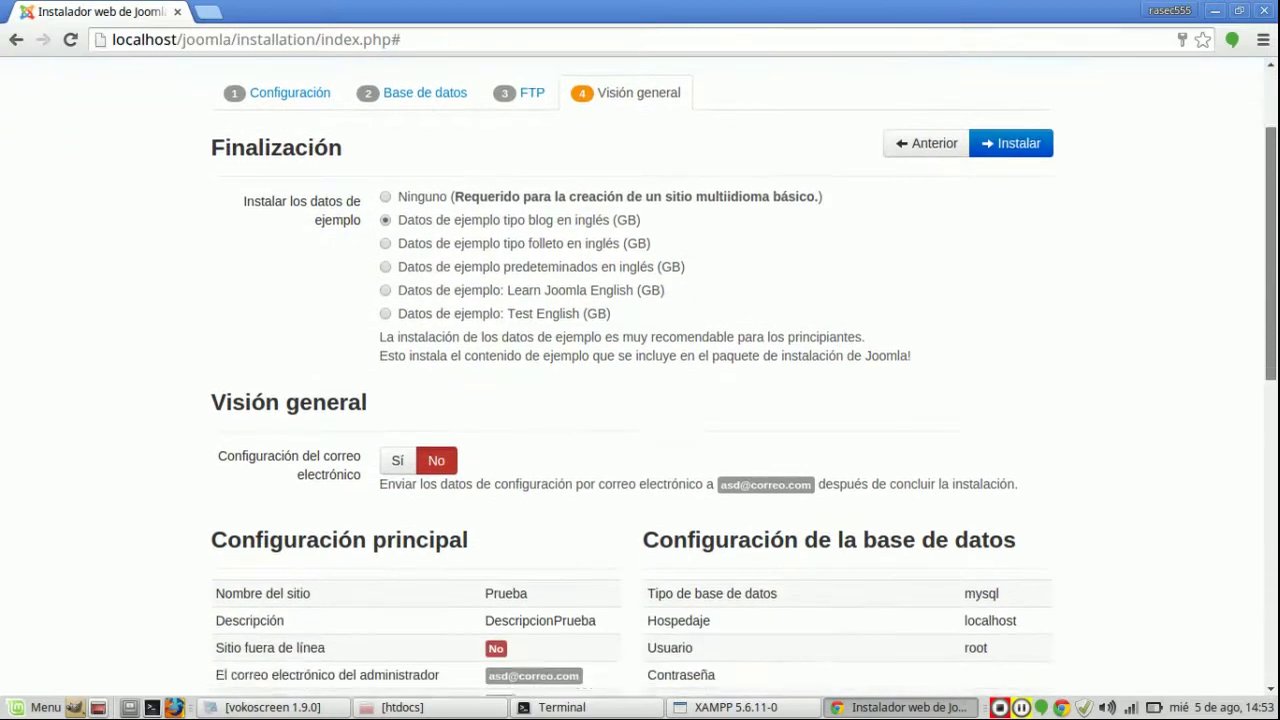
scroll(640, 376, "down", 3)
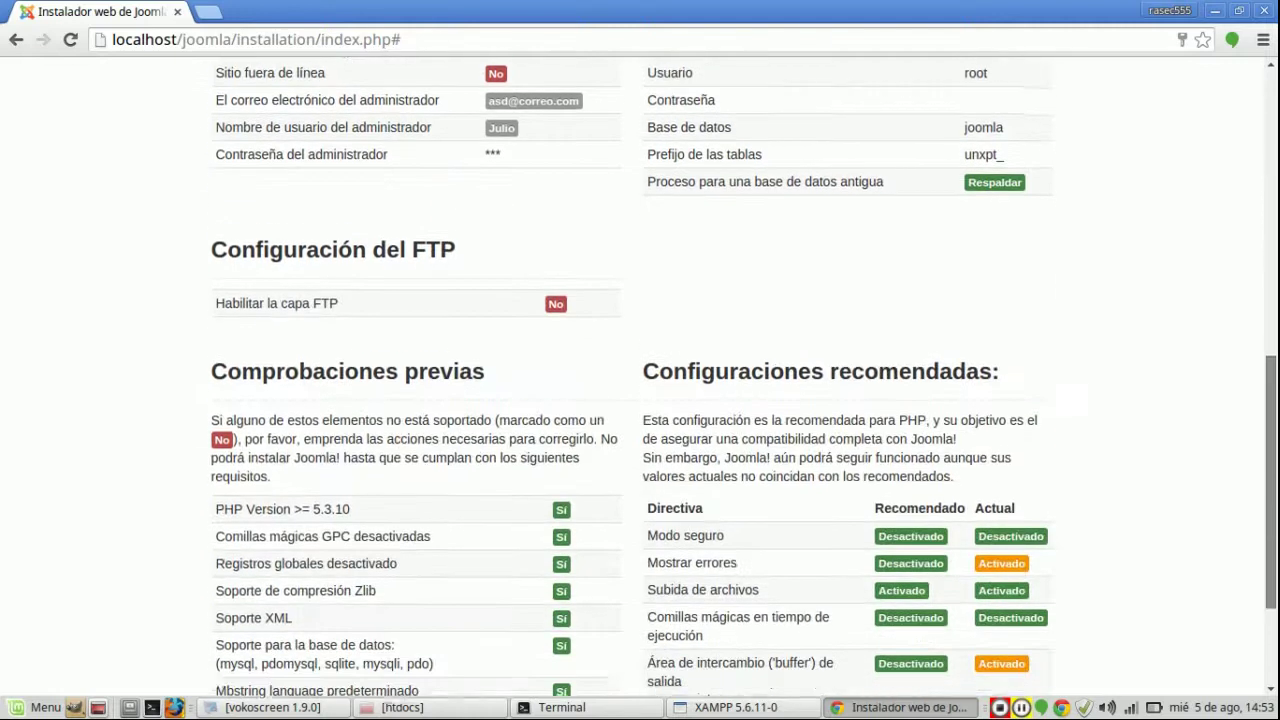
scroll(640, 376, "up", 1)
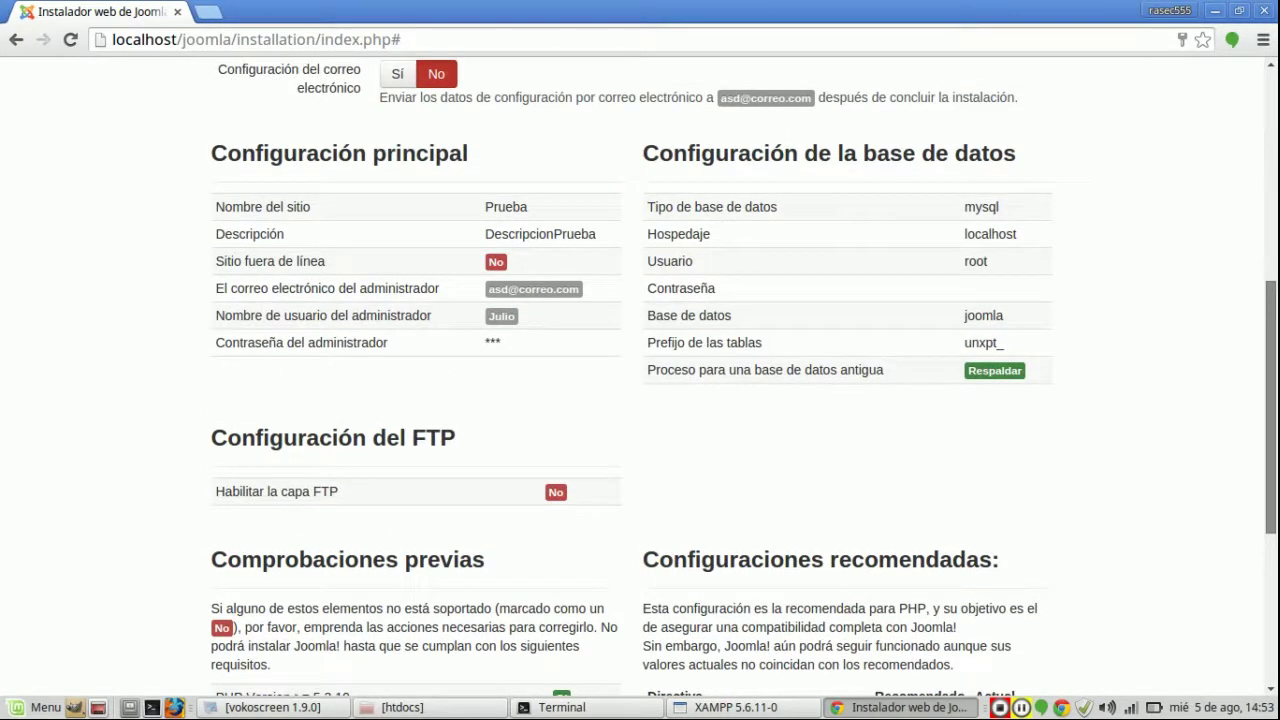
scroll(640, 376, "down", 4)
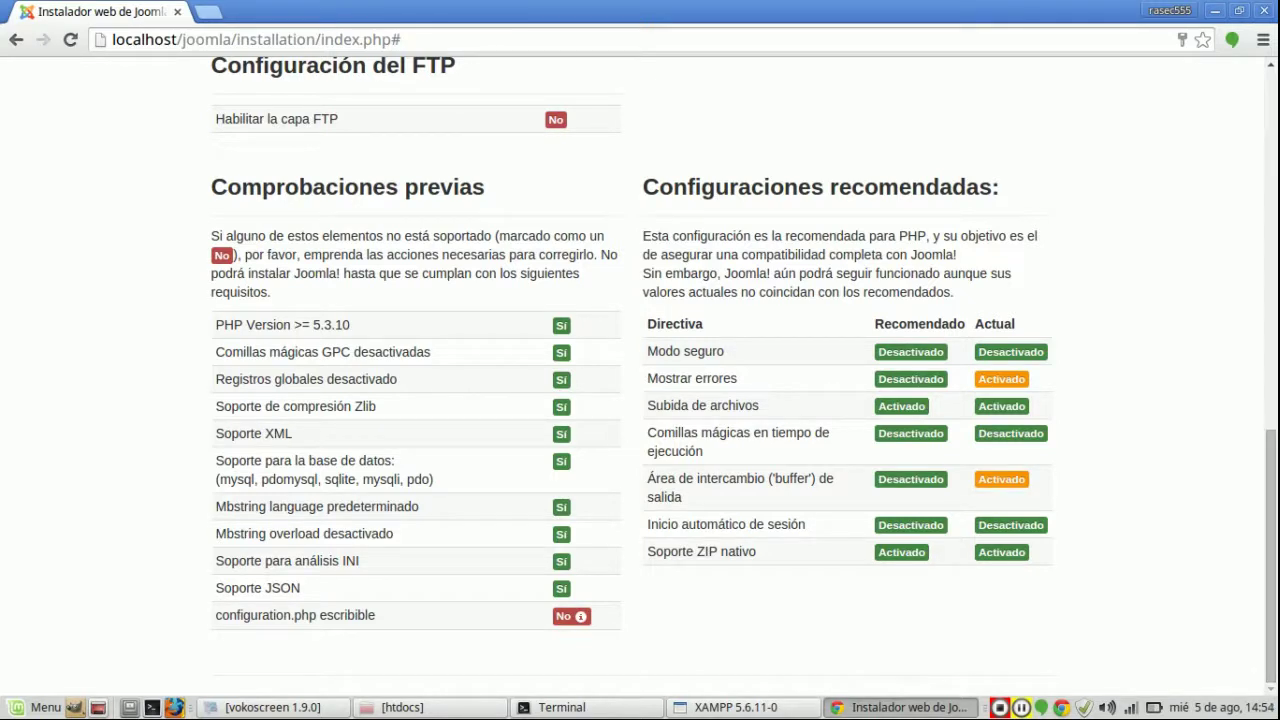
Step: Note the configuration.php not-writable warning and switch back to the Terminal
left_click_drag(276, 615, 545, 618)
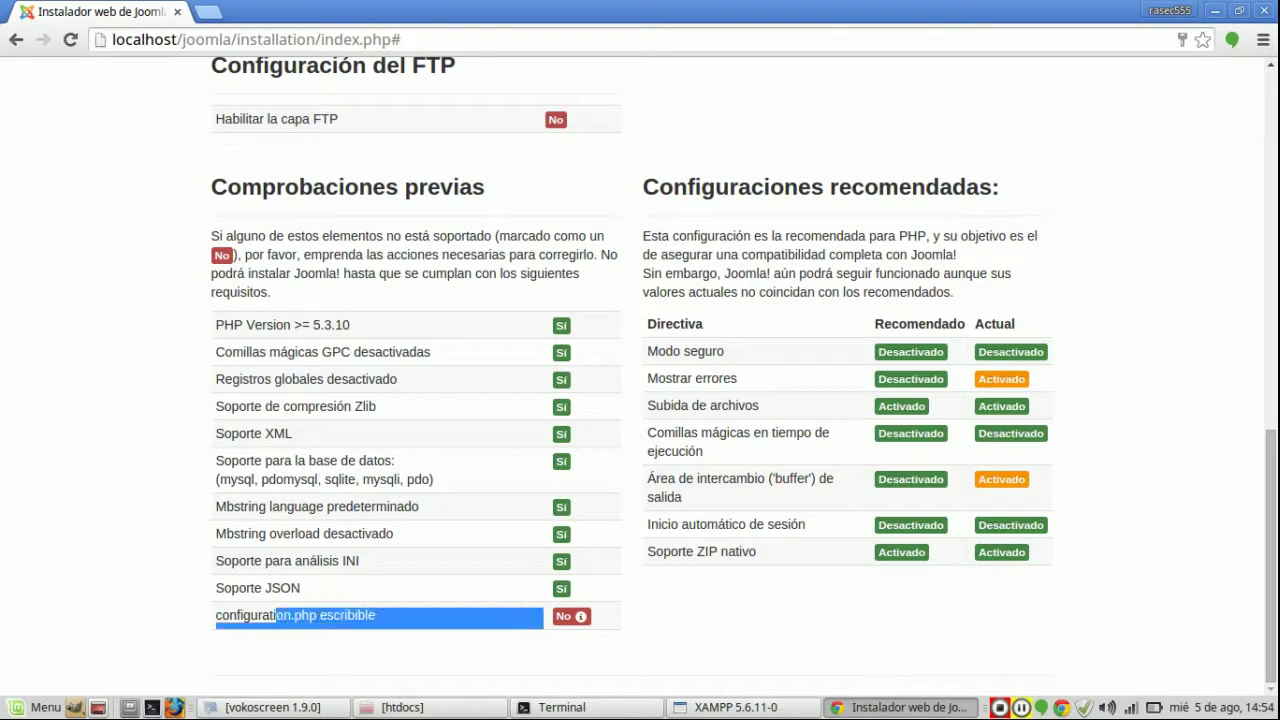
left_click(580, 616)
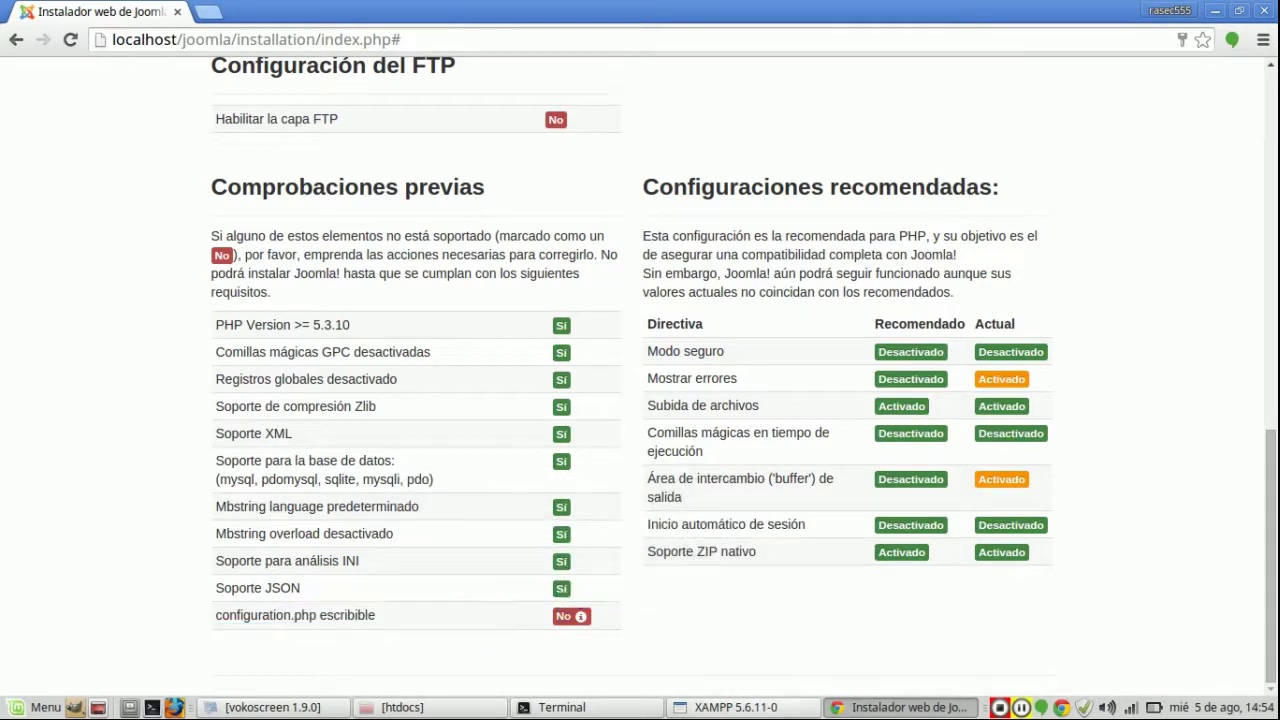
left_click(560, 707)
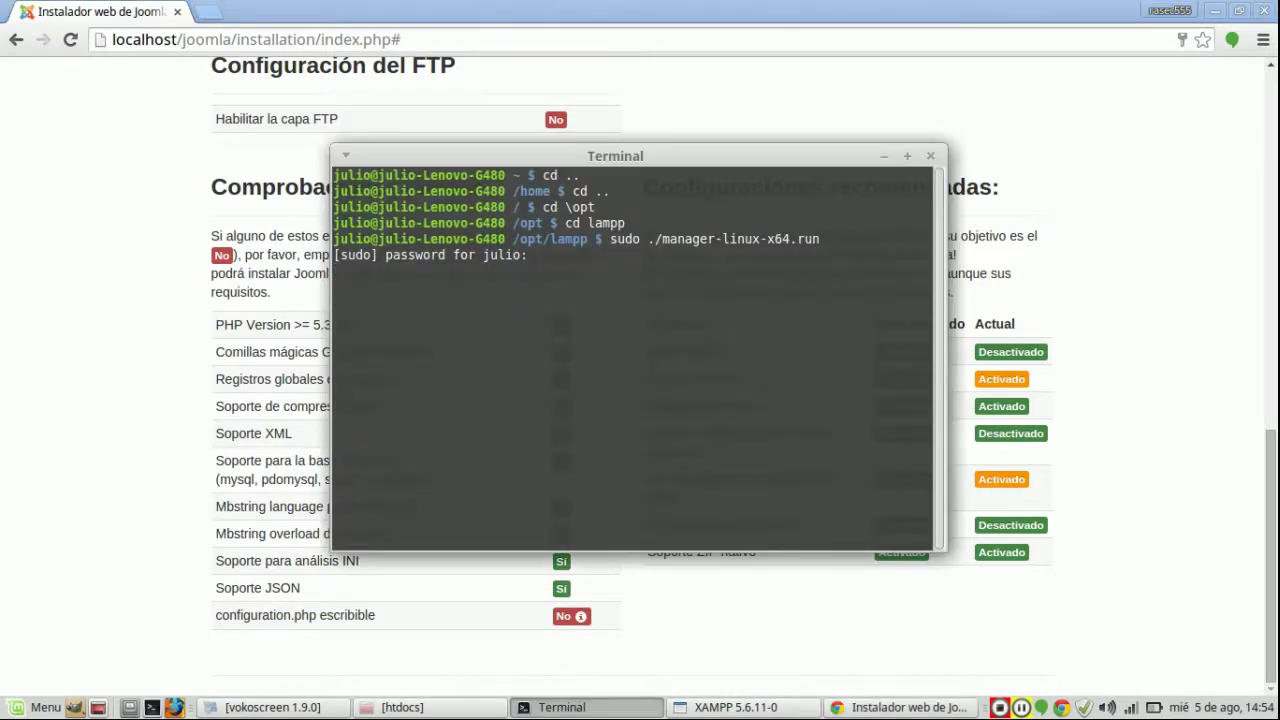
Step: Open a new Terminal and try to change into the /opt directory
key("Return")
left_click(151, 707)
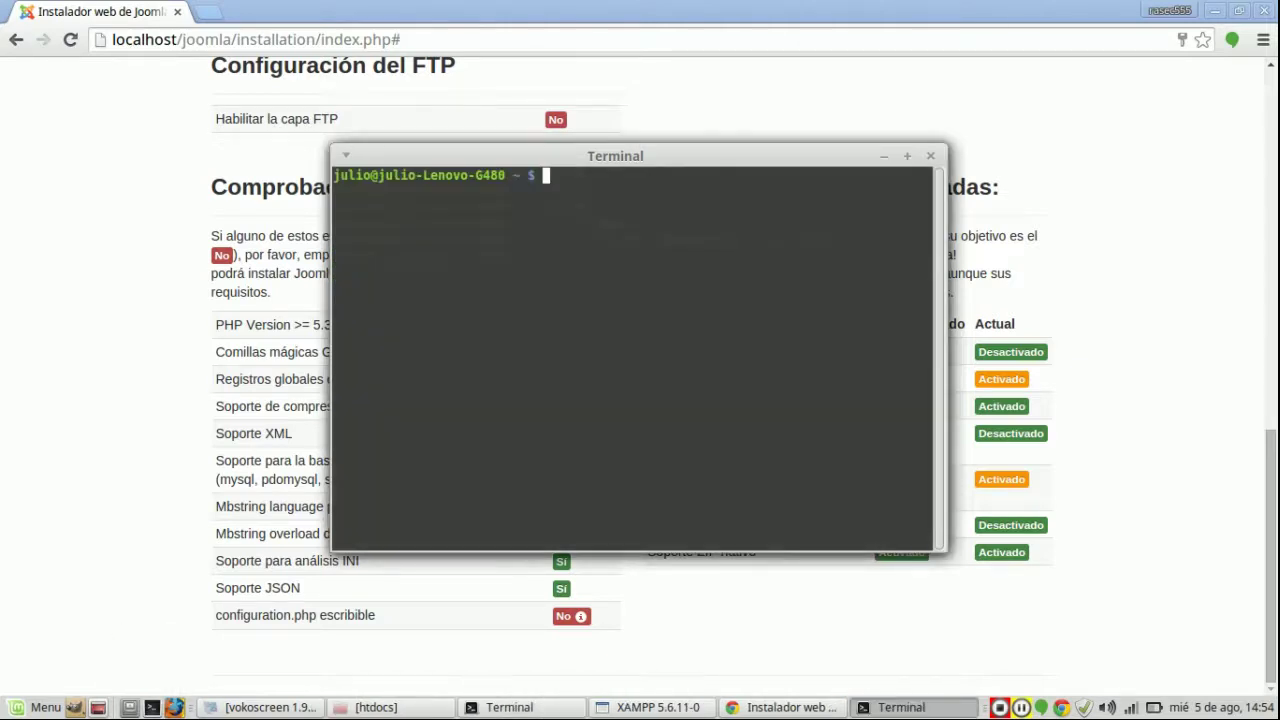
type("sudo .\\manager-linux-x64.run")
key("BackSpace")
key("BackSpace")
key("BackSpace")
key("BackSpace")
key("BackSpace")
key("BackSpace")
key("BackSpace")
key("BackSpace")
key("BackSpace")
key("BackSpace")
key("BackSpace")
key("BackSpace")
key("BackSpace")
key("BackSpace")
key("BackSpace")
key("BackSpace")
key("BackSpace")
key("BackSpace")
key("BackSpace")
key("BackSpace")
type("cd \\opt")
key("Return")
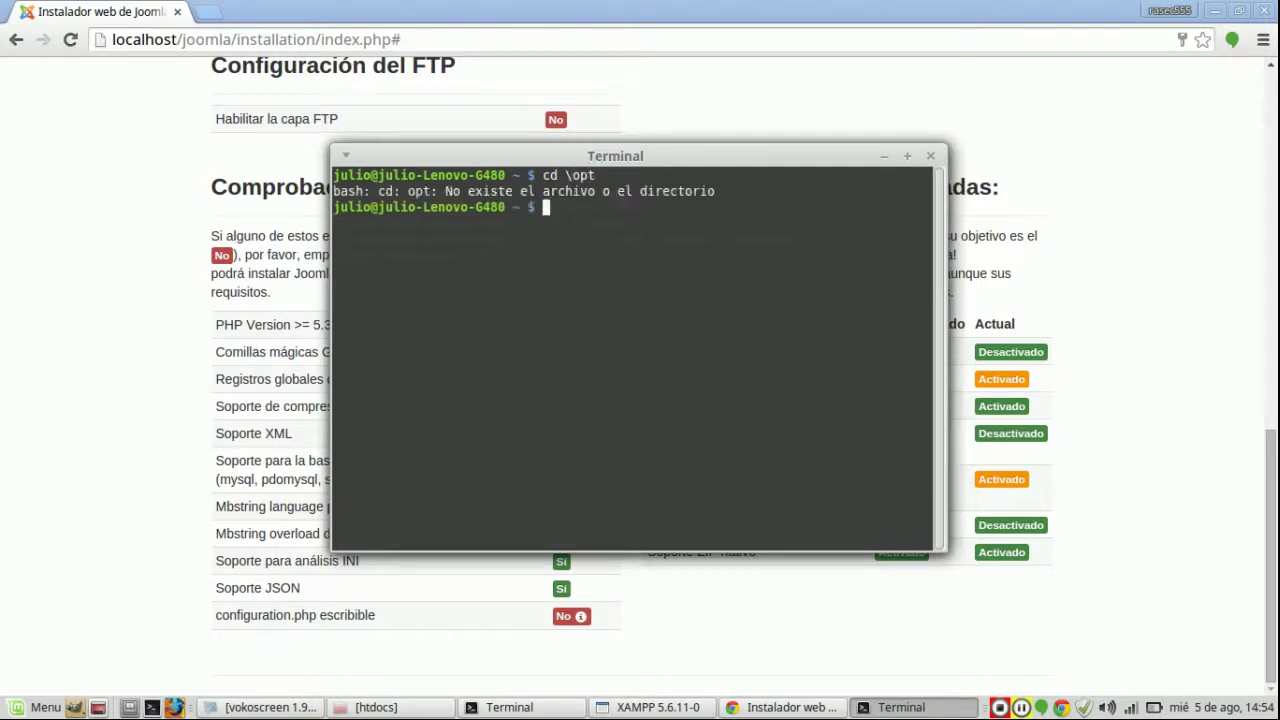
Step: Move up to the filesystem root and list its directories
type("cd..")
key("Return")
type("cd ..")
key("Return")
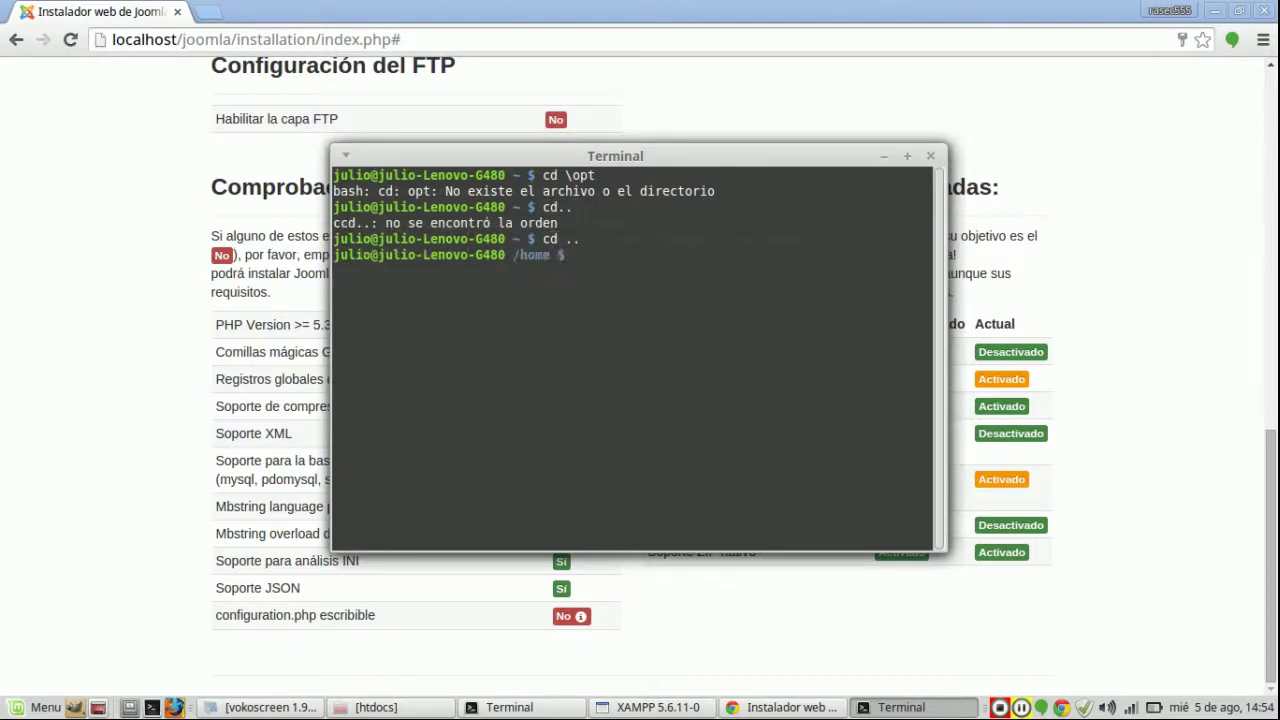
type("cd ..")
key("Return")
type("ls")
key("Return")
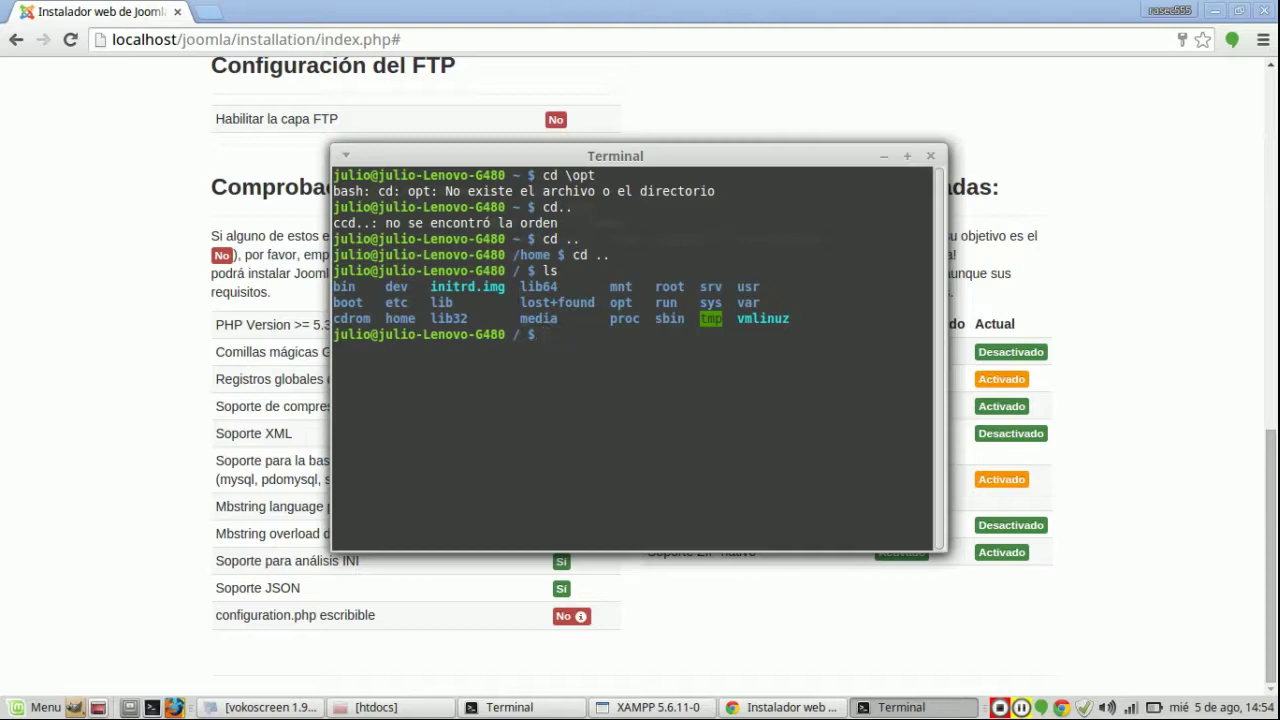
Step: Enter /opt, list its contents, and change into /opt/lampp
type("cd \\opt")
key("Return")
type("ls")
key("Return")
type("cd lamp")
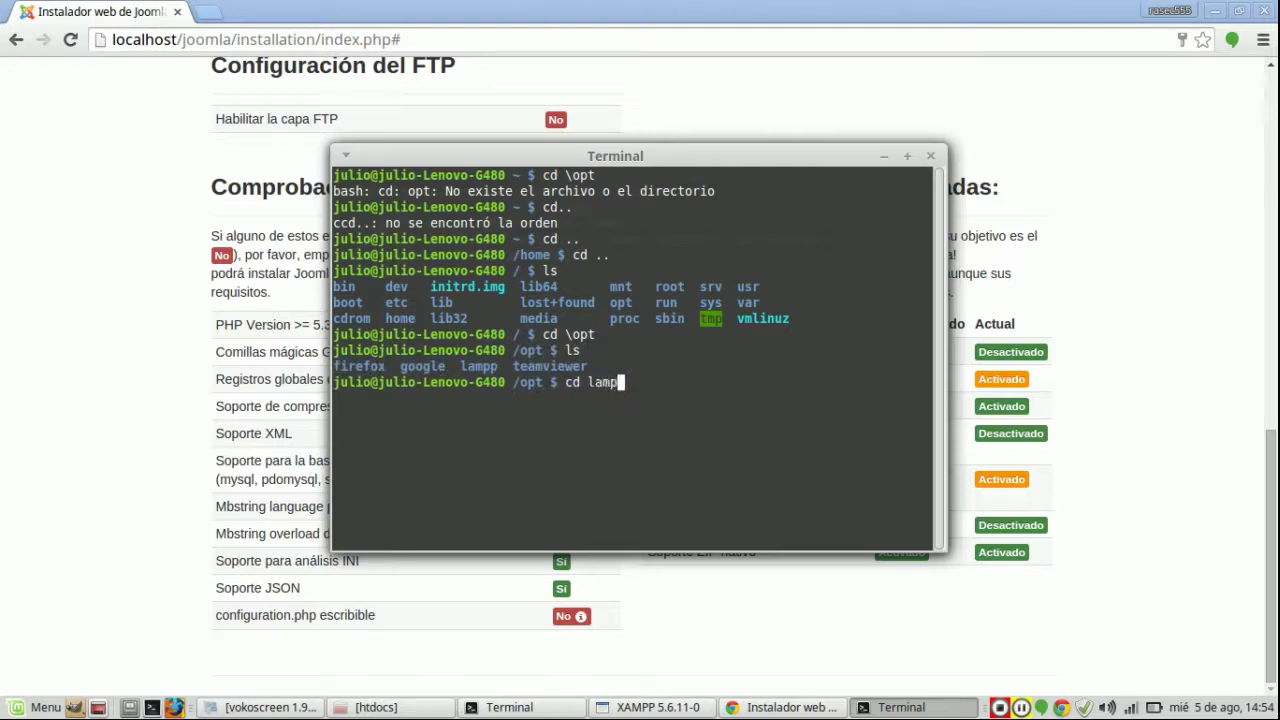
key("Return")
key("Up")
type("p")
key("Return")
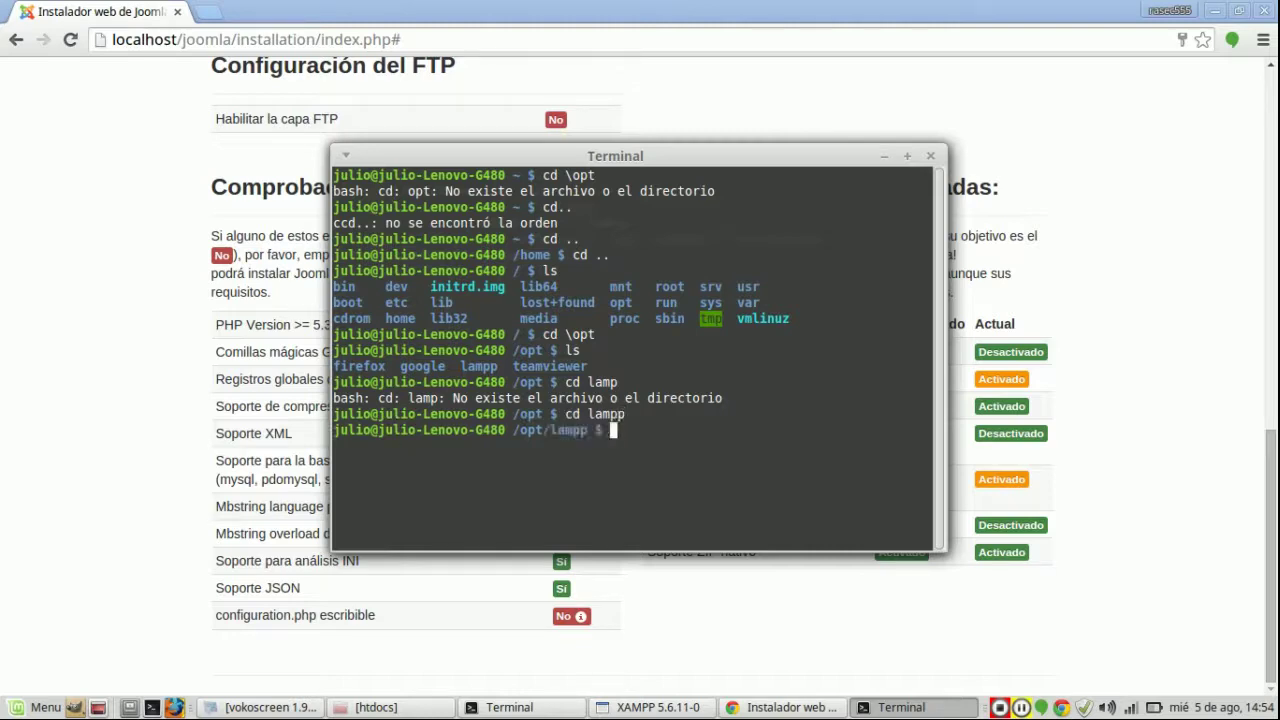
Step: Recall the earlier chmod command on htdocs from the shell history
key("Up")
key("BackSpace")
key("BackSpace")
key("BackSpace")
key("BackSpace")
key("BackSpace")
key("BackSpace")
type("..")
key("Up")
key("Up")
key("Up")
key("Up")
key("Up")
key("Up")
key("Up")
key("Up")
key("Up")
key("Up")
key("Down")
key("Down")
key("Down")
key("Down")
key("Down")
key("Down")
key("Down")
key("Down")
key("Down")
key("Up")
key("Up")
key("Down")
key("Up")
key("Down")
key("Up")
key("Up")
key("Up")
key("Up")
Step: Change the permission to 777 and run sudo chmod -R 777 /opt/lampp/htdocs with the password
key("Left")
key("Left")
key("Left")
key("Left")
key("Left")
key("Left")
key("Left")
key("Left")
key("Left")
key("Left")
key("Left")
key("Left")
key("Left")
key("Left")
key("Left")
key("Left")
key("Left")
key("Left")
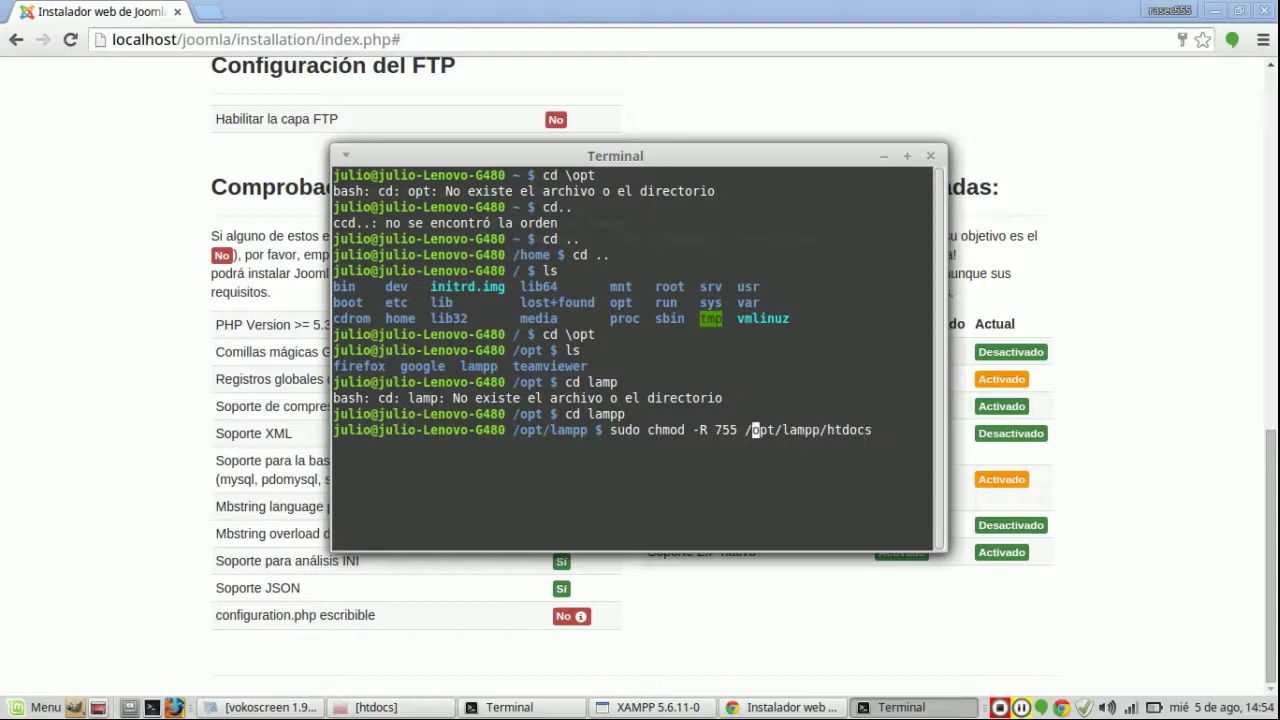
key("BackSpace")
key("BackSpace")
key("BackSpace")
type("777")
key("Return")
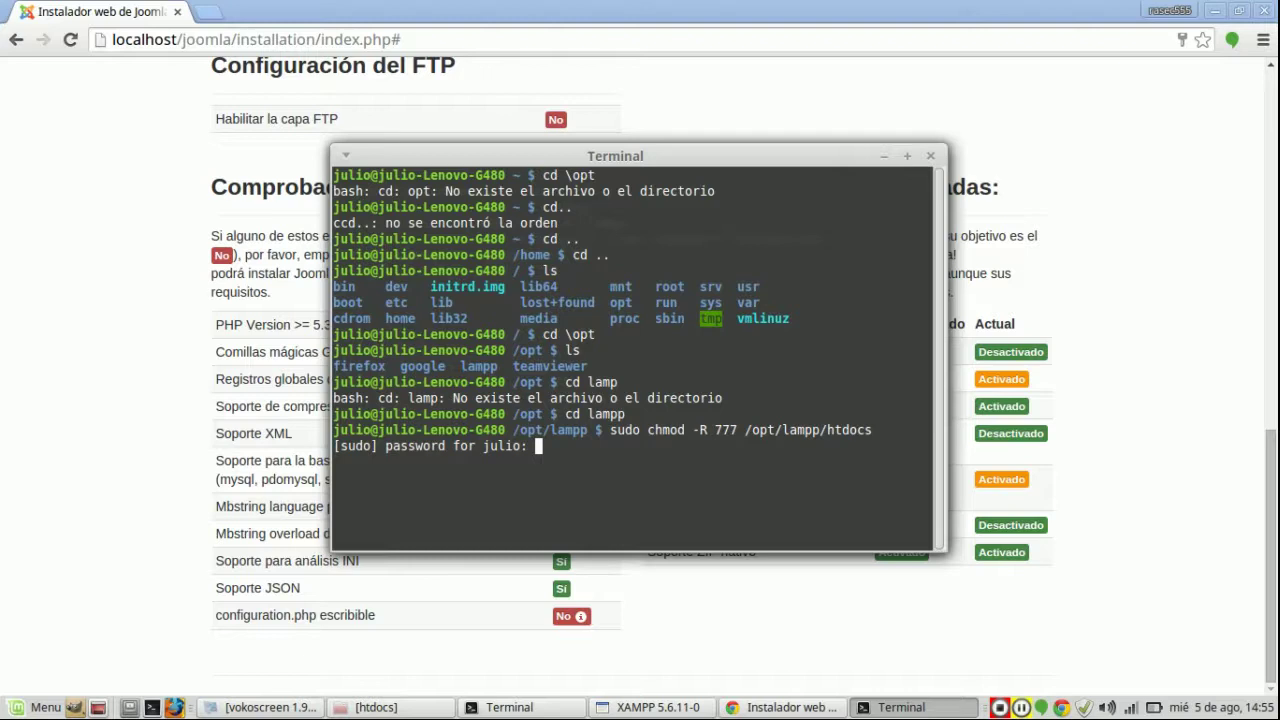
key("Return")
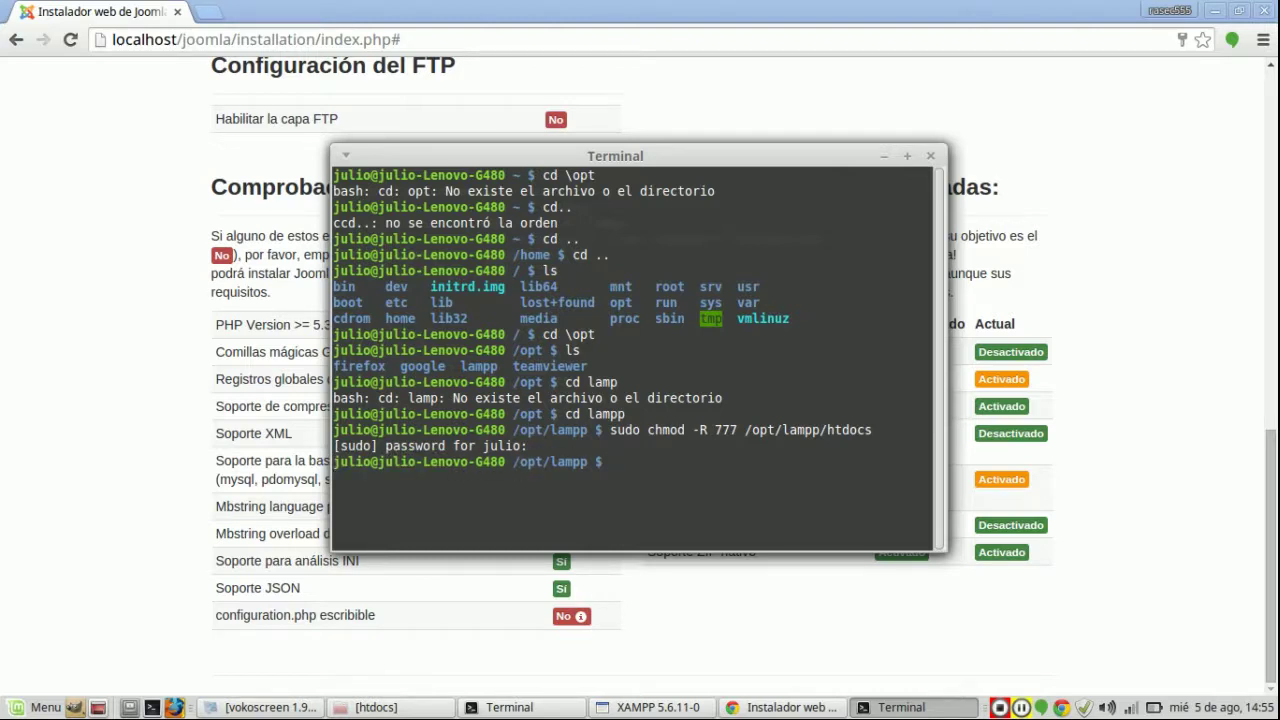
key("alt+Tab")
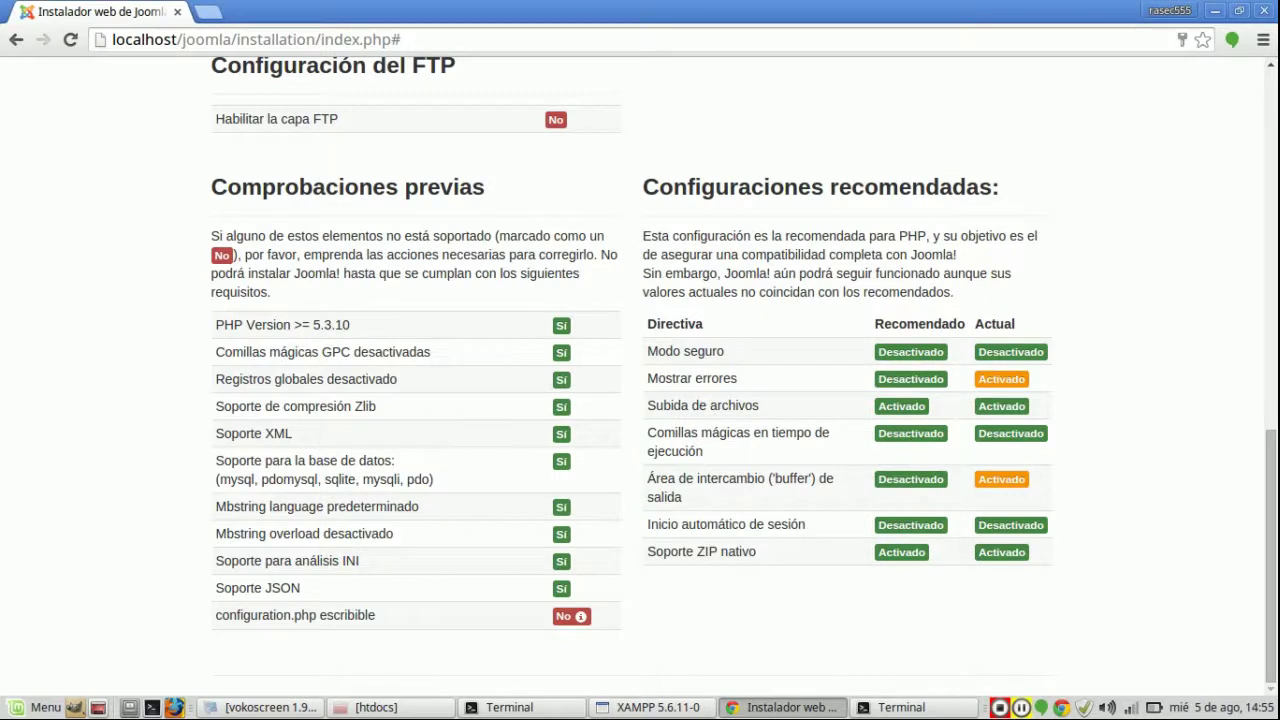
Step: Start the Joomla installation and, once it completes, delete the installation folder
scroll(640, 370, "up", 10)
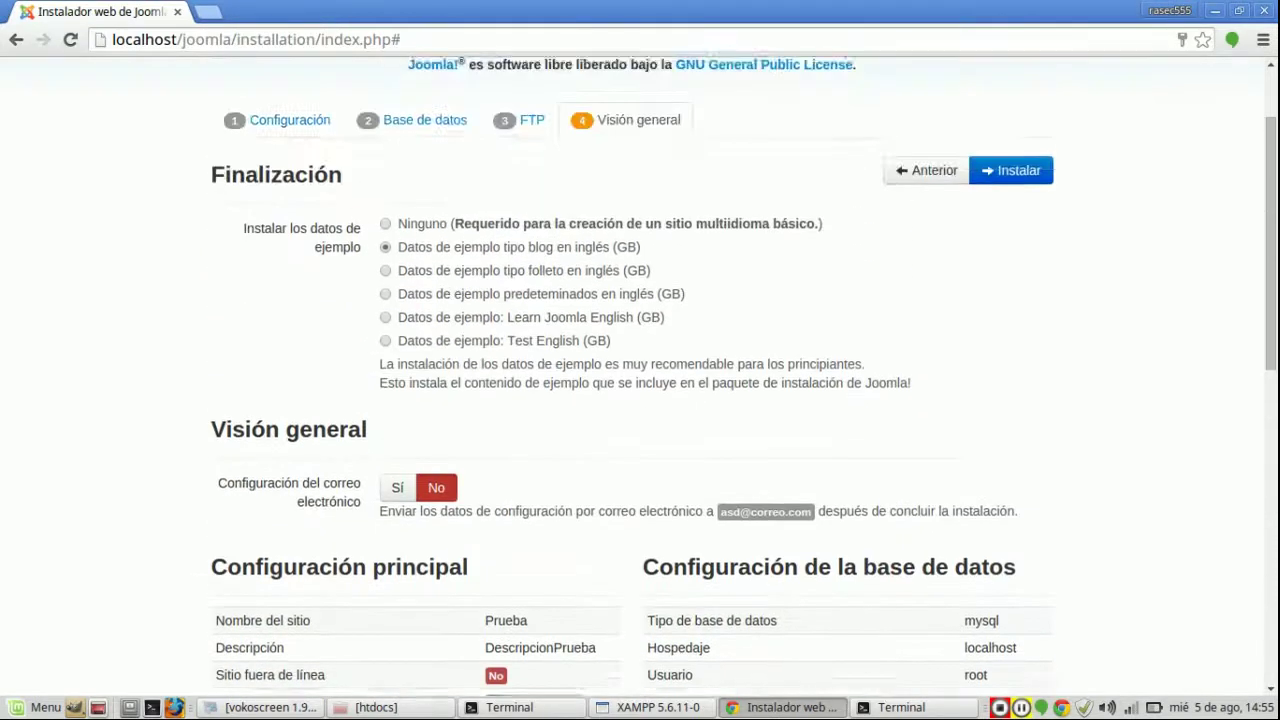
scroll(640, 370, "up", 2)
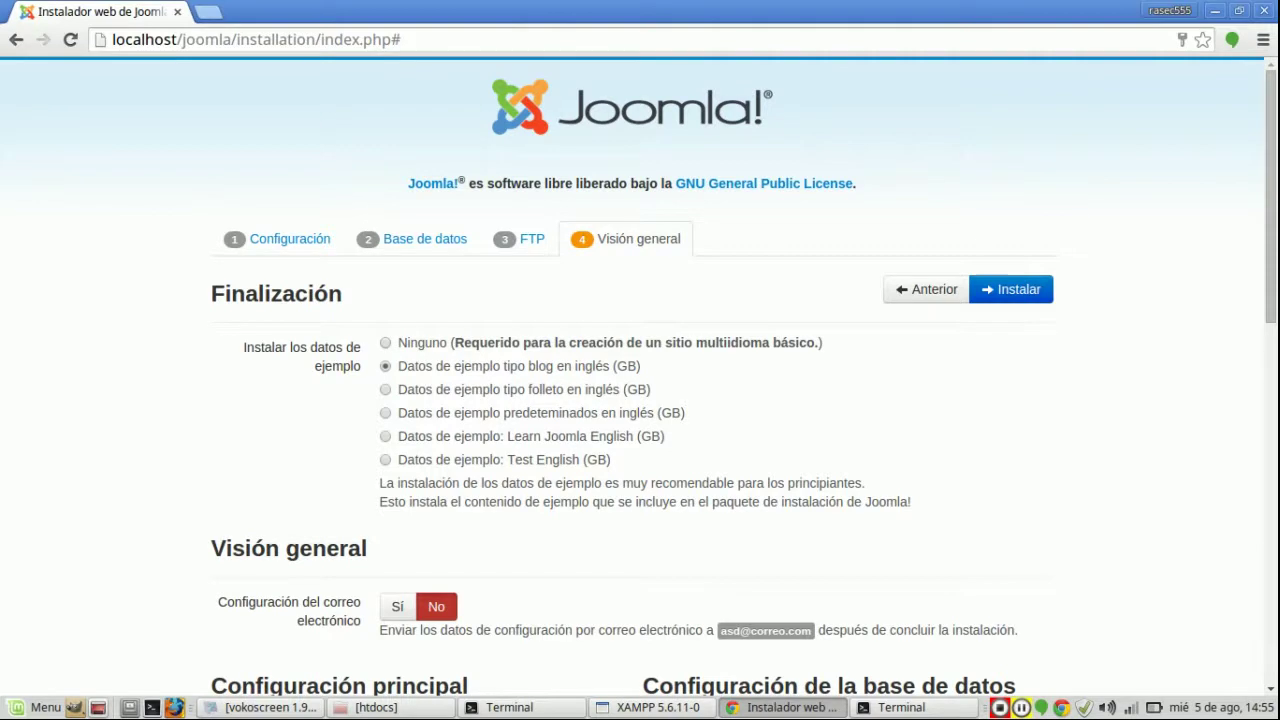
left_click(1011, 289)
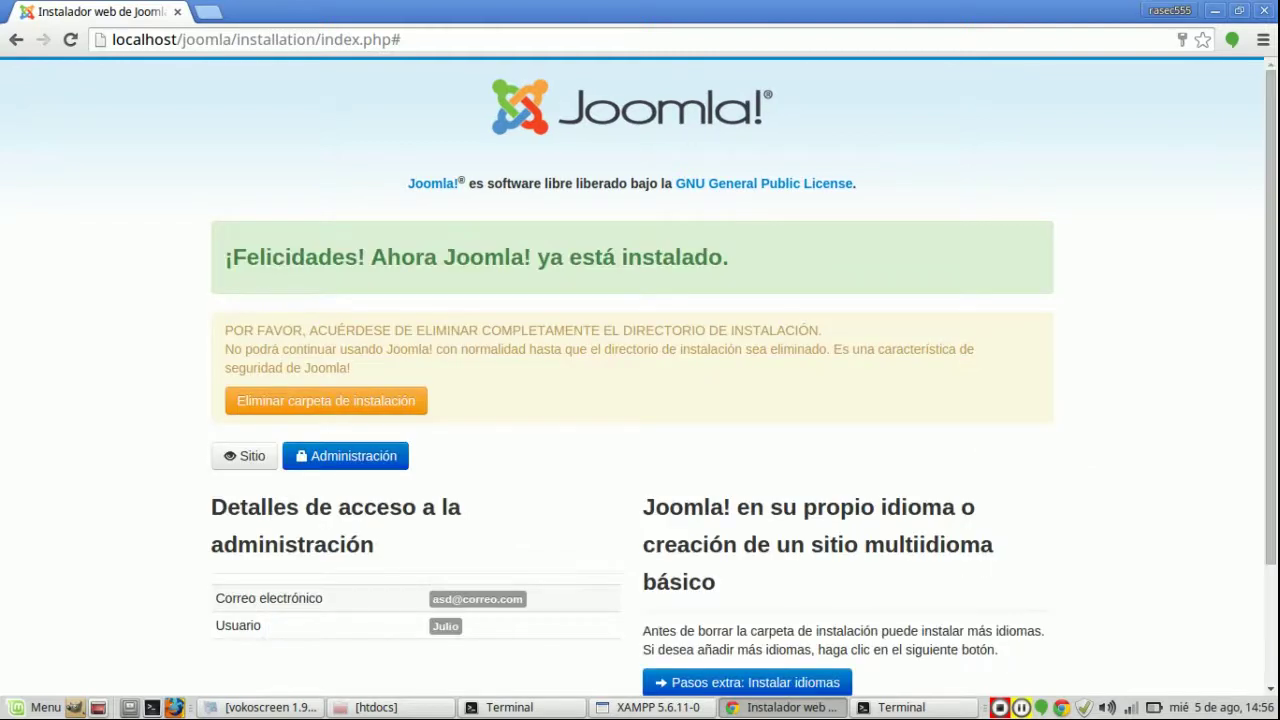
left_click(326, 400)
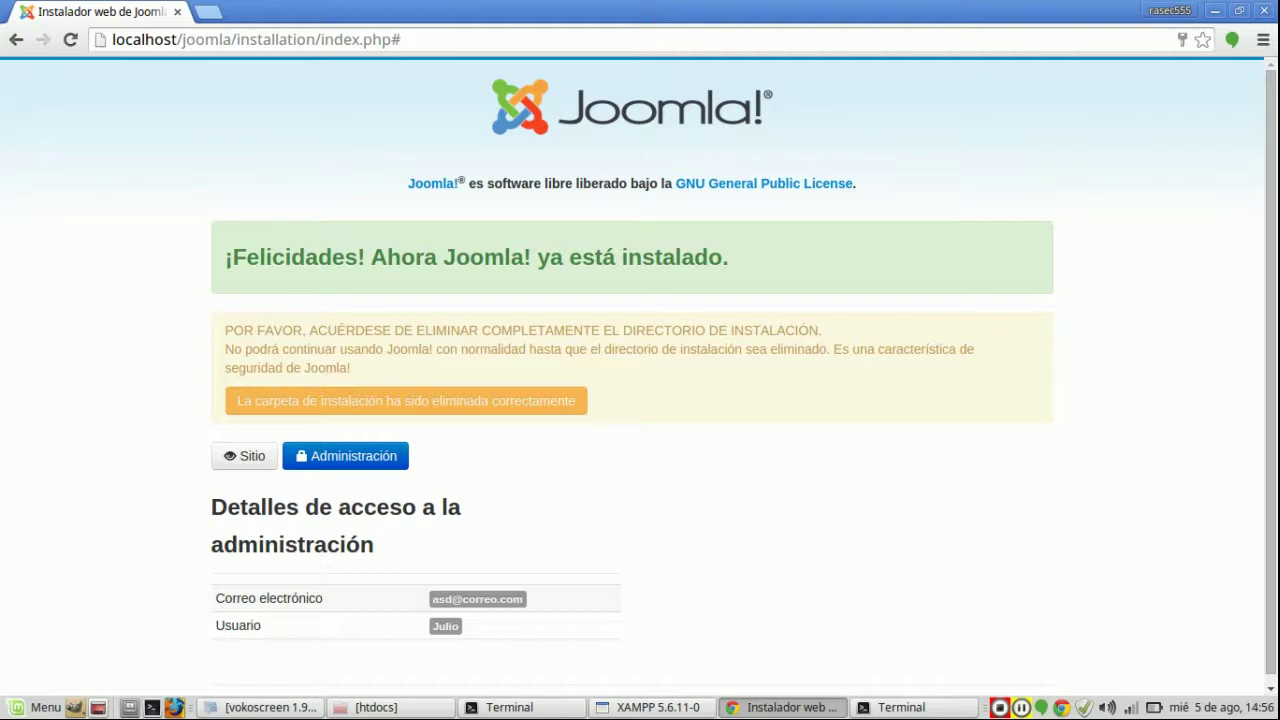
Step: View the Prueba sample blog home page, then go back to the old installer address
left_click(246, 456)
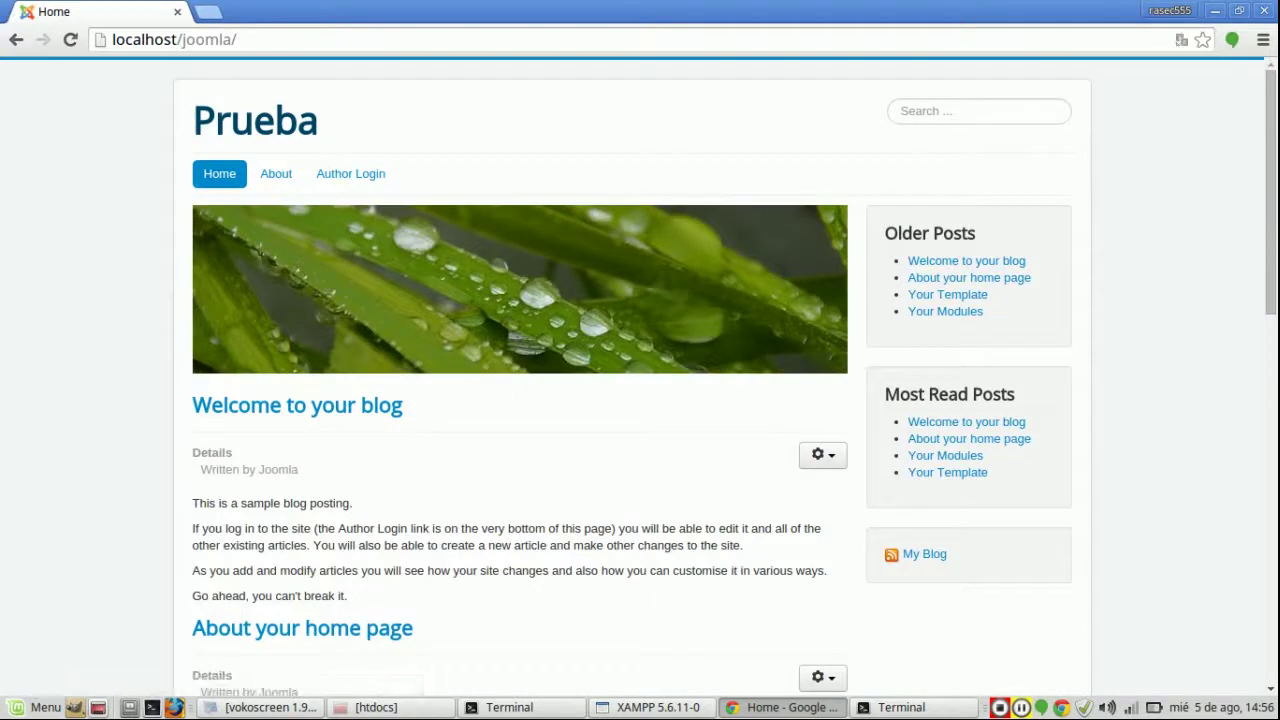
scroll(640, 380, "down", 7)
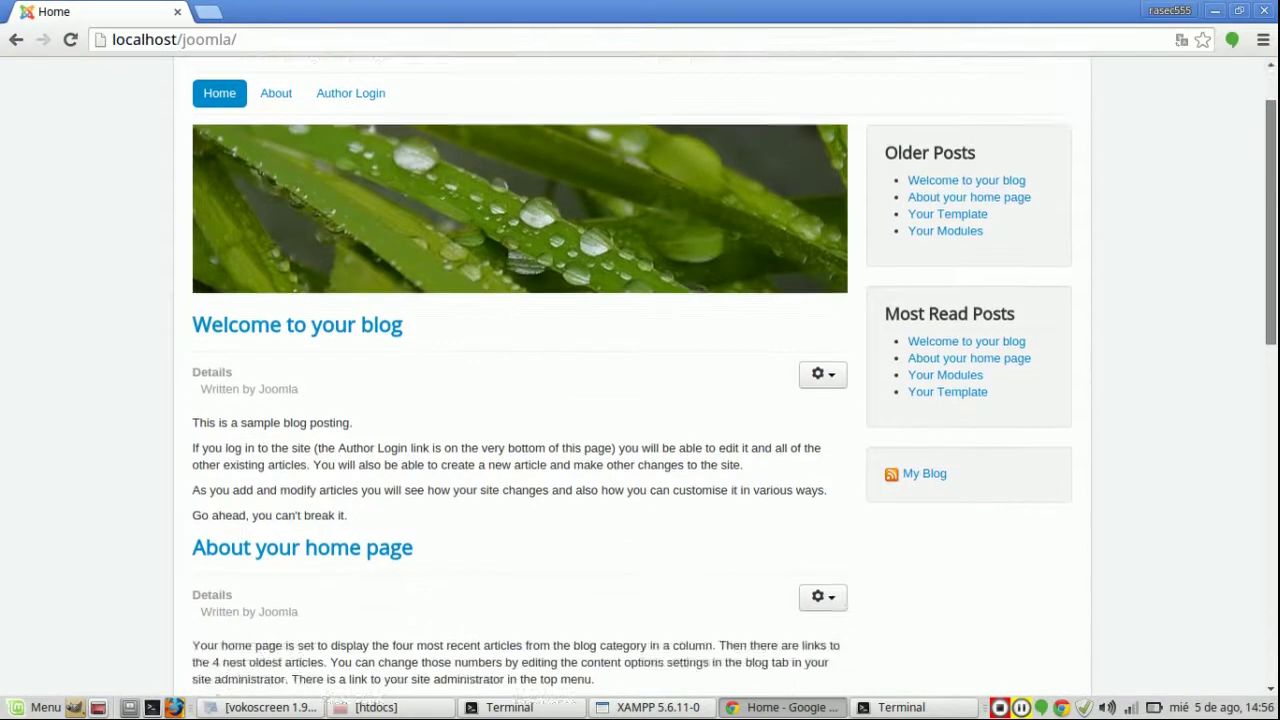
scroll(640, 380, "down", 3)
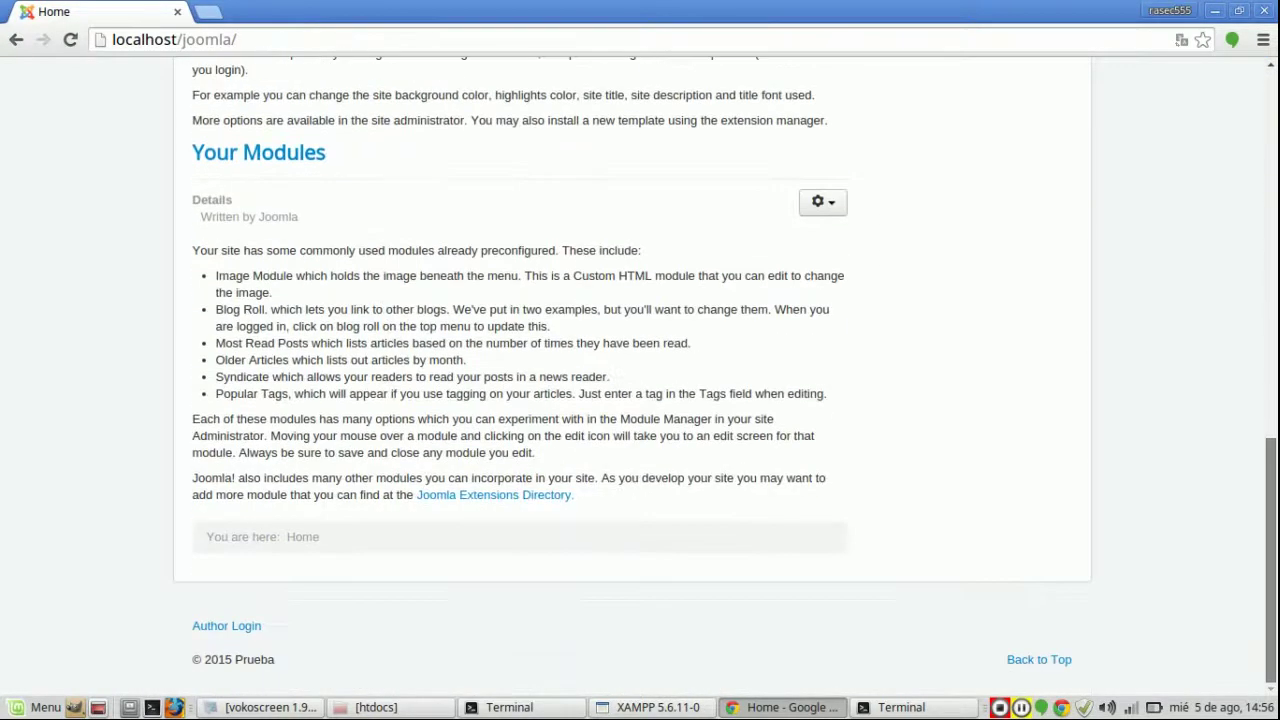
scroll(640, 380, "up", 10)
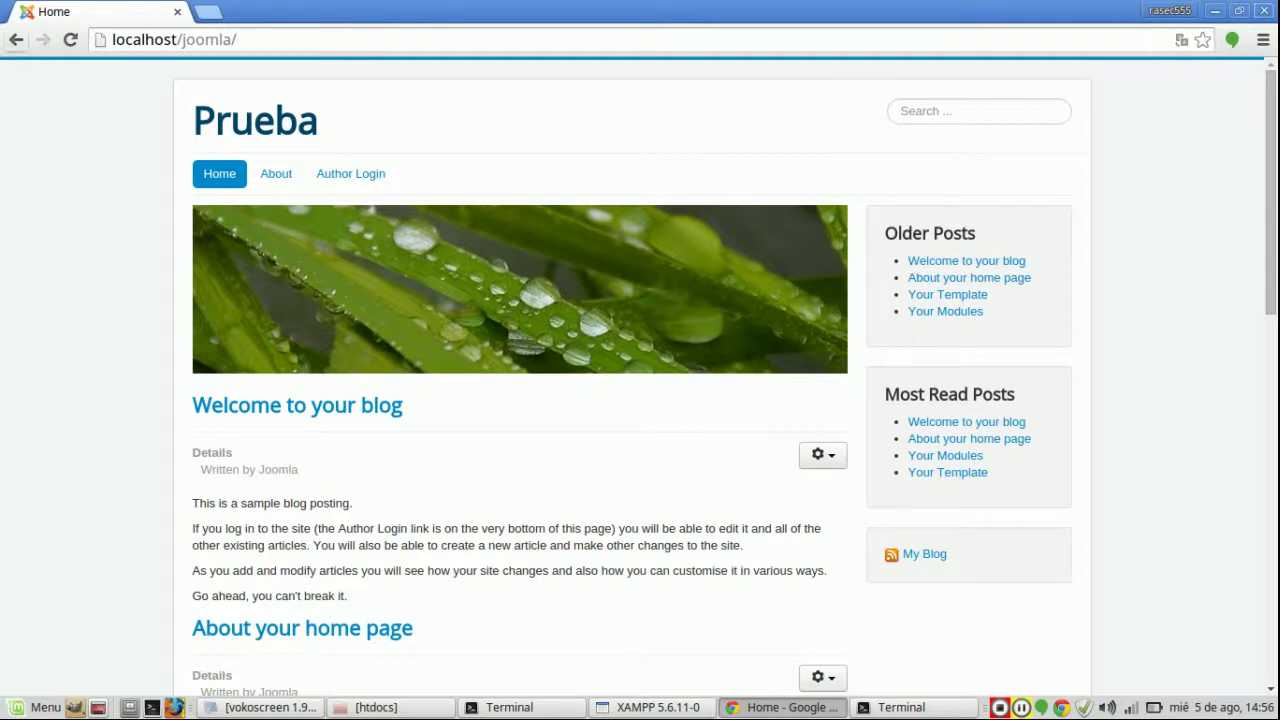
left_click(16, 39)
left_click(16, 39)
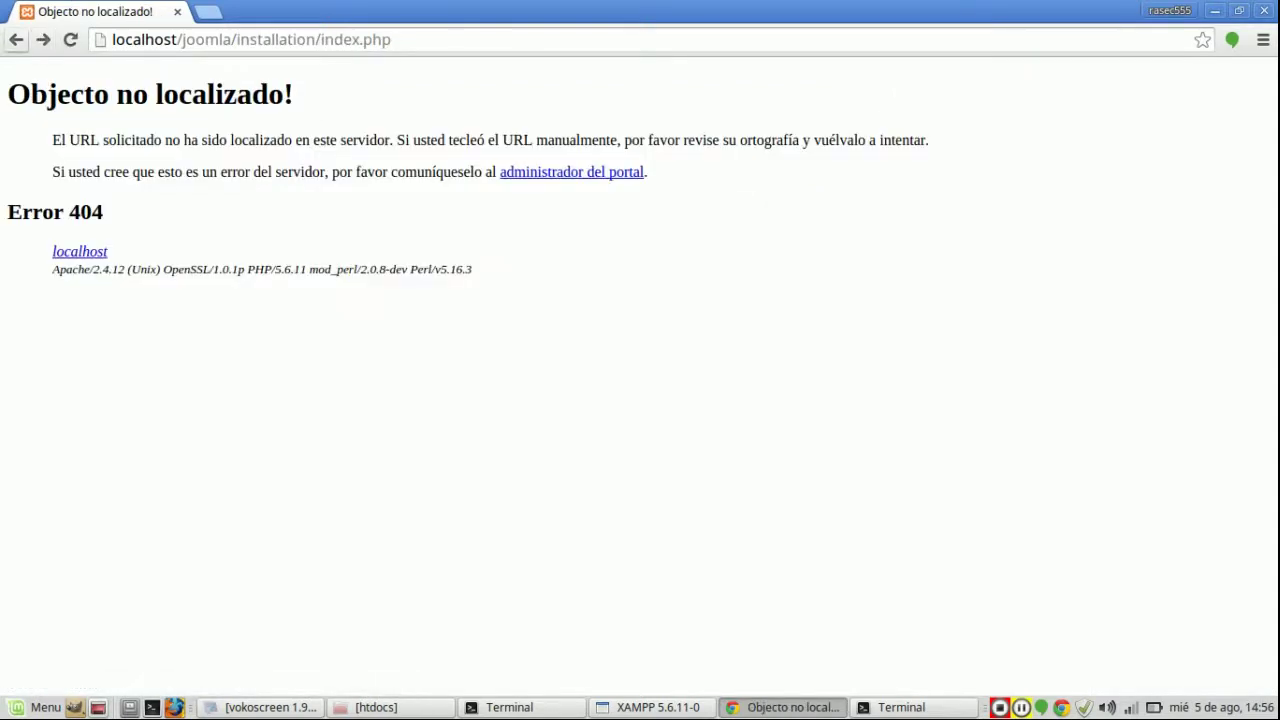
Step: Replace the installation path with ADMINISTRATOR and load localhost/joomla/ADMINISTRATOR
left_click_drag(240, 39, 391, 39)
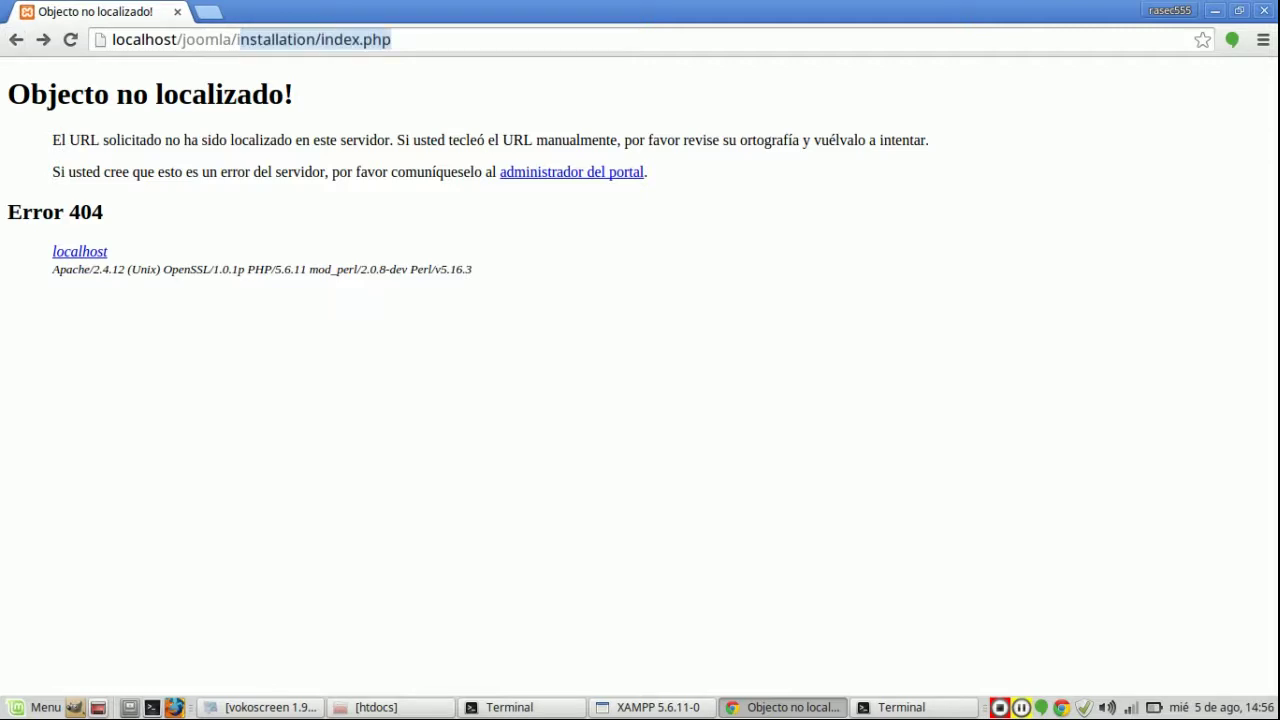
key("BackSpace")
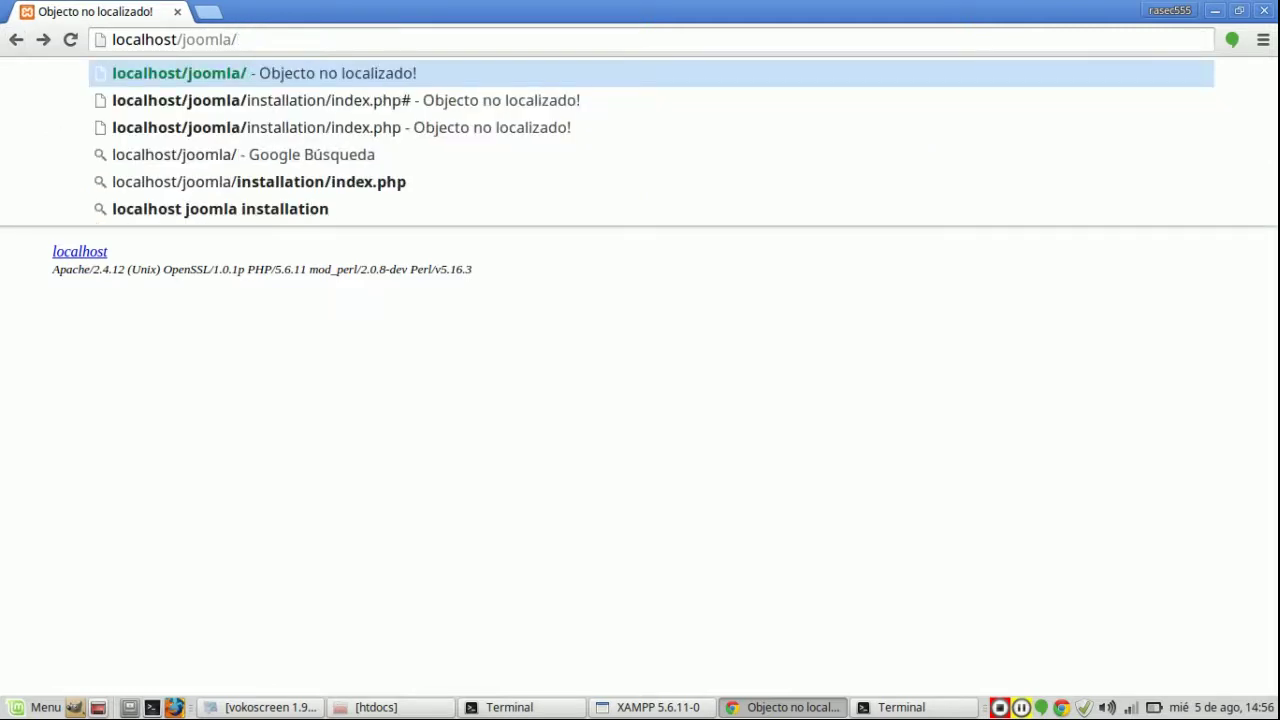
type("ADMINISTRATOR")
key("Return")
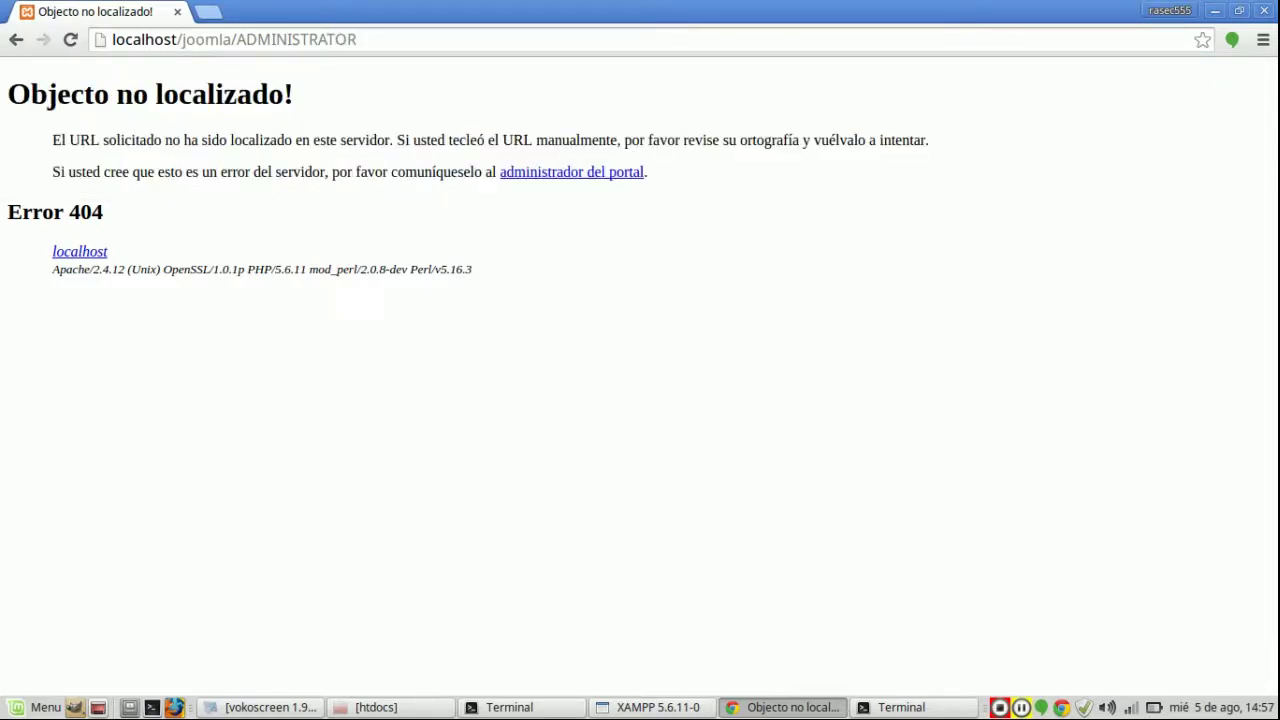
Step: Try the suggested administrator address, then clear the path to load localhost/joomla/
key("shift+Left")
key("shift+Left")
key("shift+Left")
key("shift+Left")
key("shift+Left")
key("shift+Left")
key("shift+Left")
key("shift+Left")
key("shift+Left")
key("shift+Left")
key("shift+Left")
key("shift+Left")
key("shift+Left")
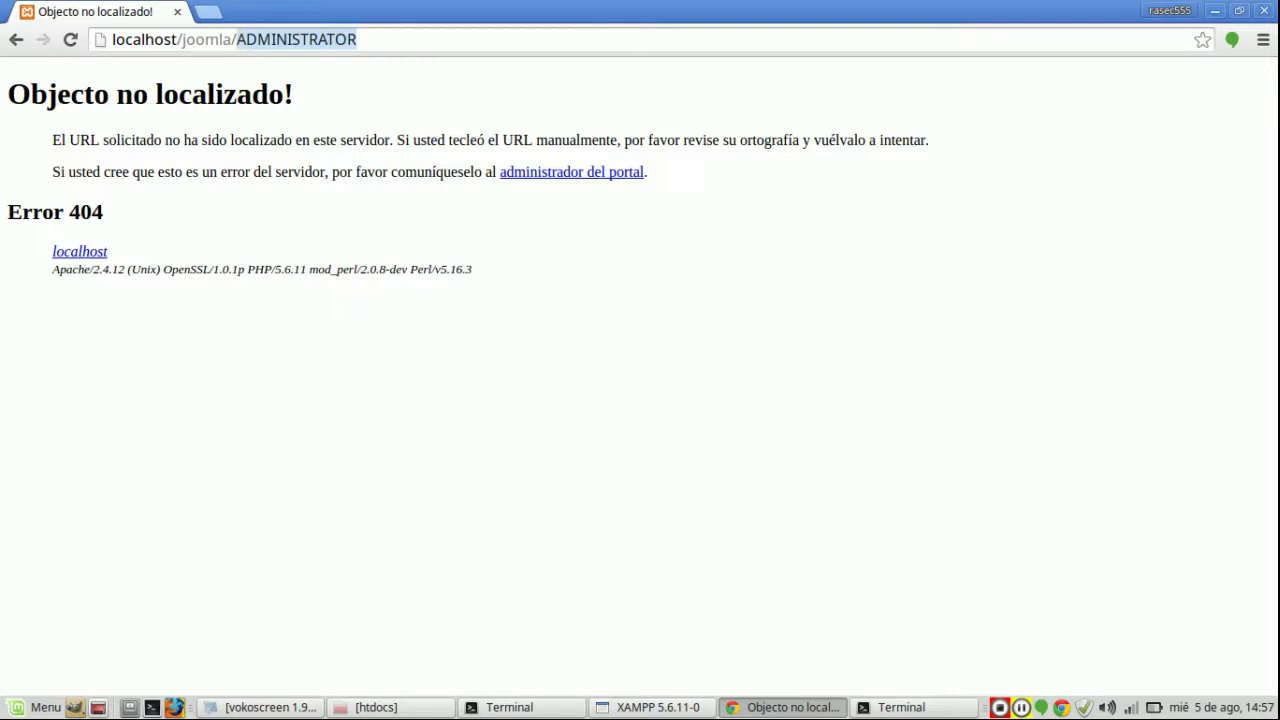
type("admini")
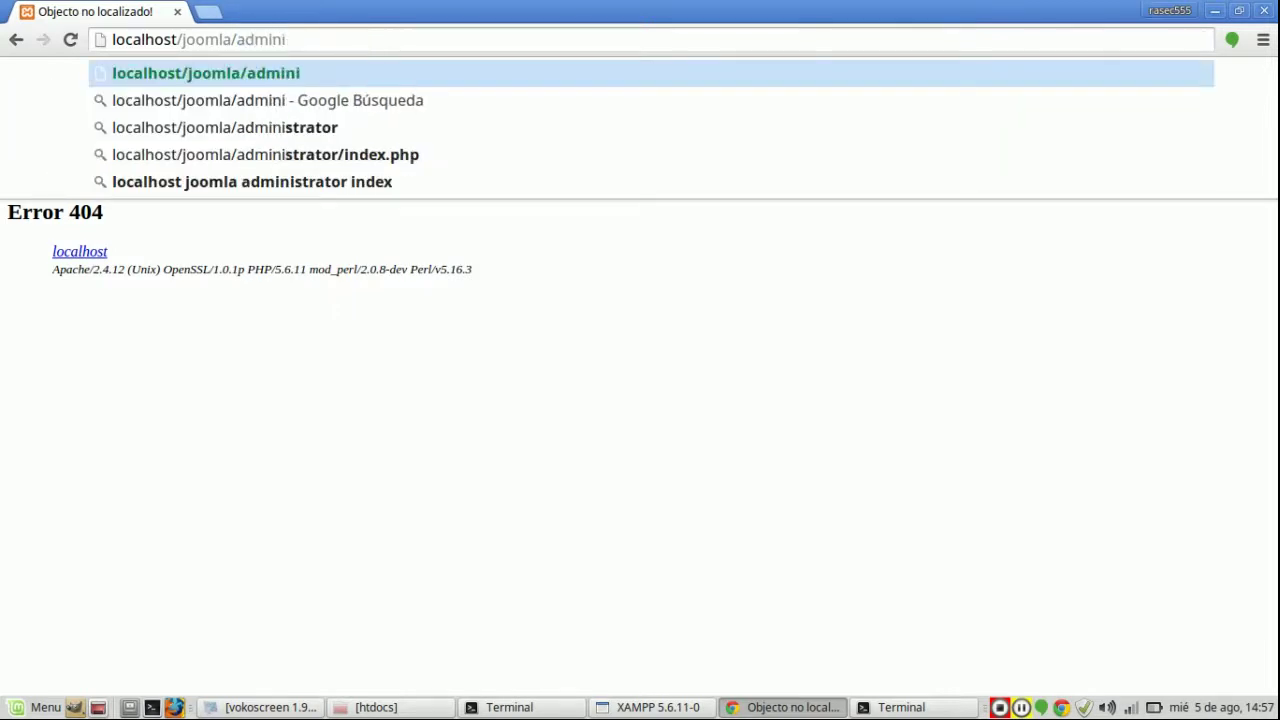
key("Down")
key("Down")
key("Return")
key("alt+Left")
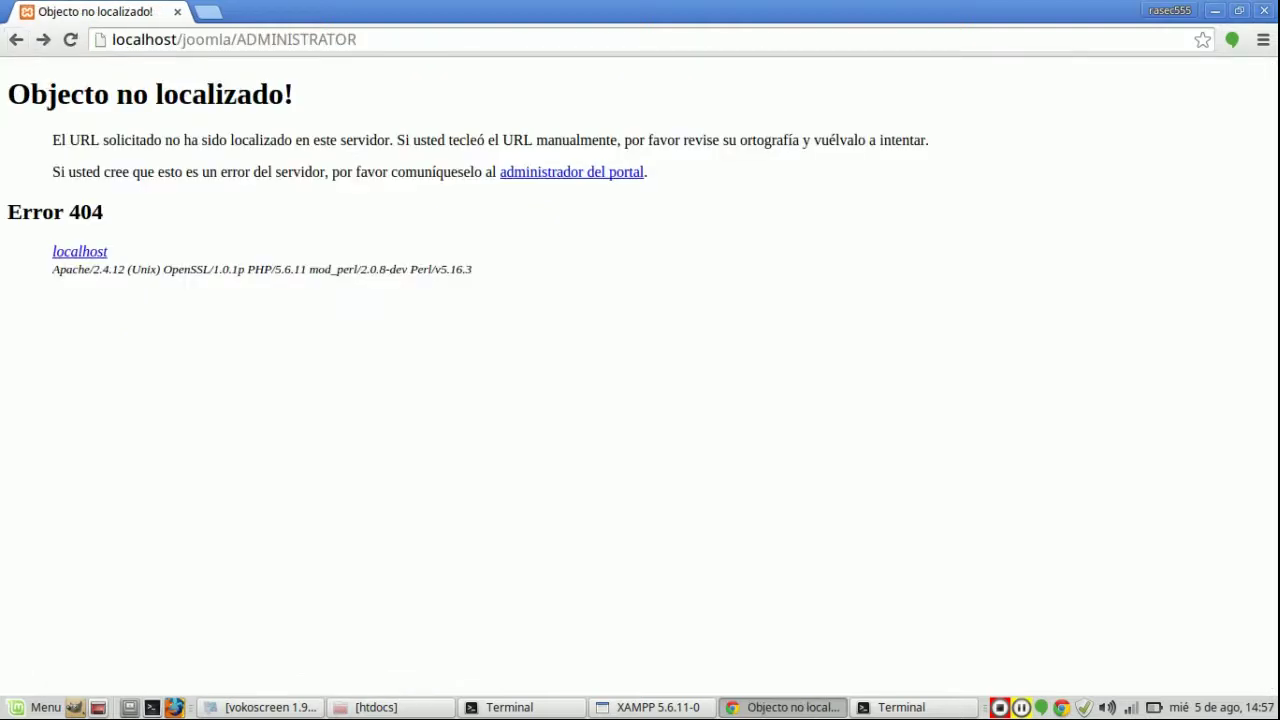
left_click_drag(236, 39, 358, 39)
key("BackSpace")
key("Return")
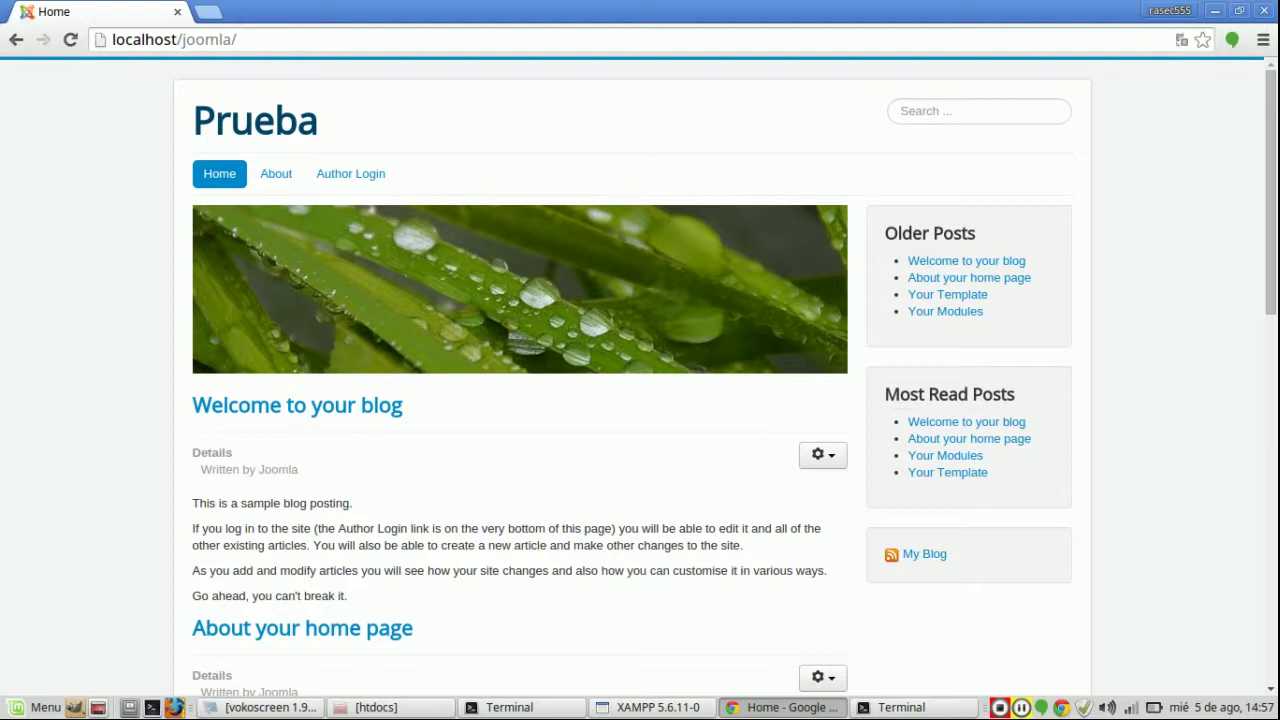
Step: Load localhost/joomla/administrator and log in to the back end
left_click(237, 39)
left_click(237, 39)
type("administra")
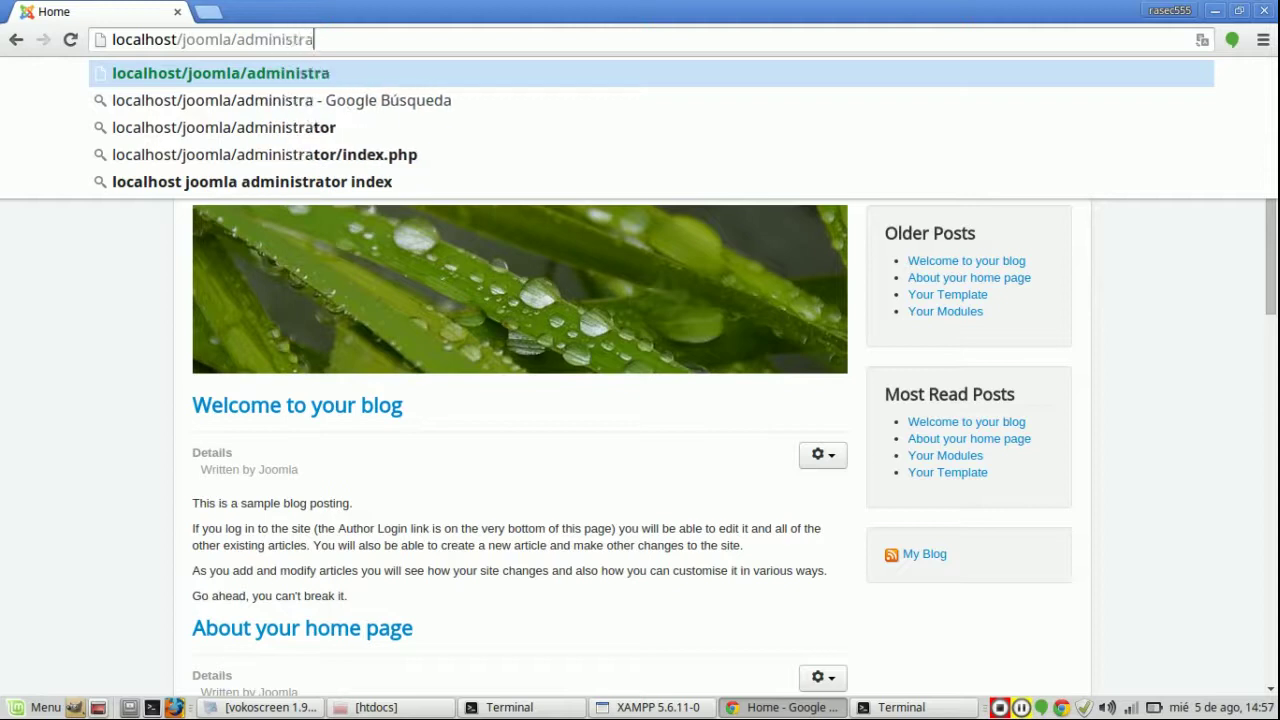
type("tor")
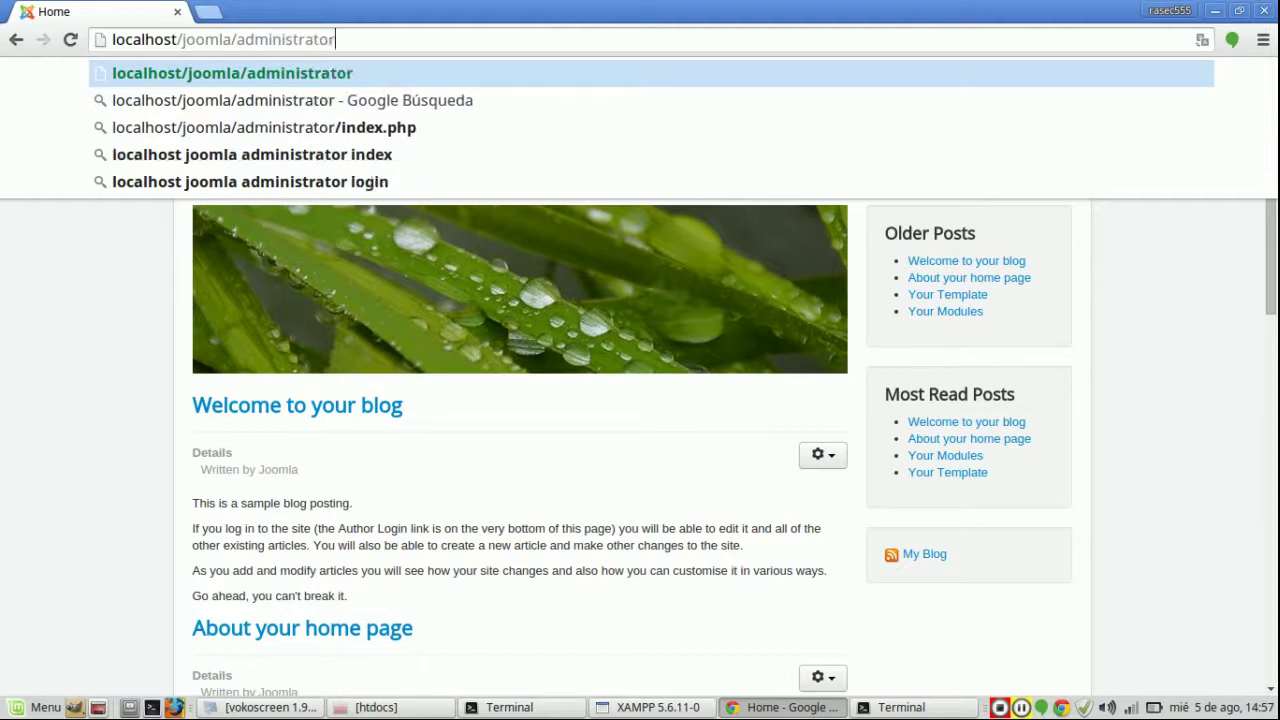
key("Return")
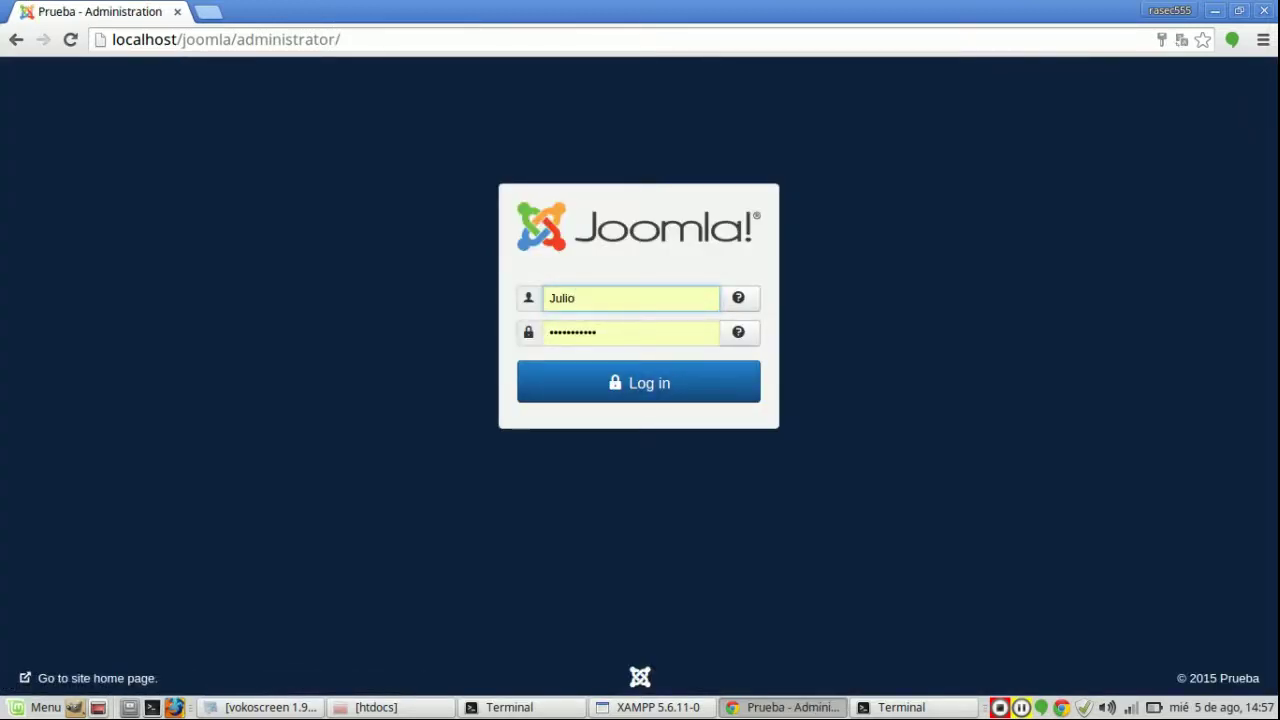
left_click(638, 382)
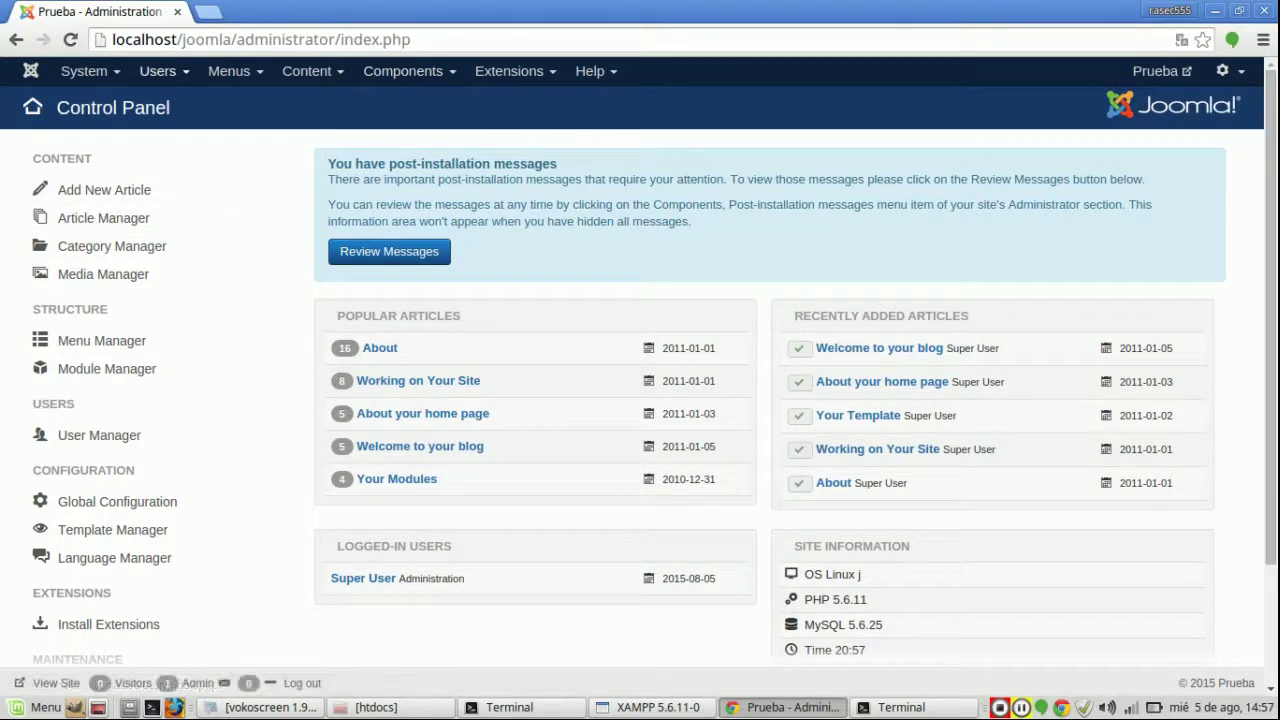
Step: Look through the System and Users menus, then open System > Global Configuration
left_click(84, 71)
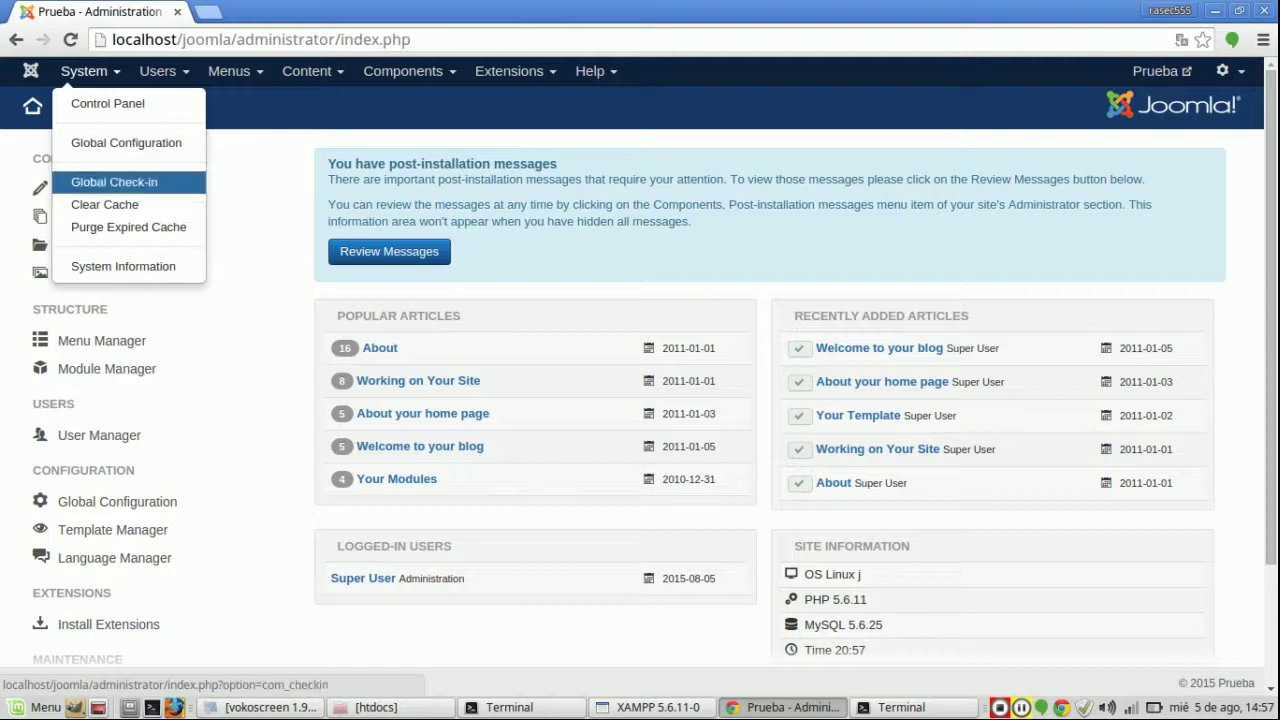
left_click(158, 71)
left_click(84, 71)
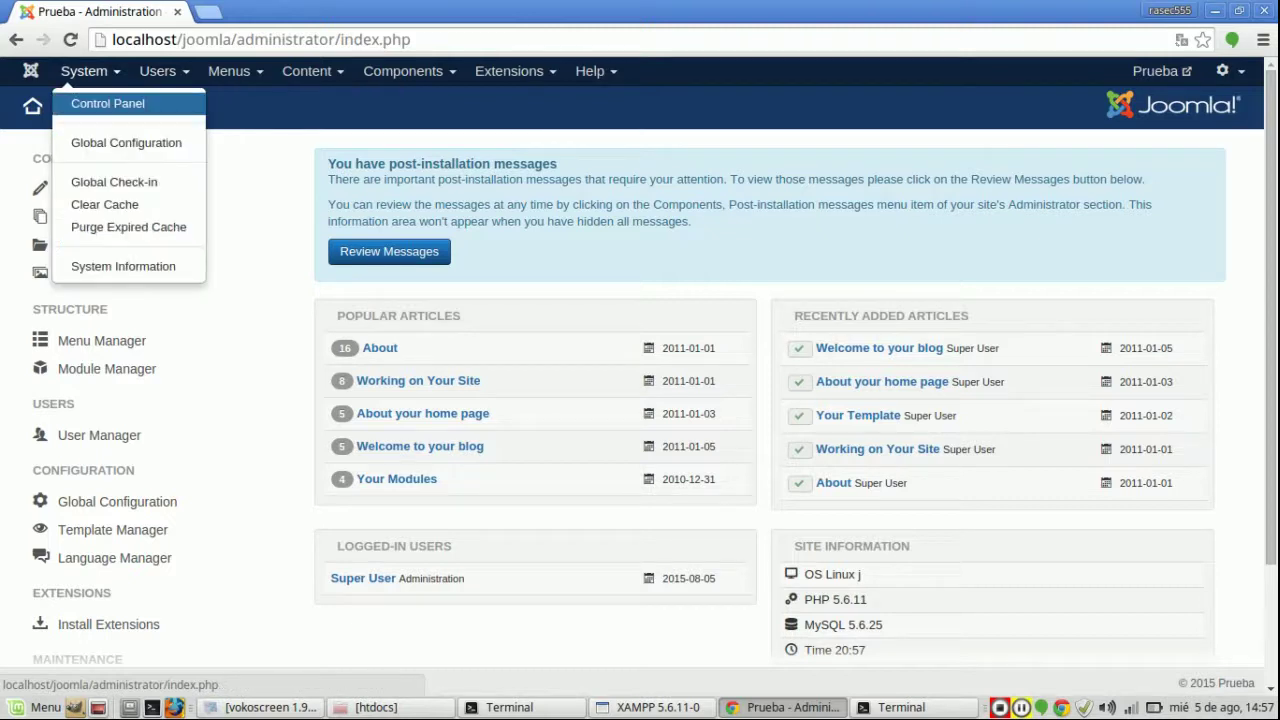
left_click(105, 103)
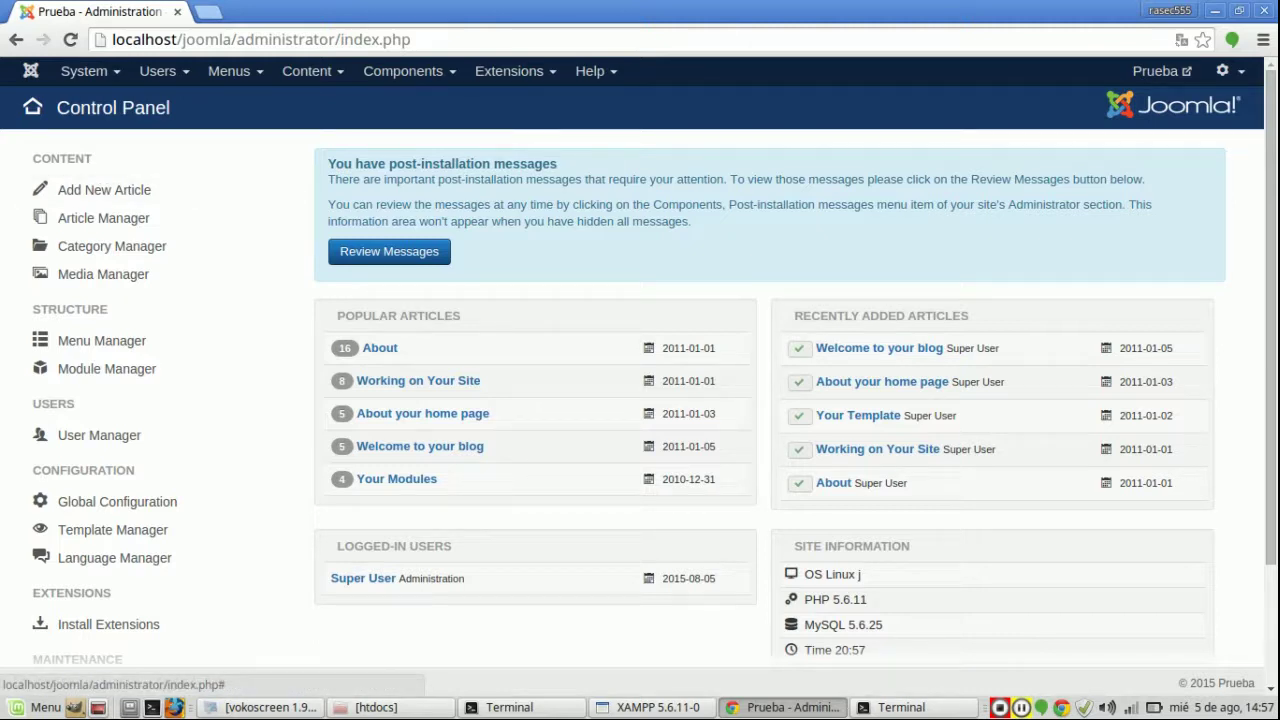
left_click(84, 71)
left_click(120, 140)
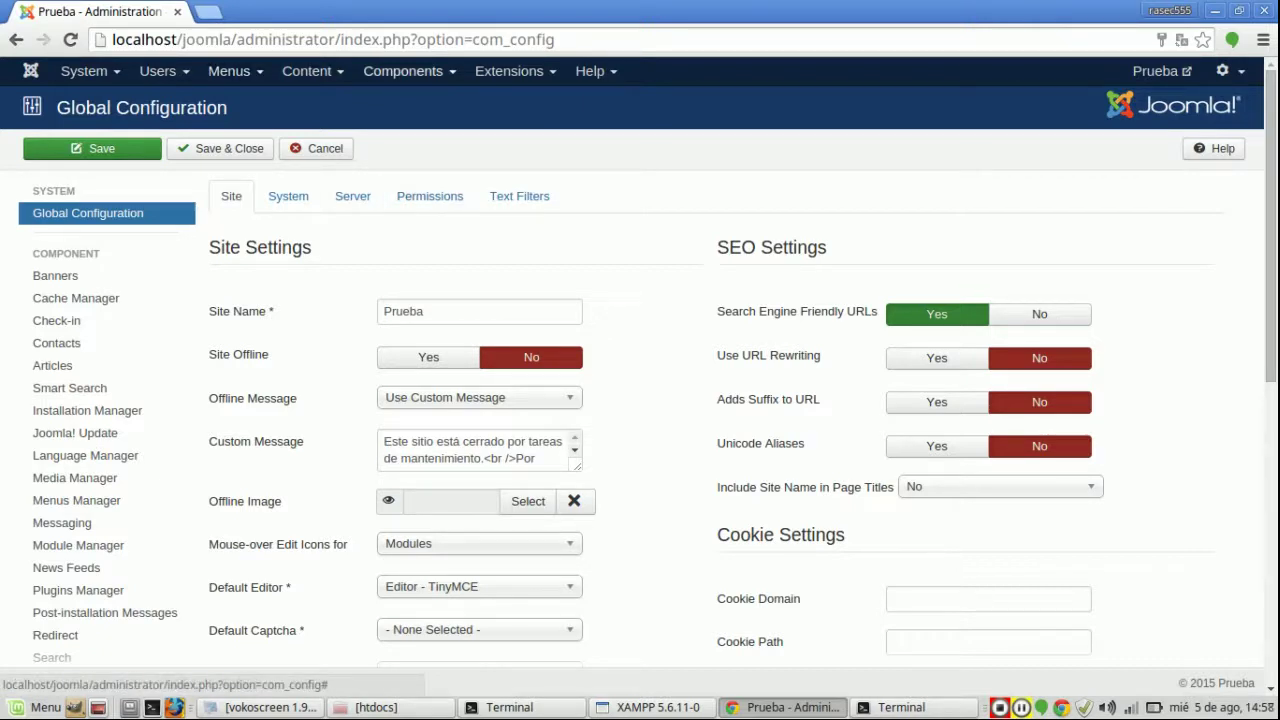
left_click(509, 71)
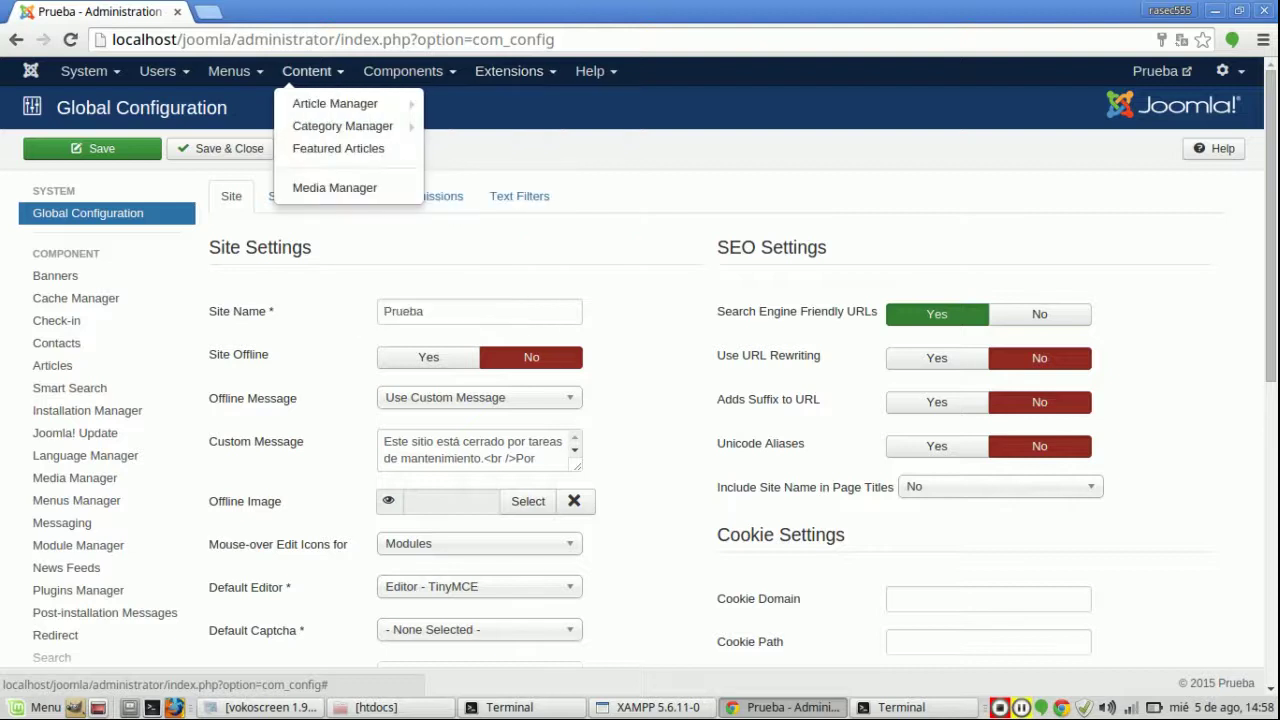
left_click(537, 210)
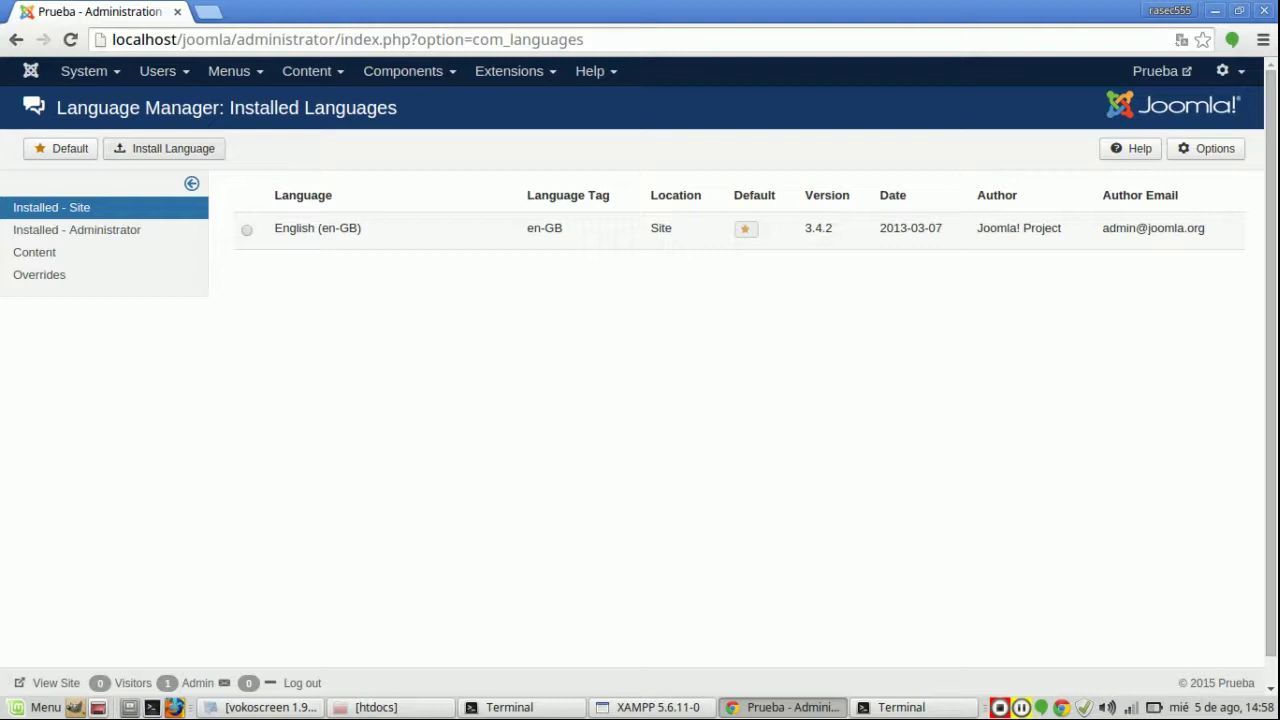
left_click(160, 71)
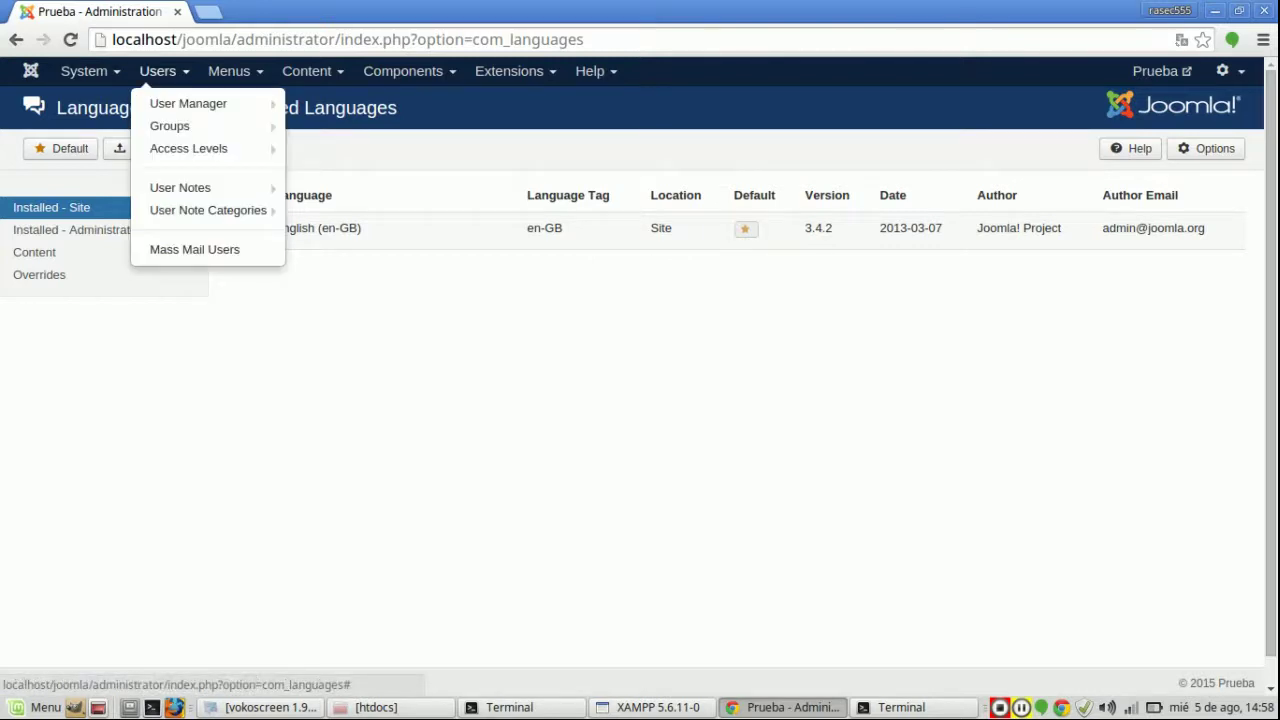
mouse_move(403, 71)
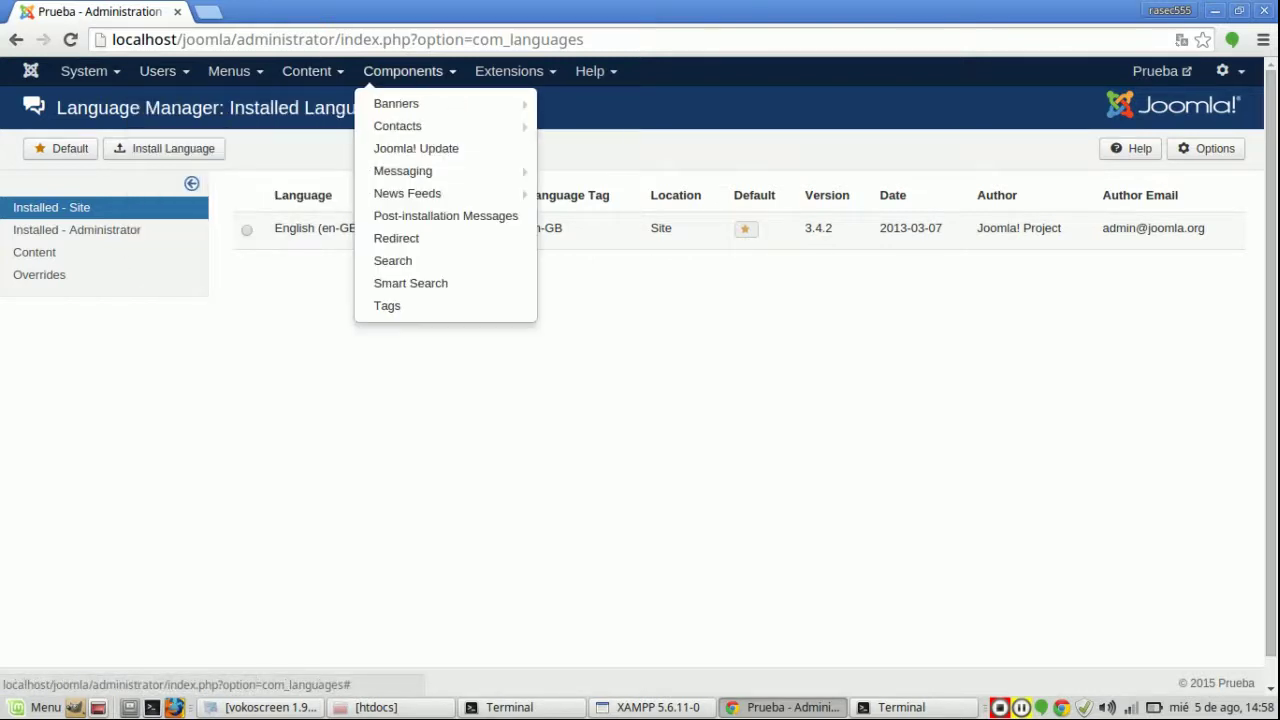
mouse_move(590, 71)
key("alt+Left")
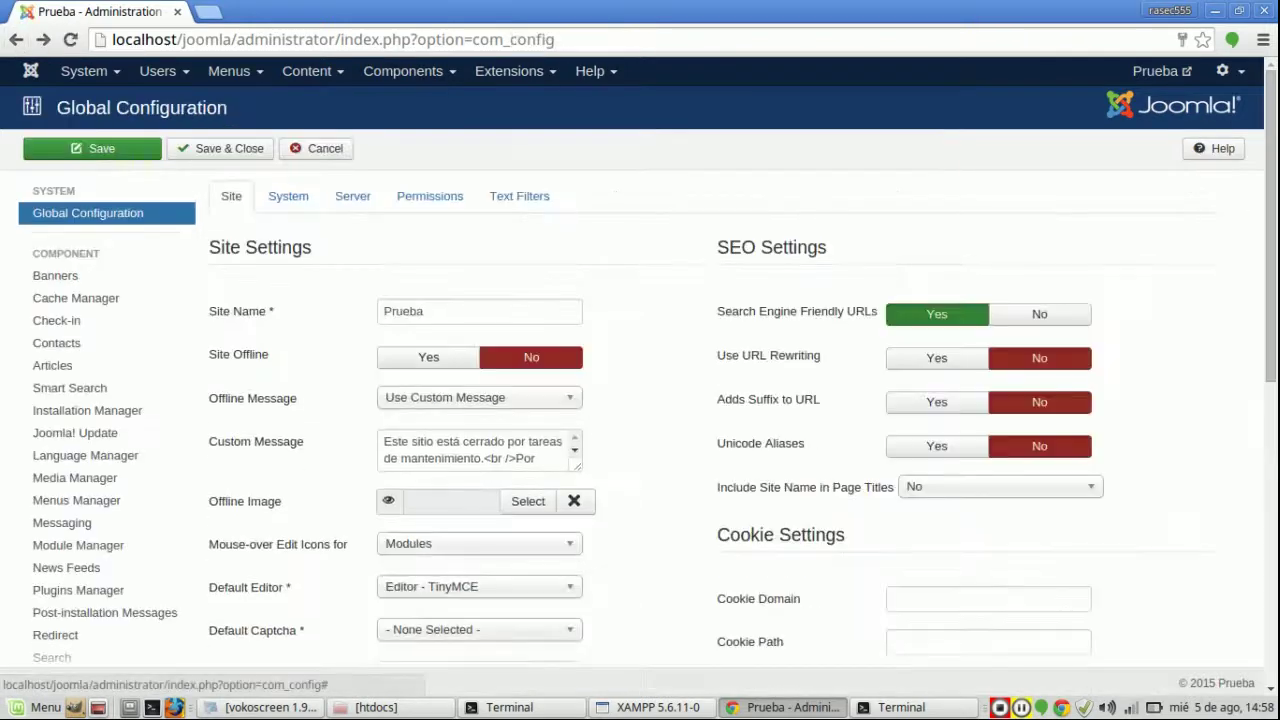